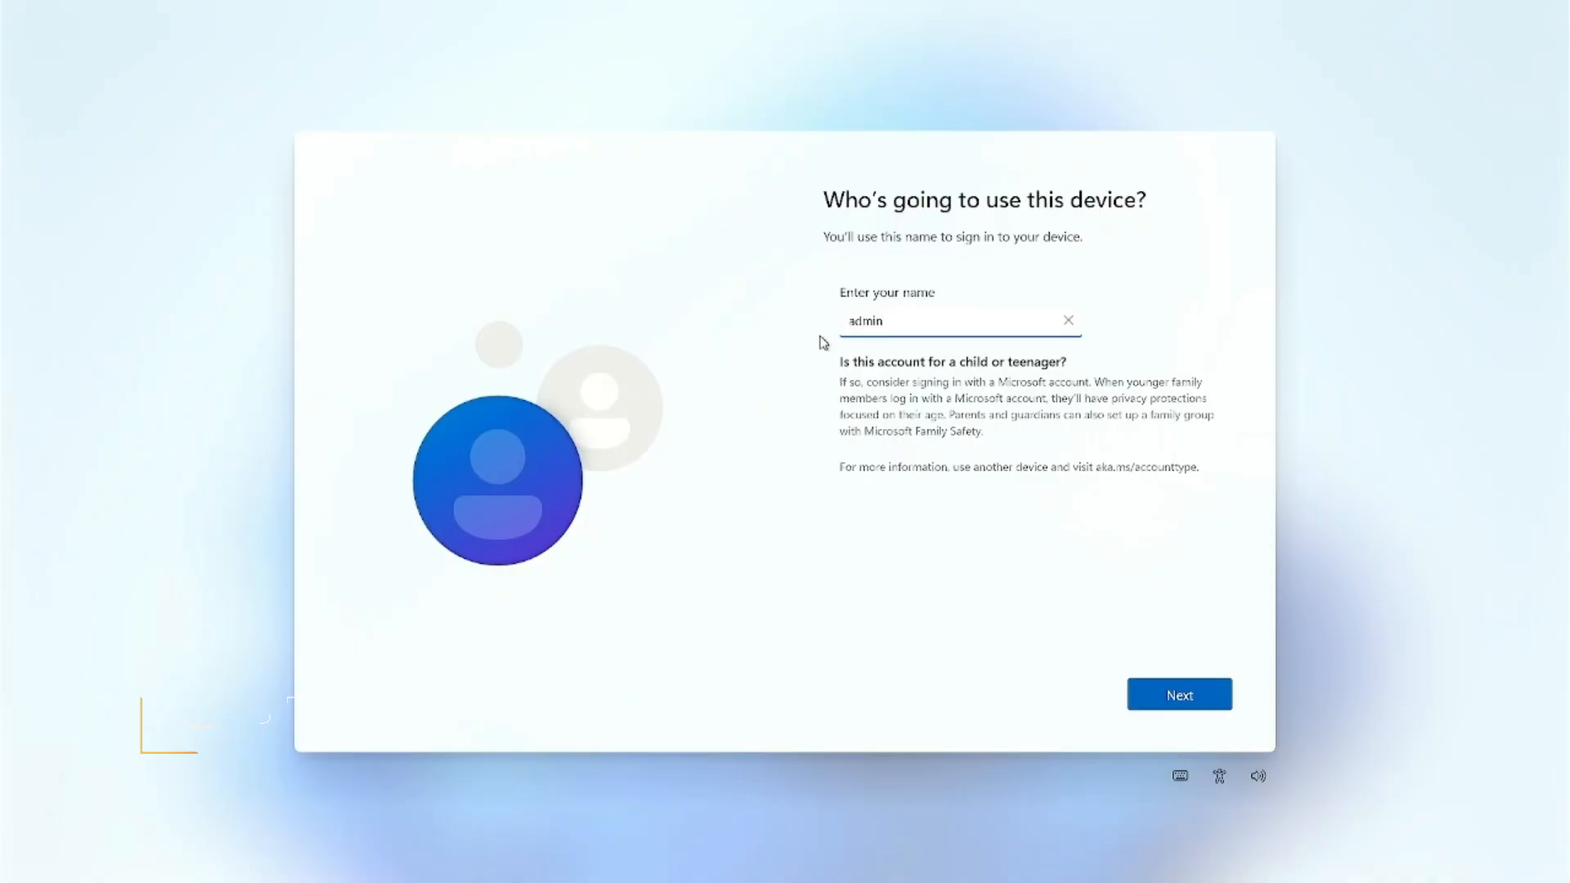
left_click(1195, 688)
Step: Confirm the local account name, decline location sharing and keep Find my device off
left_click(1058, 525)
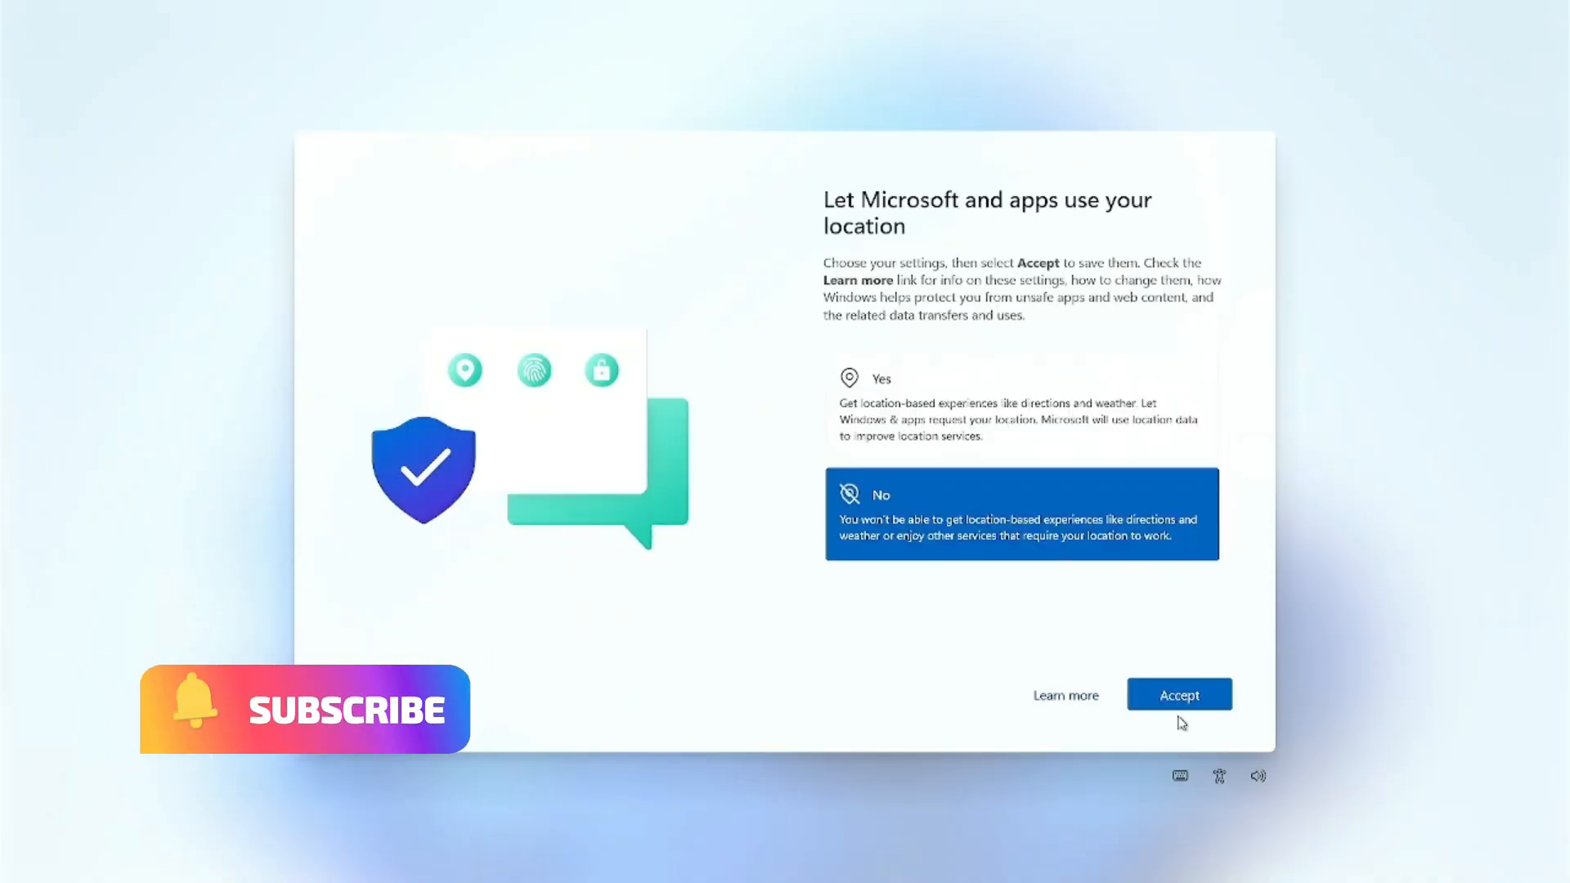
left_click(973, 427)
left_click(1169, 693)
left_click(1022, 482)
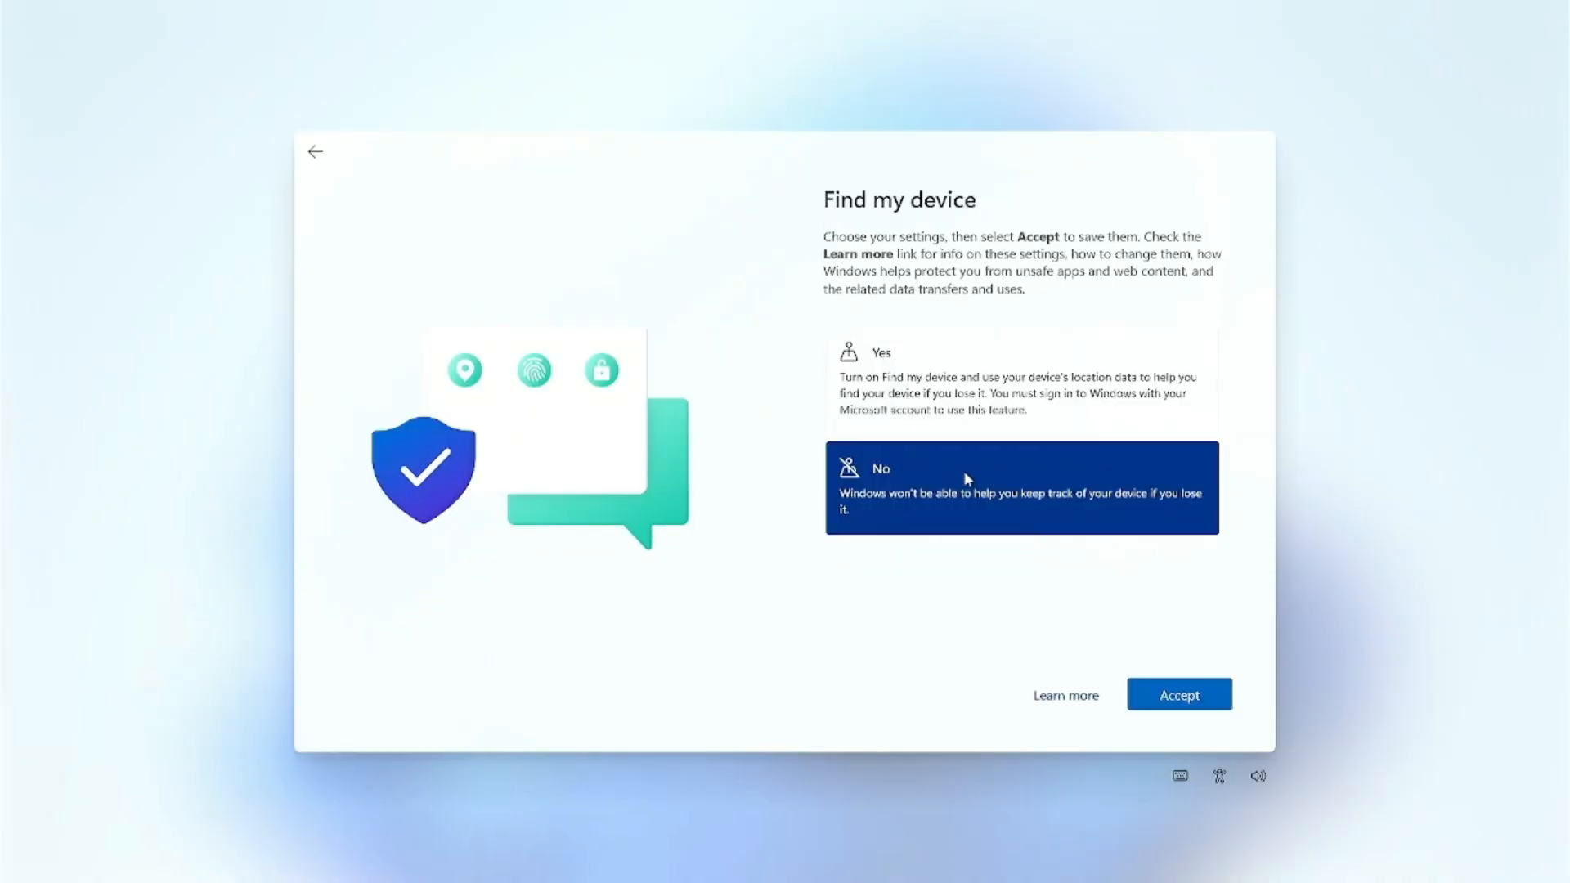
left_click(1178, 695)
left_click(927, 575)
Step: Answer the diagnostic data, inking and typing, tailored experiences and advertising ID privacy pages to finish setup
left_click(940, 441)
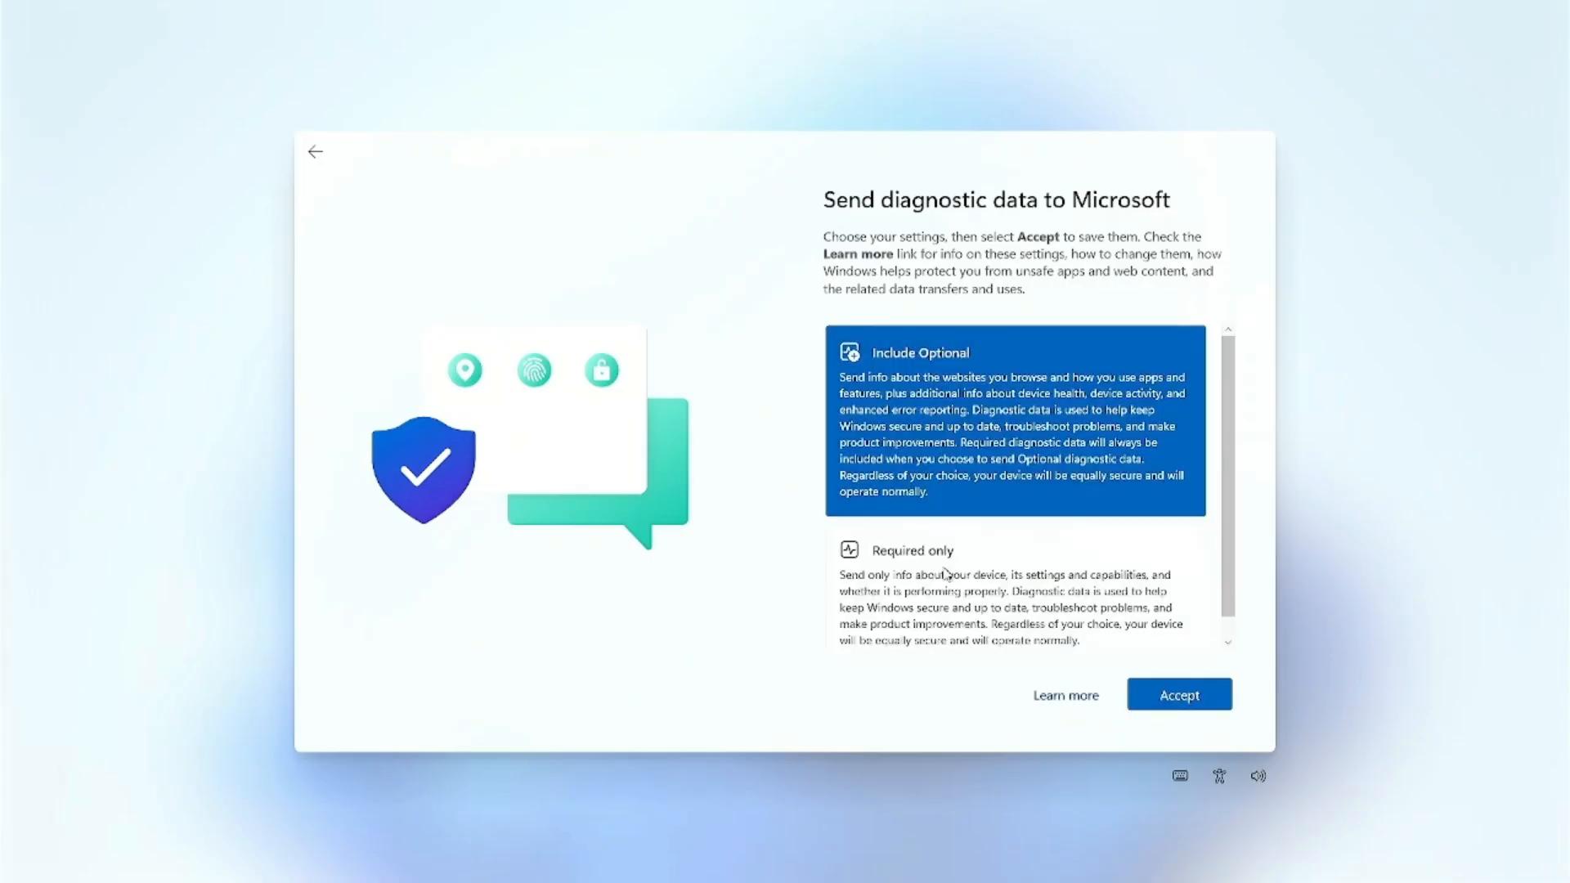
left_click(1177, 694)
left_click(911, 401)
left_click(1174, 694)
left_click(1095, 515)
left_click(1169, 693)
left_click(1022, 376)
left_click(1169, 693)
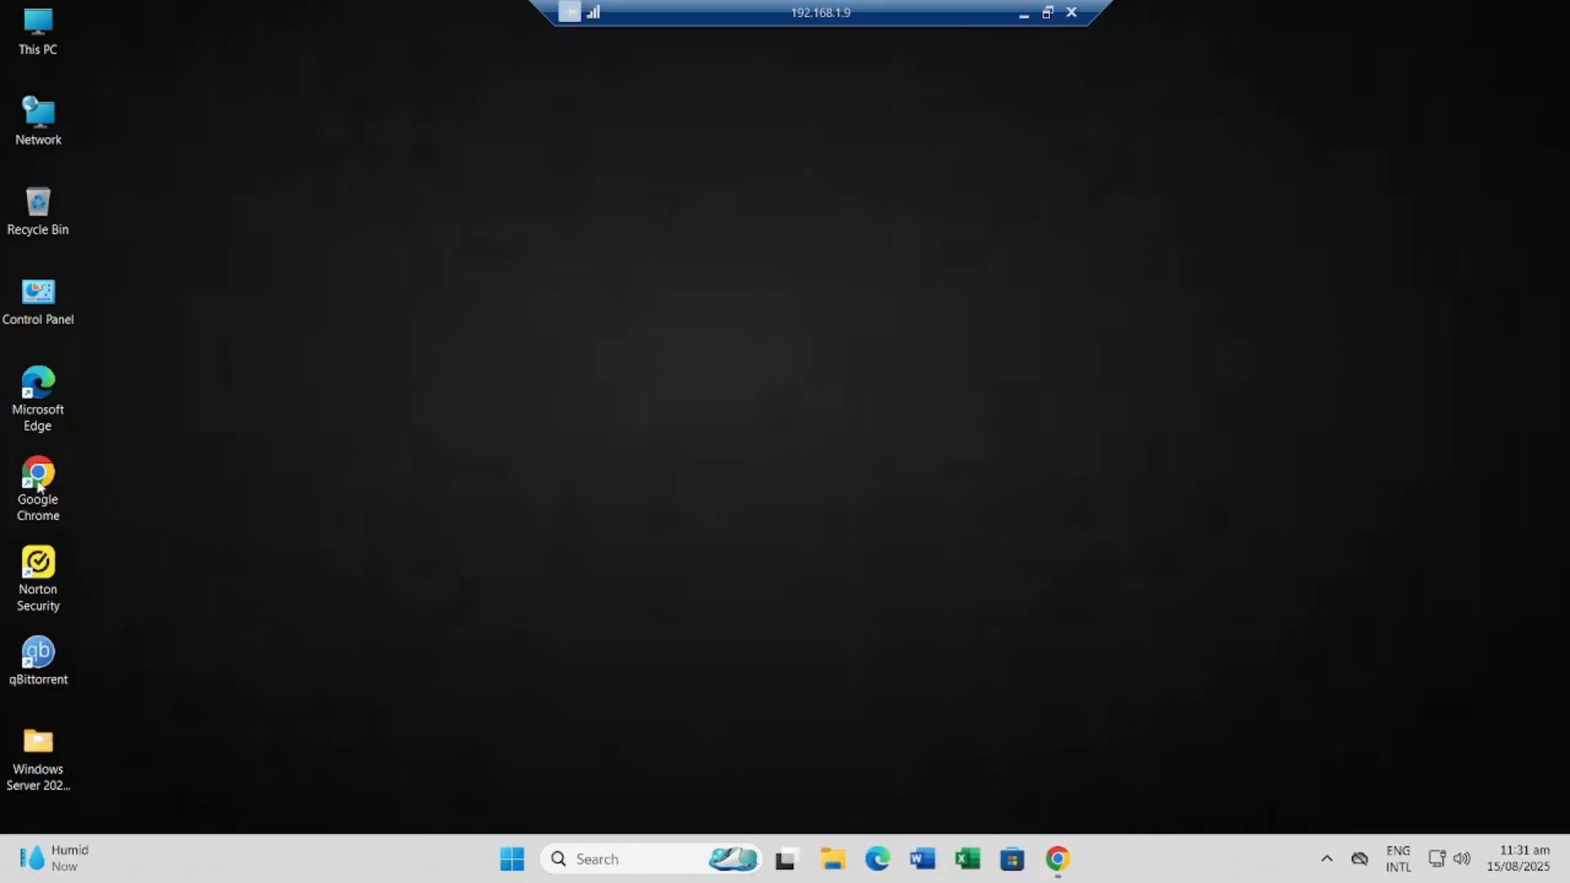
Step: In Chrome, search 'download windows 11 24h2' and open Microsoft's Download Windows 11 page
double_click(58, 495)
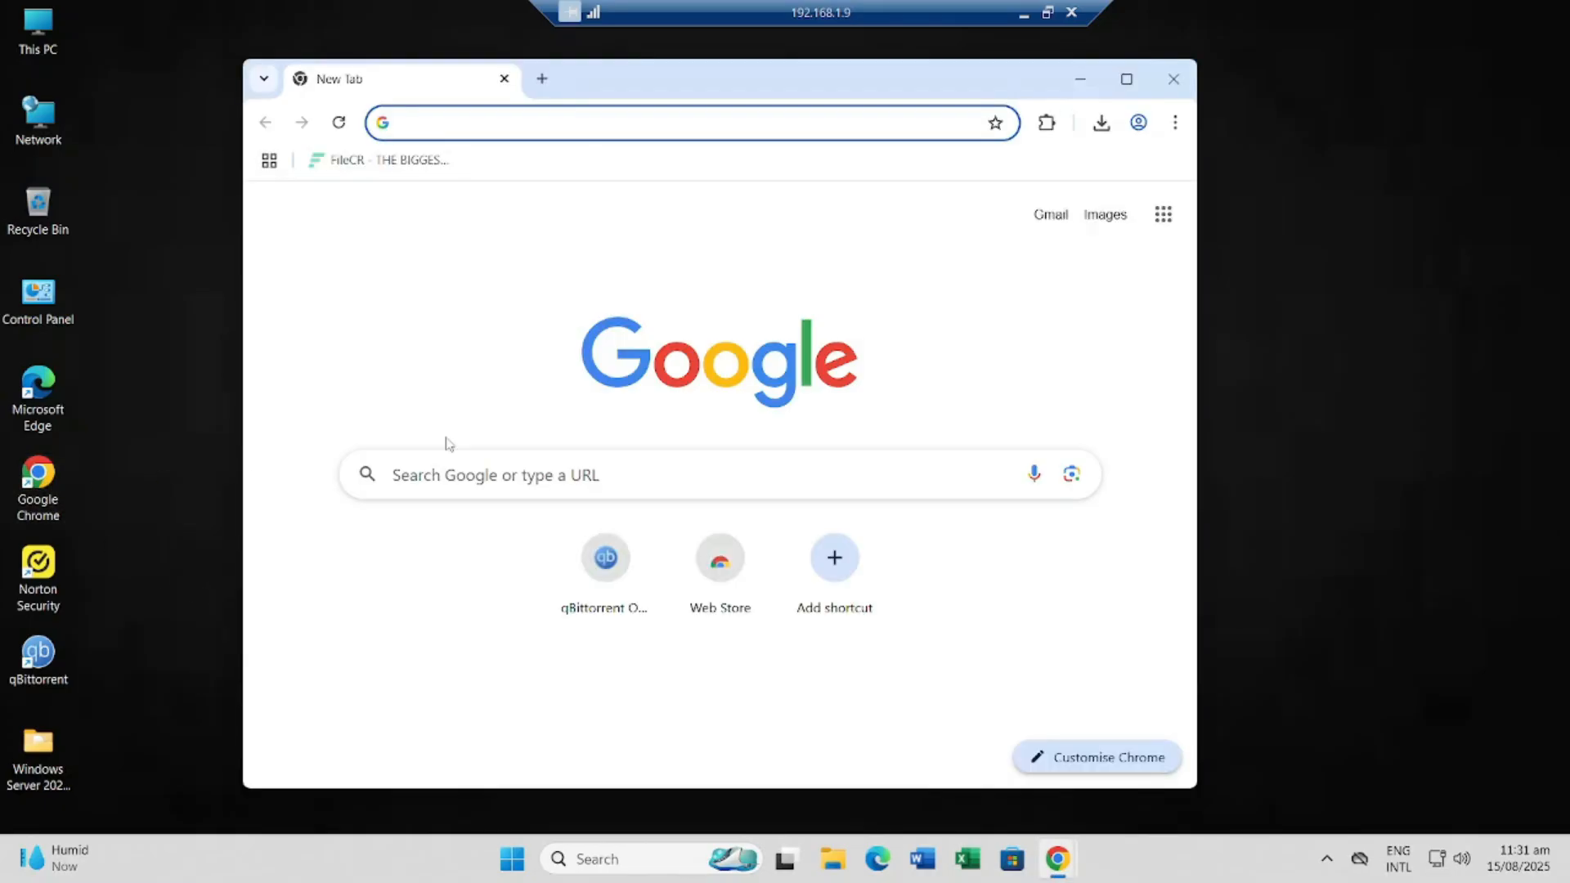
type("do")
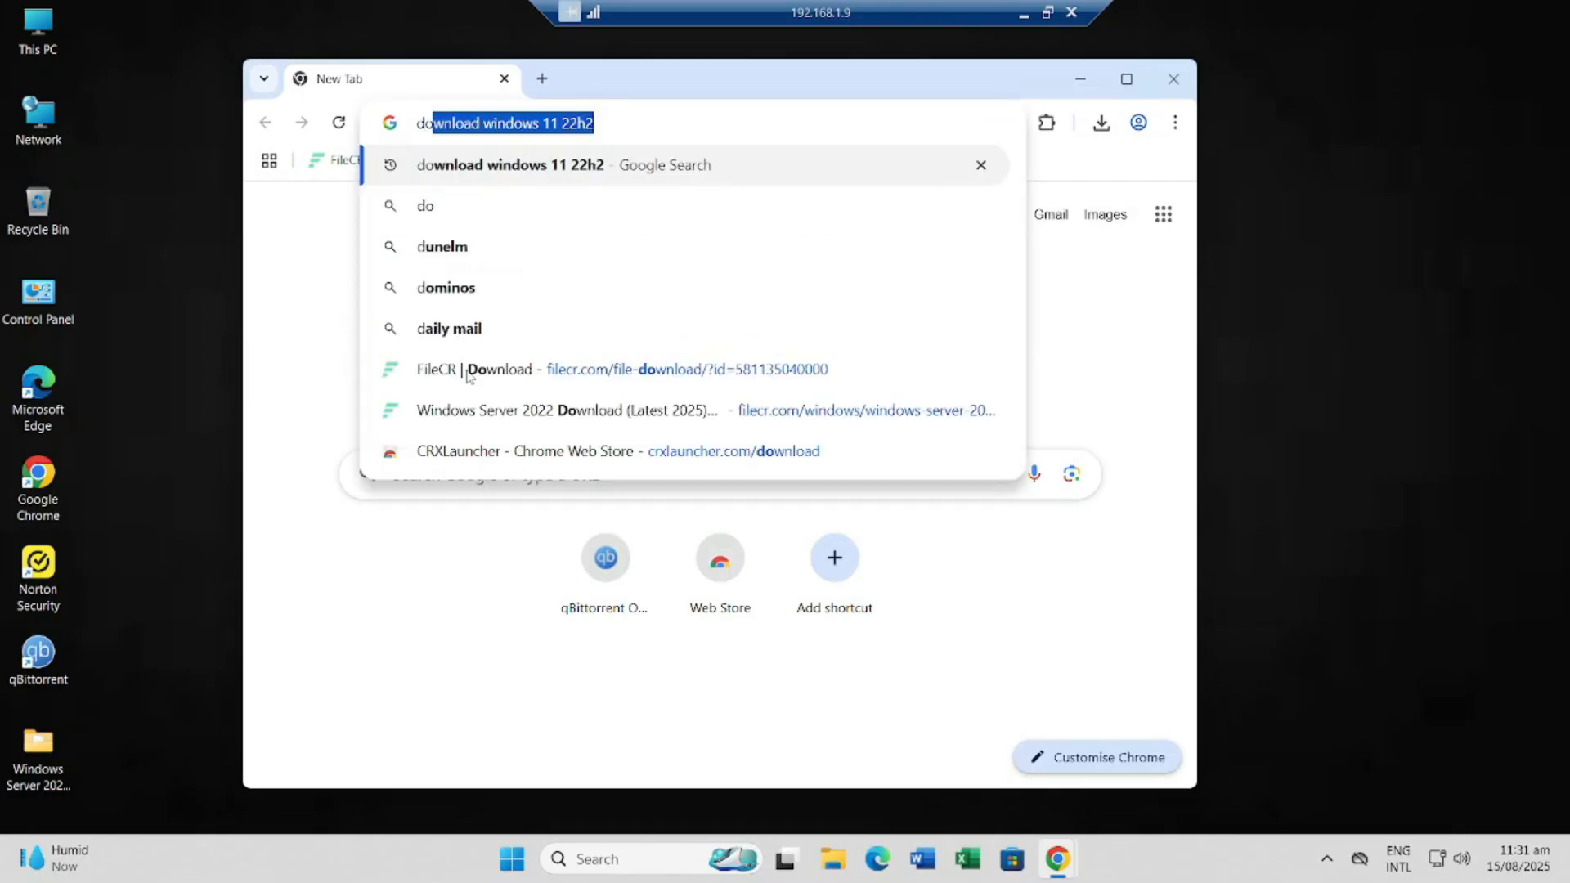
type("wnload win")
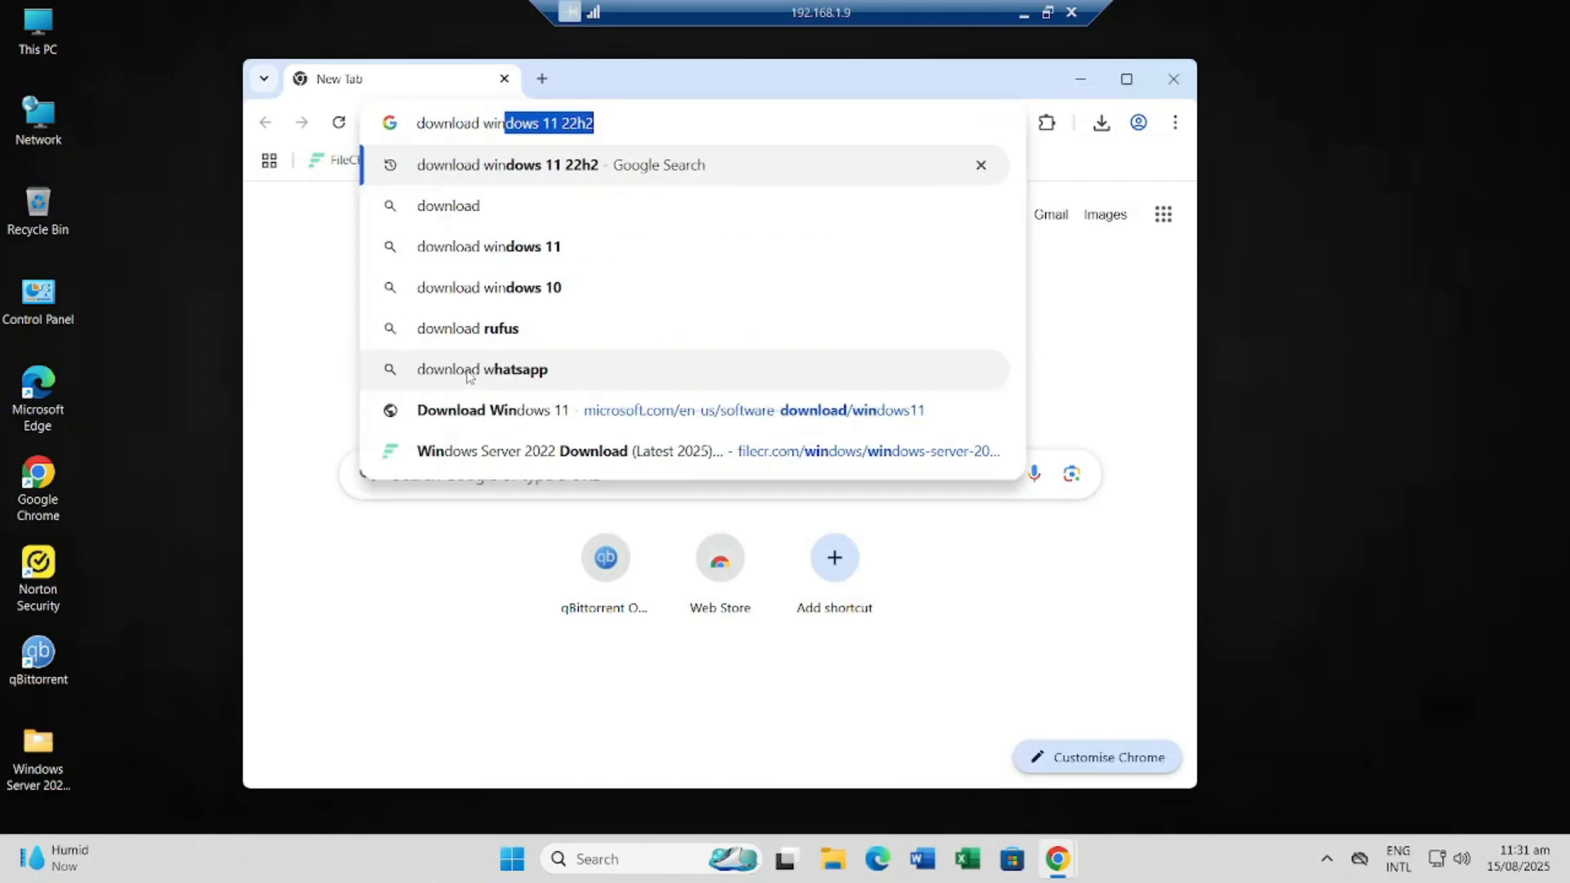
type("dows 11 2")
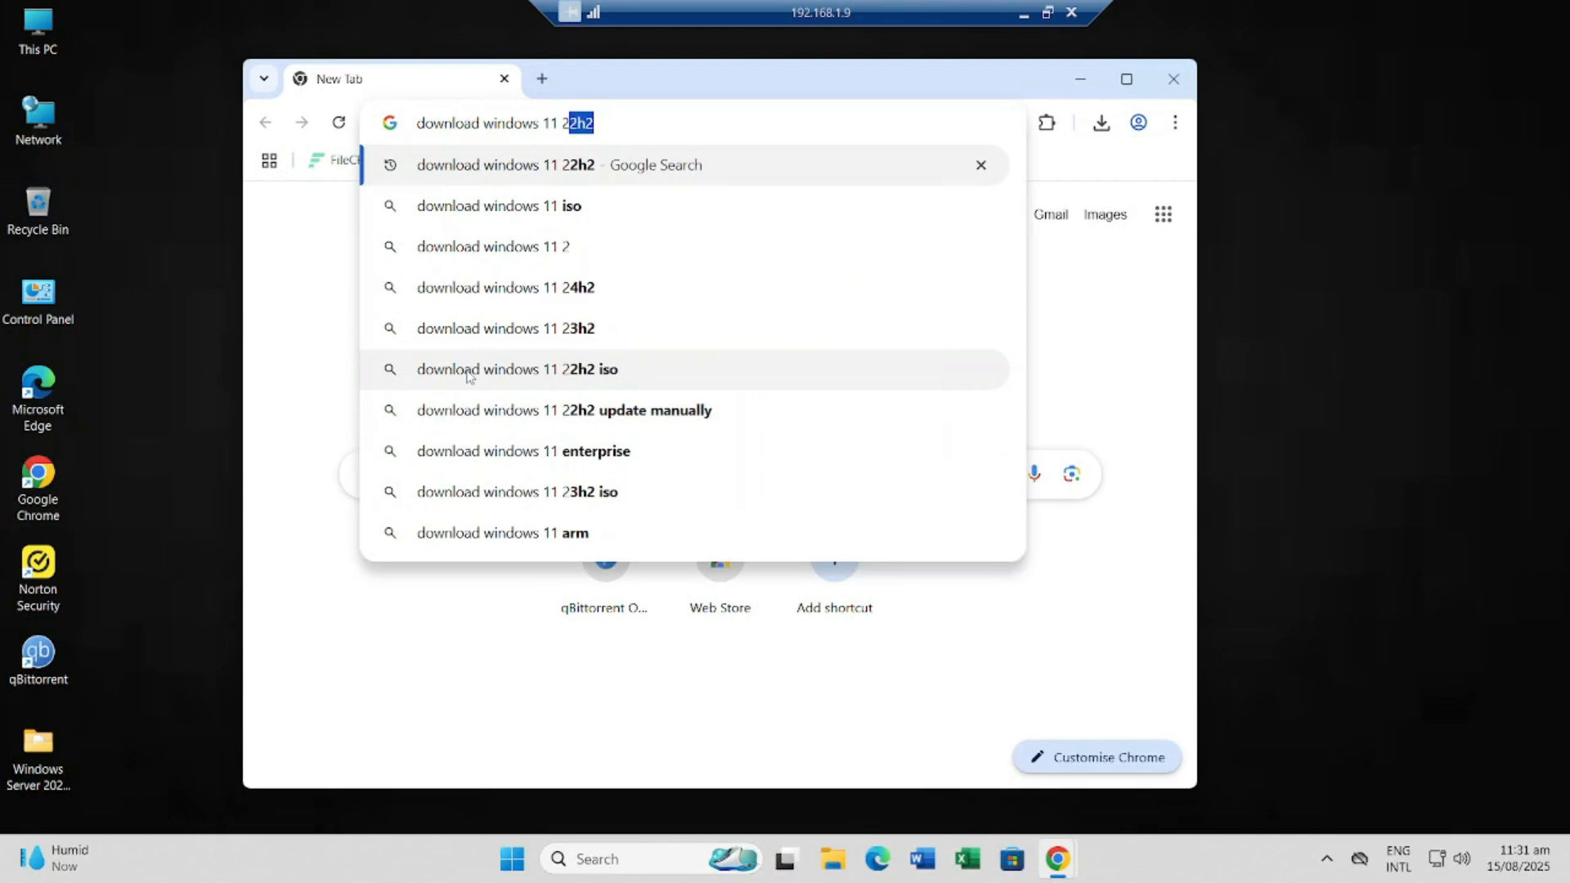
type("4h2")
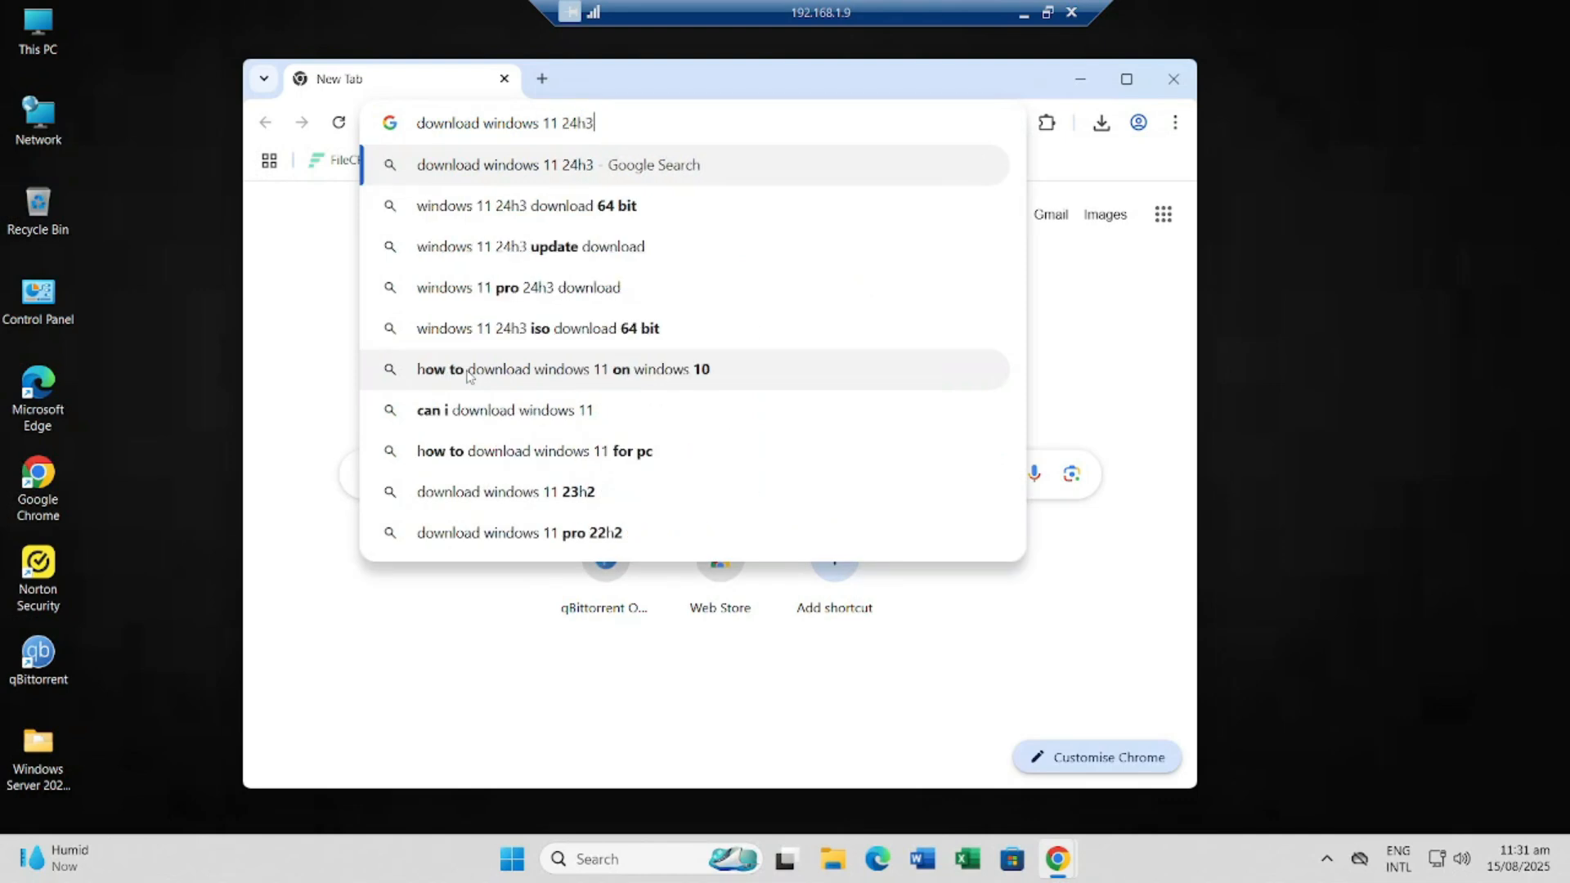
key("Return")
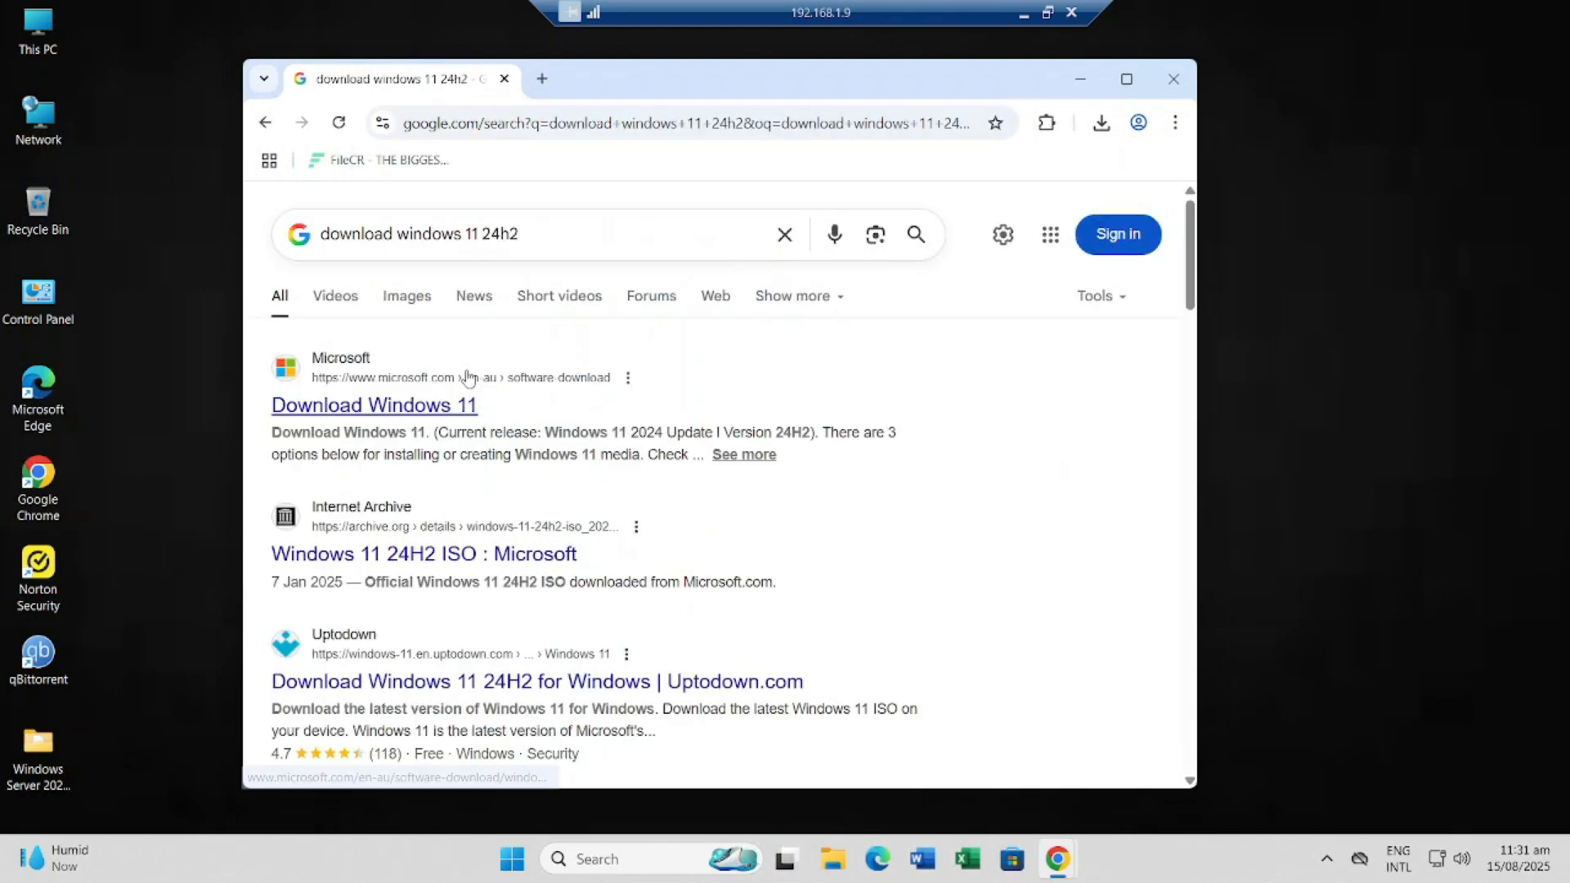
left_click(1126, 78)
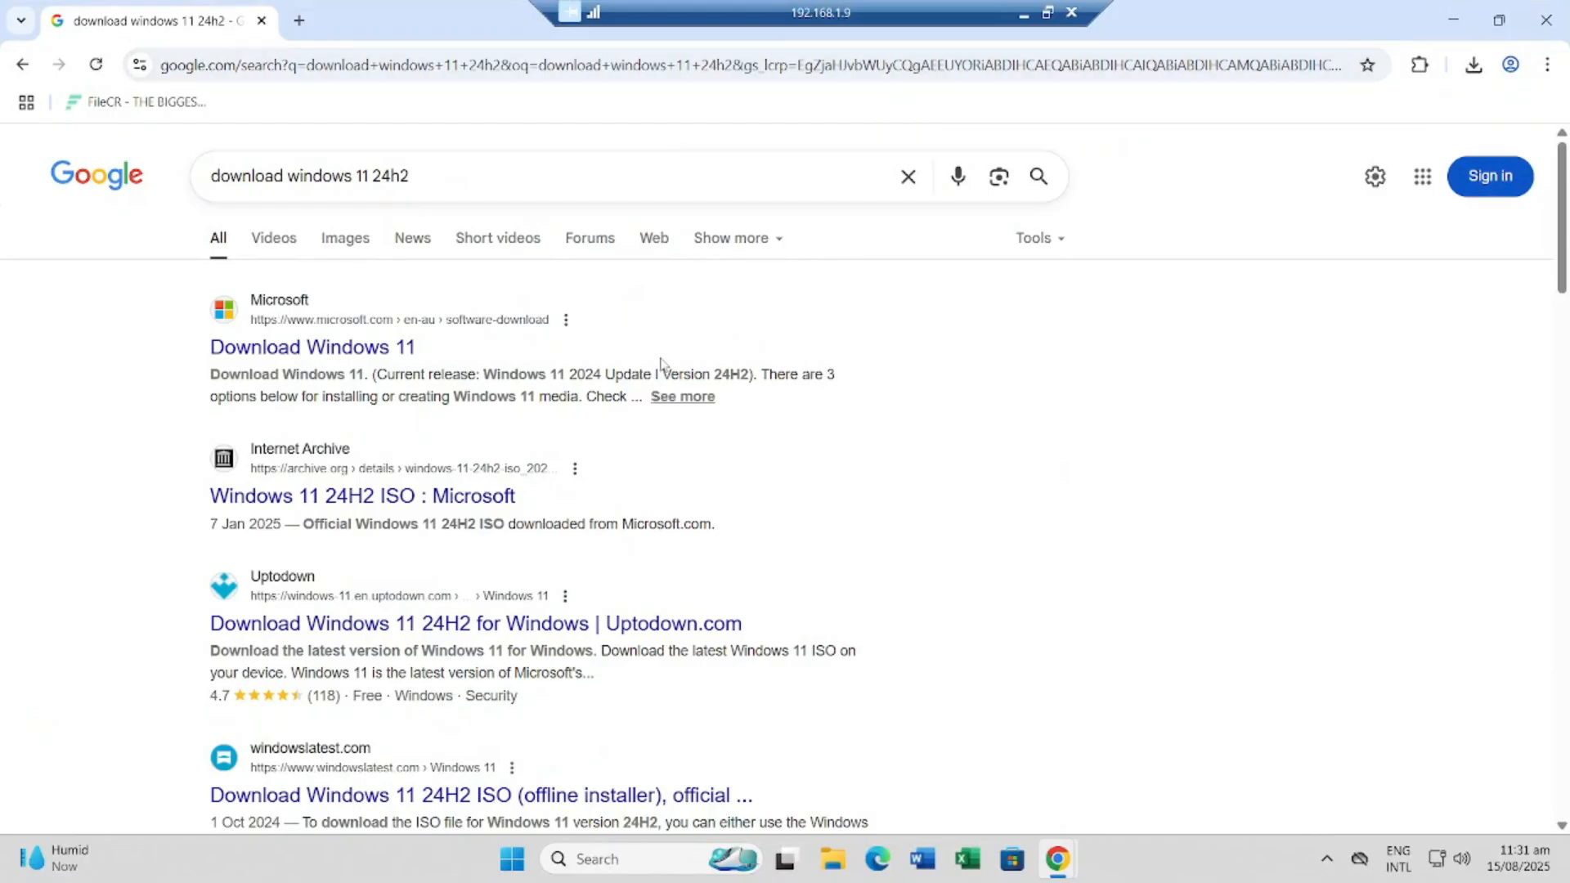
left_click(296, 353)
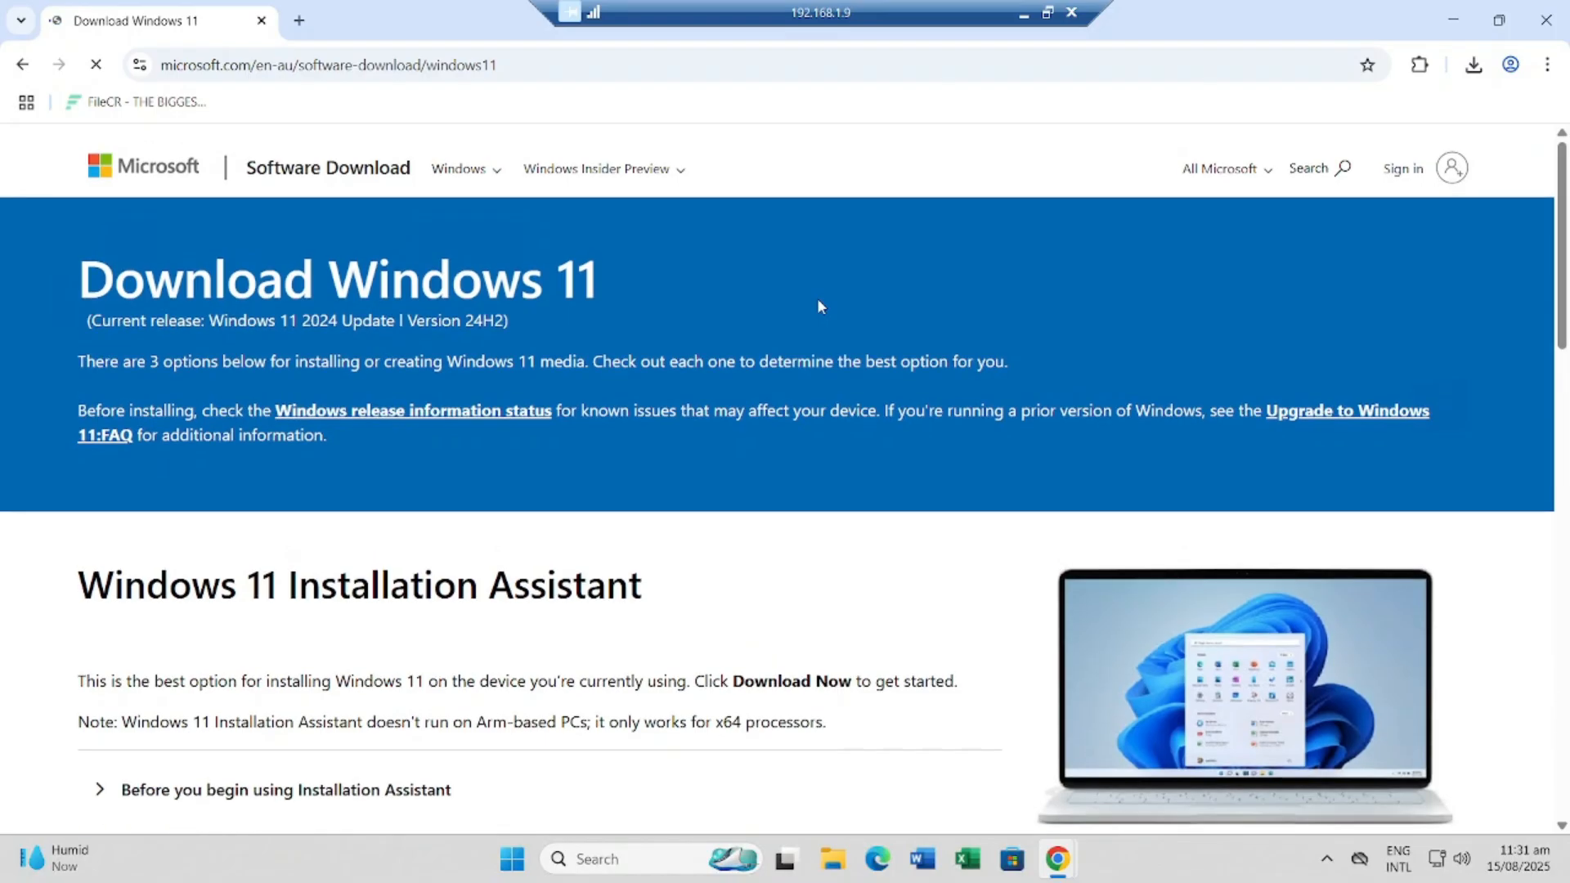
Step: Select 'Windows 11 (multi-edition ISO for x64 devices)' and request its download
scroll(818, 301, "down", 2)
scroll(820, 311, "down", 8)
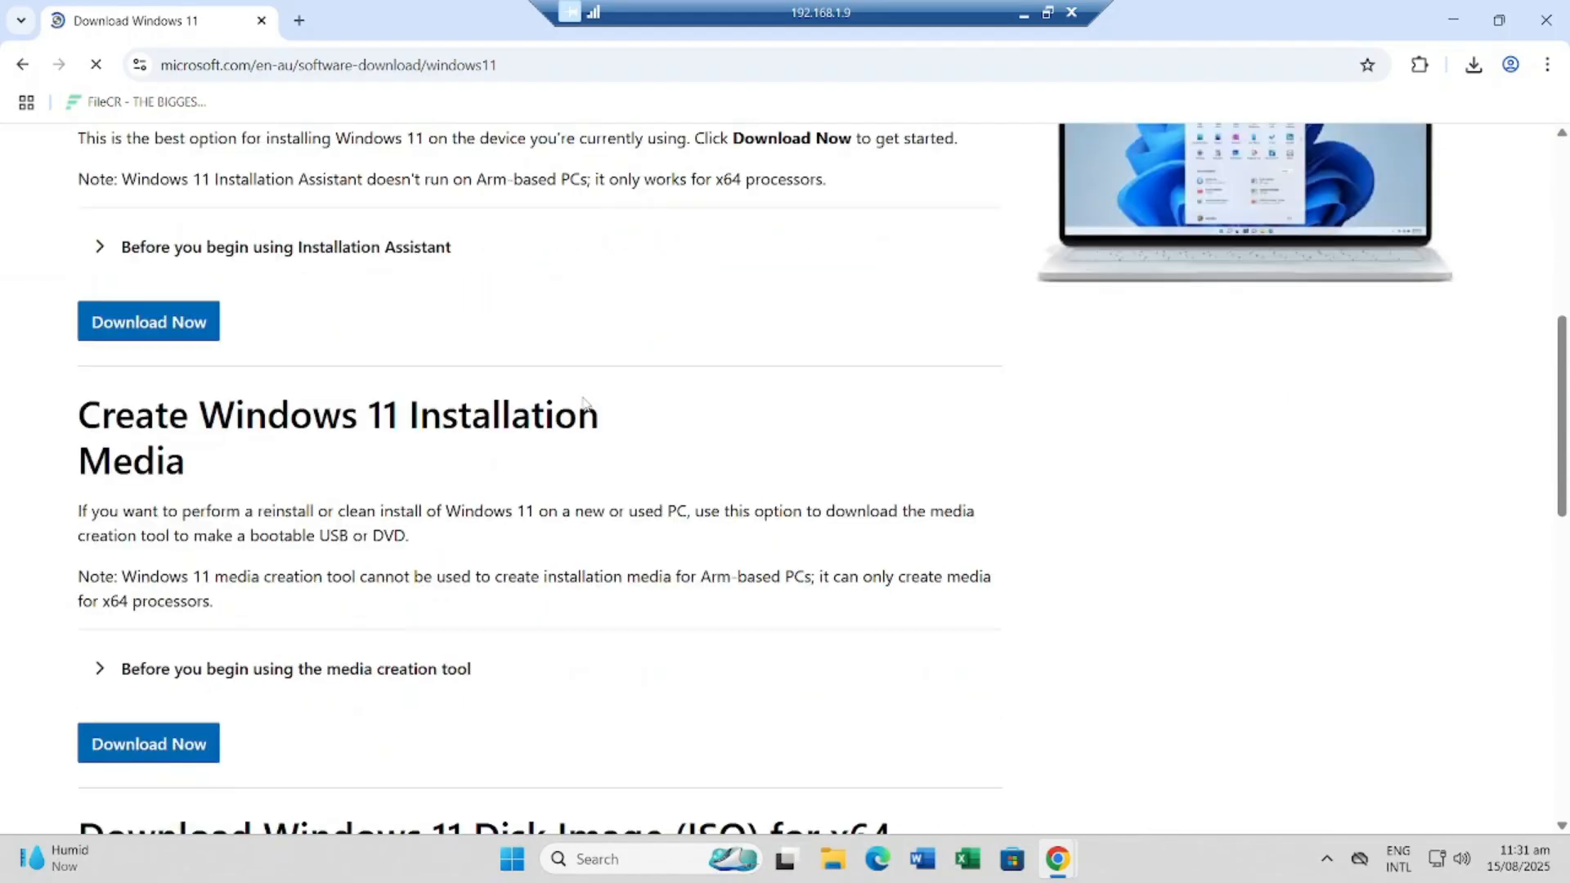
scroll(193, 501, "down", 4)
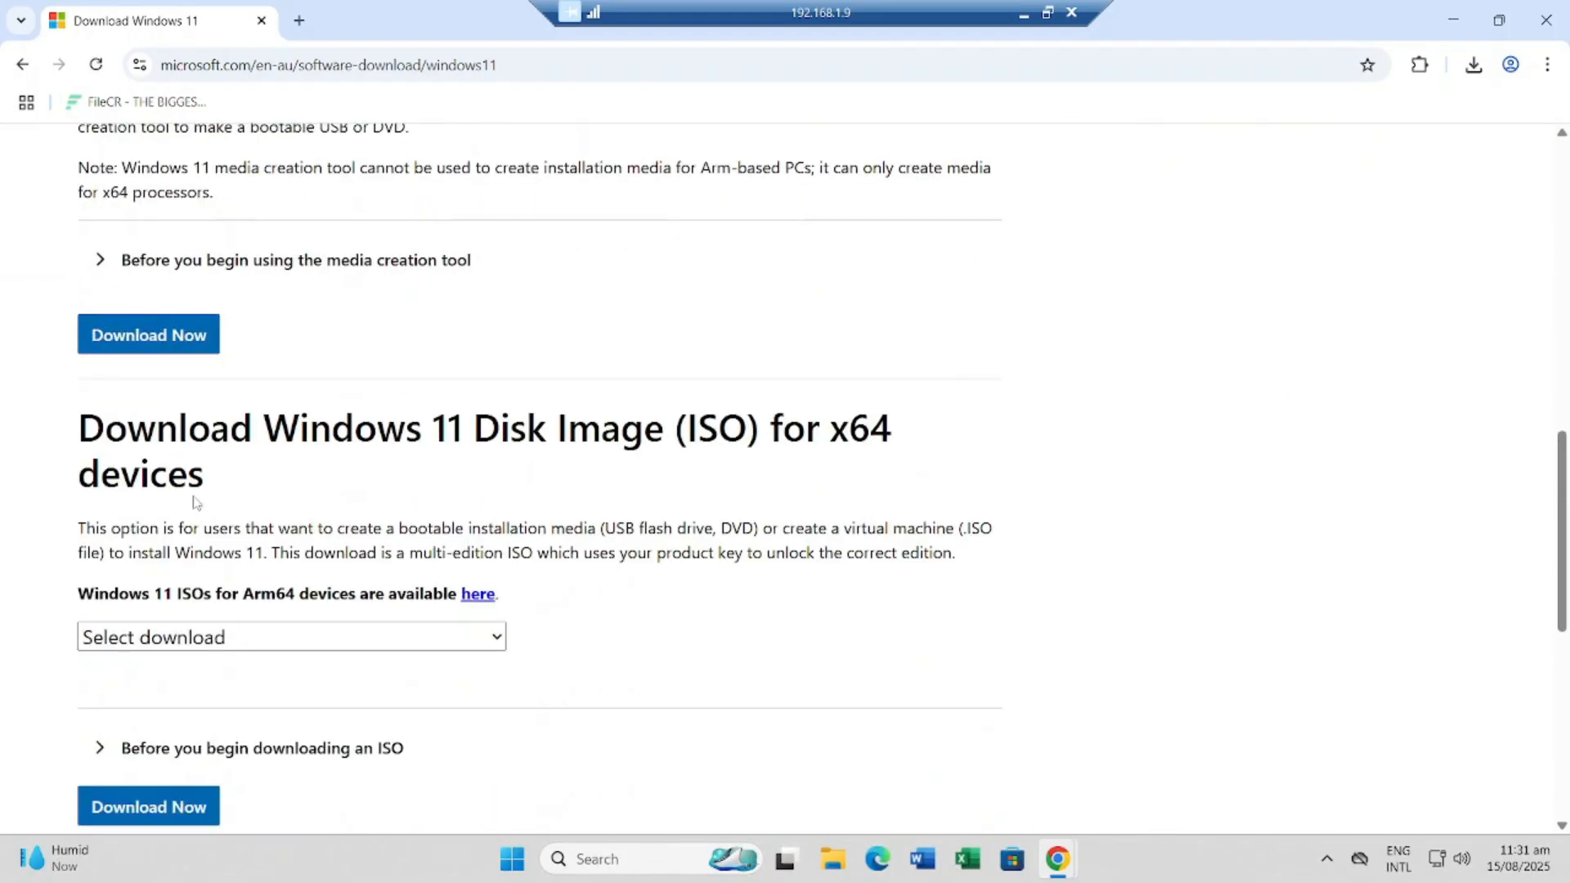
left_click_drag(80, 327, 988, 327)
scroll(881, 380, "down", 3)
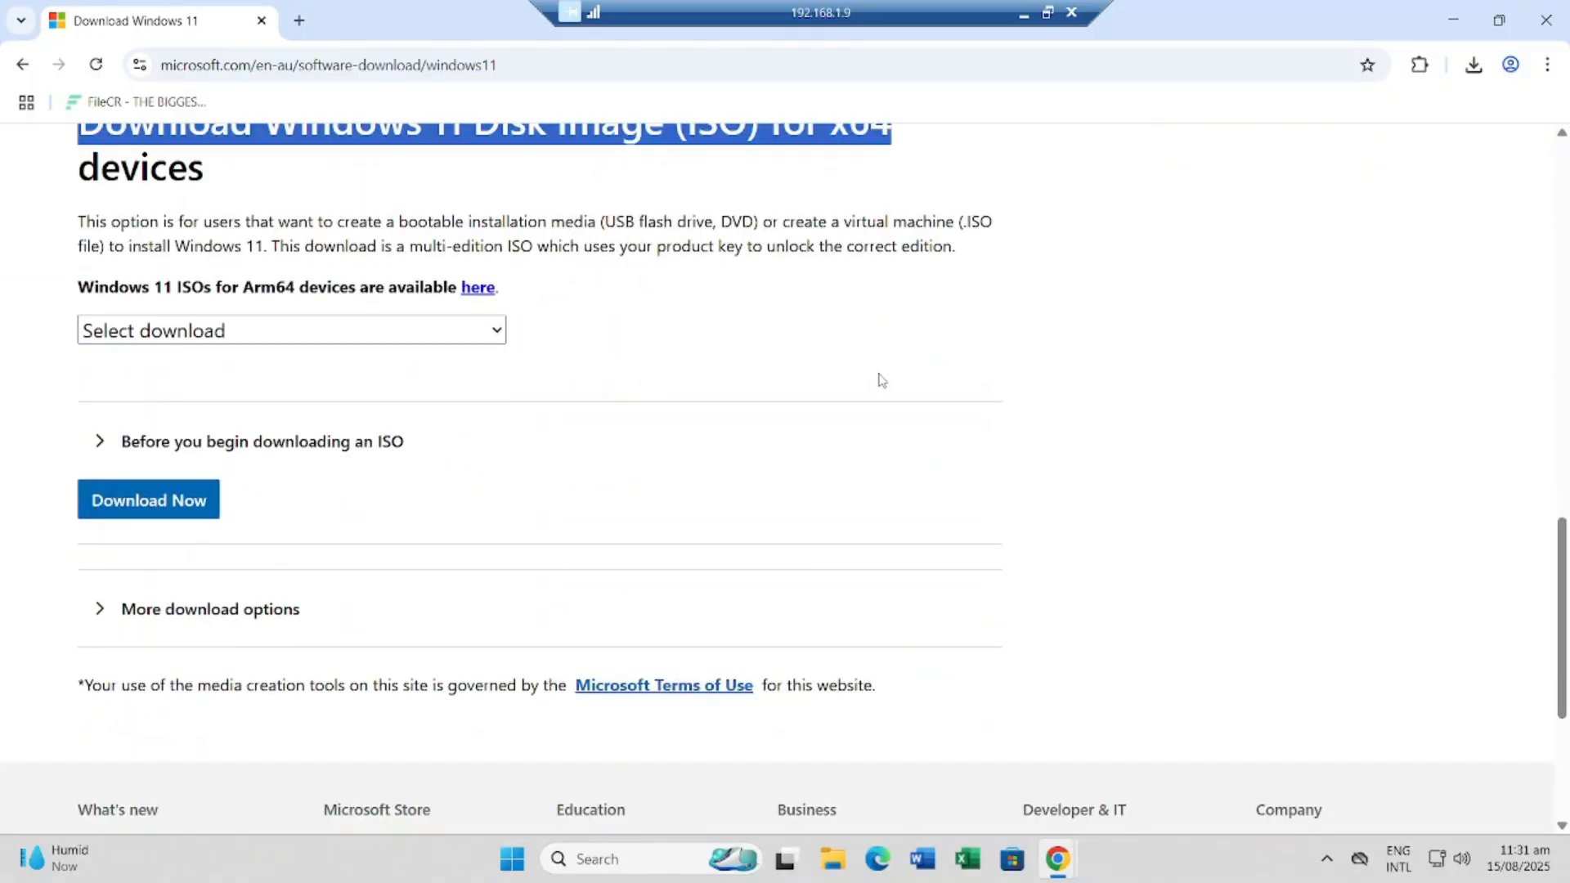
left_click(79, 292)
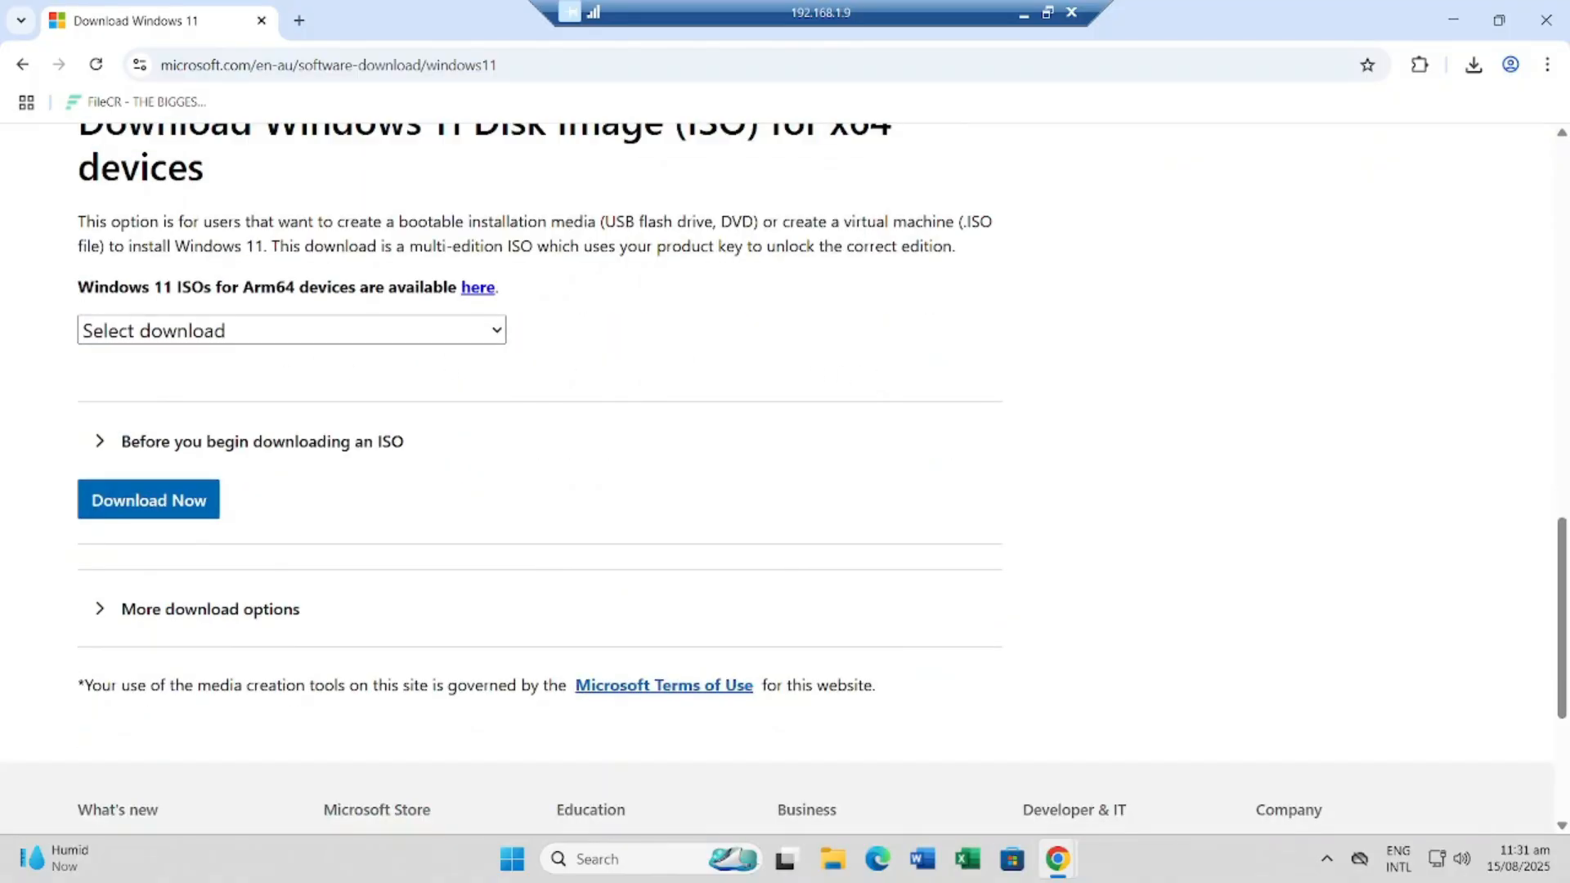
left_click_drag(66, 292, 340, 288)
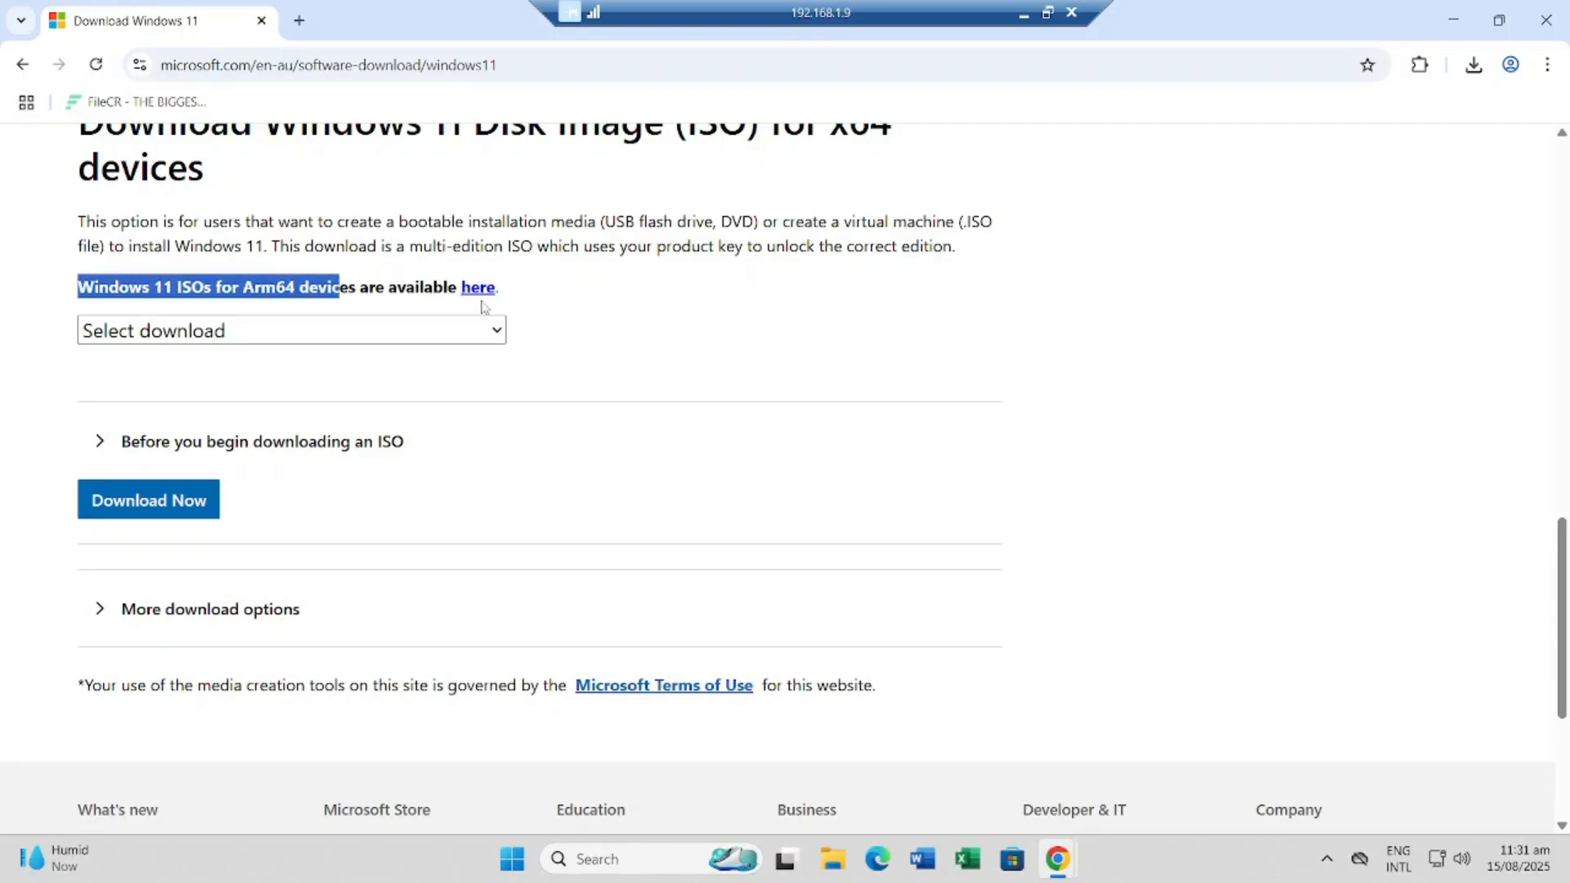
left_click(586, 314)
left_click(249, 335)
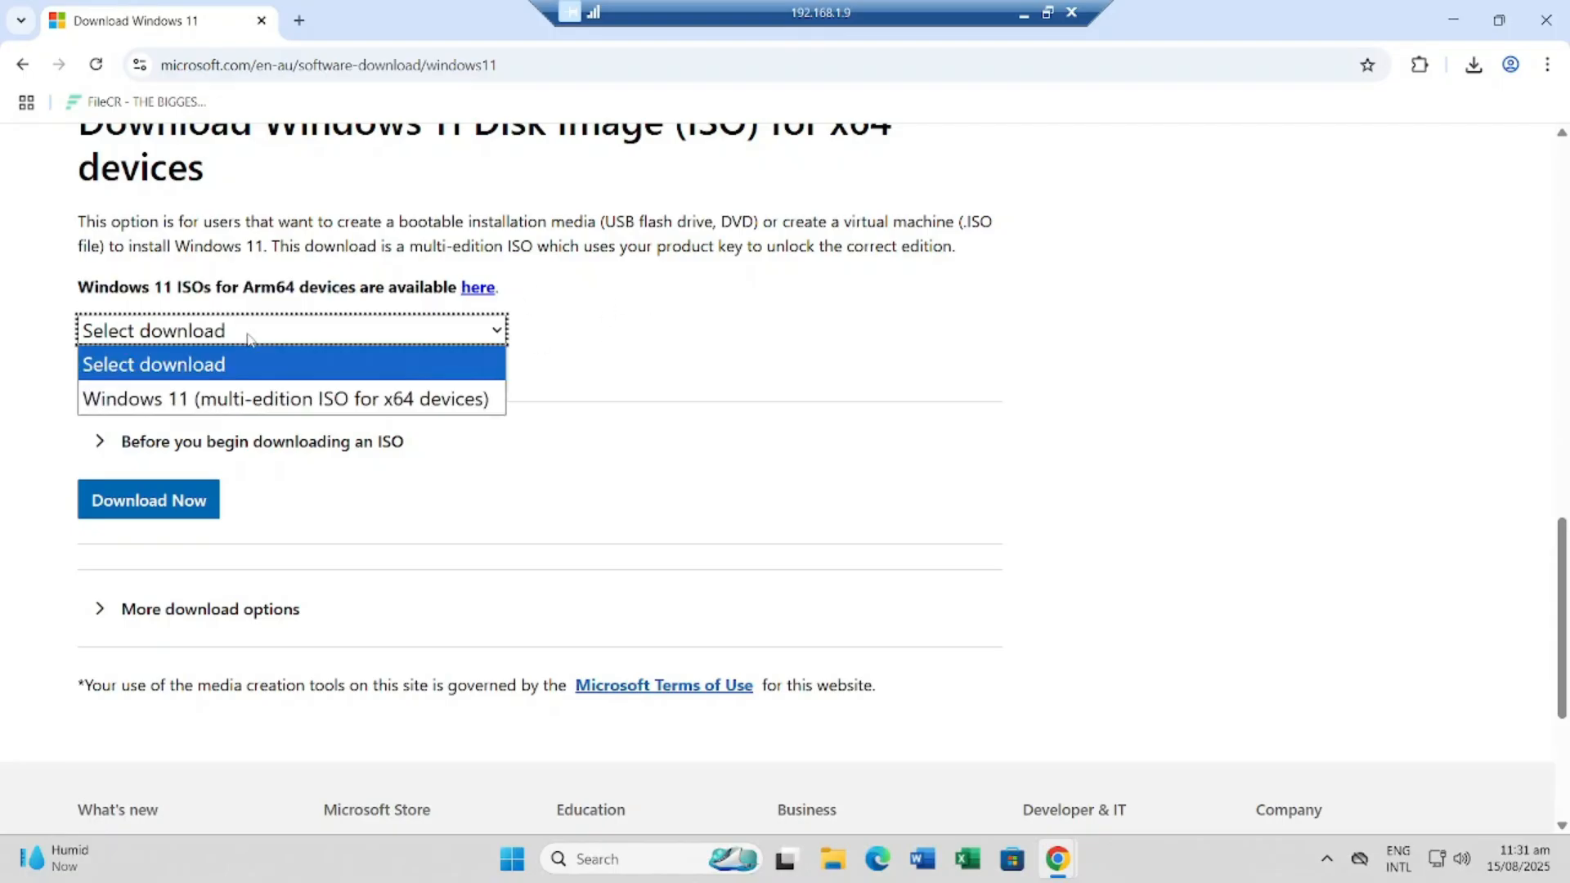
left_click(235, 400)
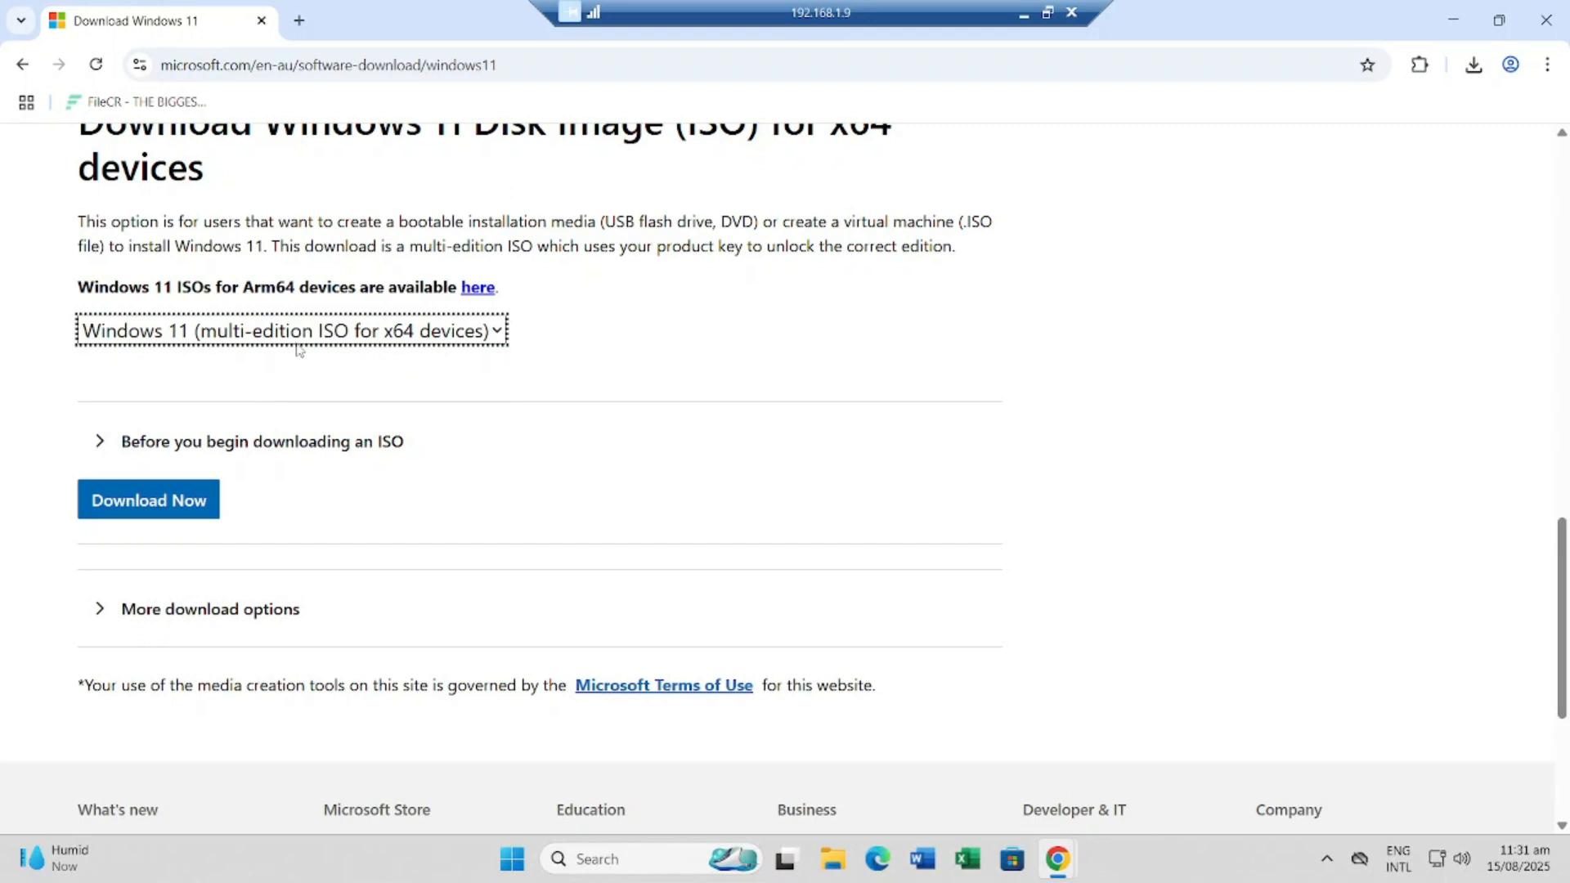
left_click(185, 500)
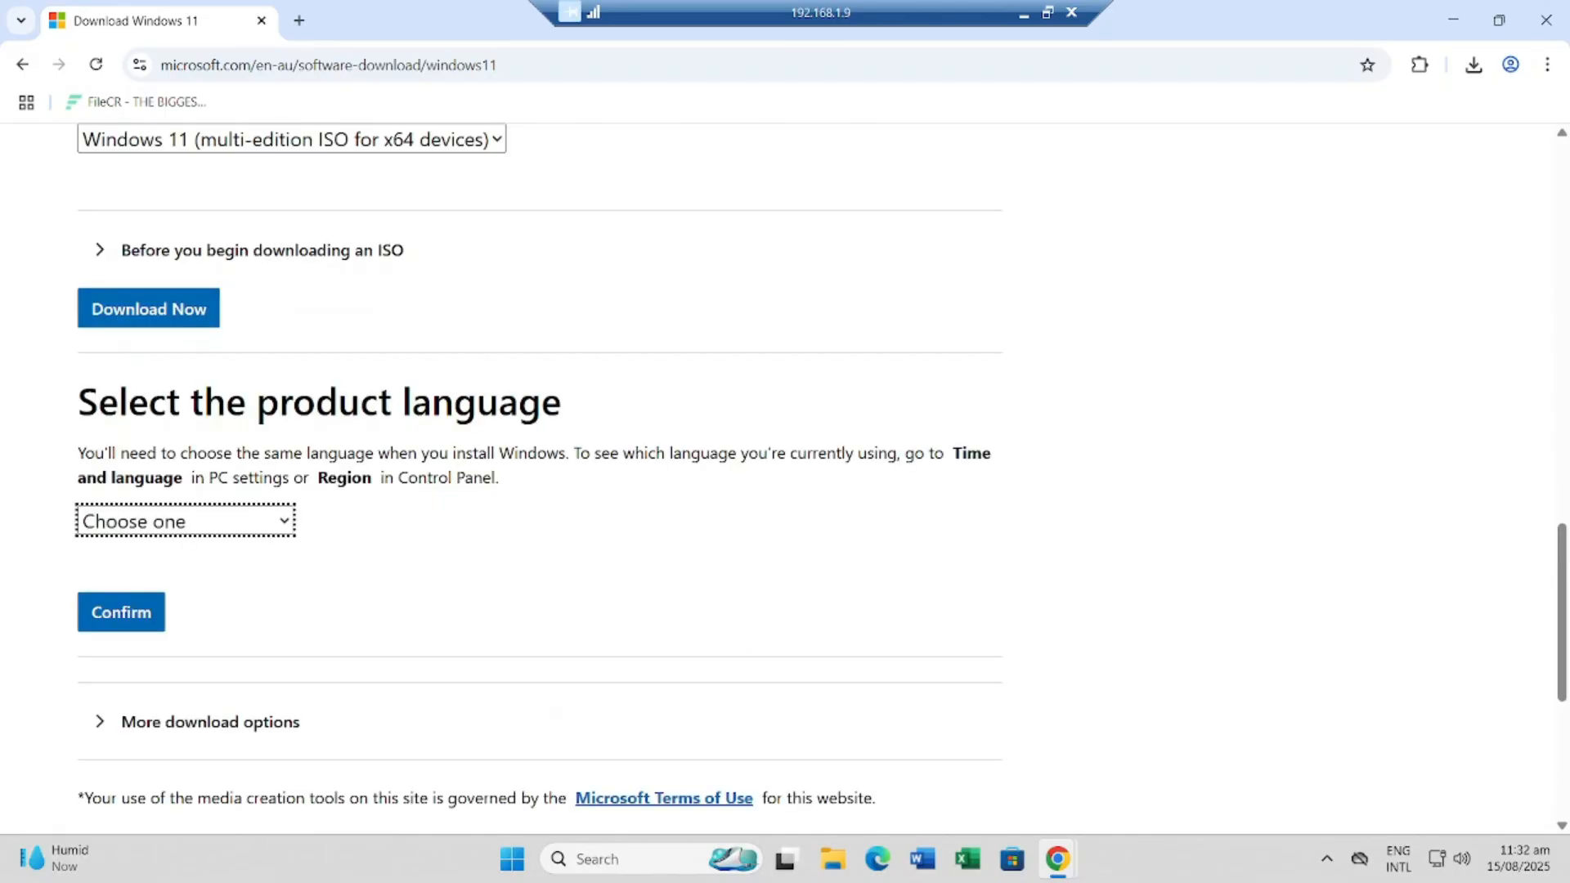
Step: Choose English International as the product language
scroll(331, 426, "down", 2)
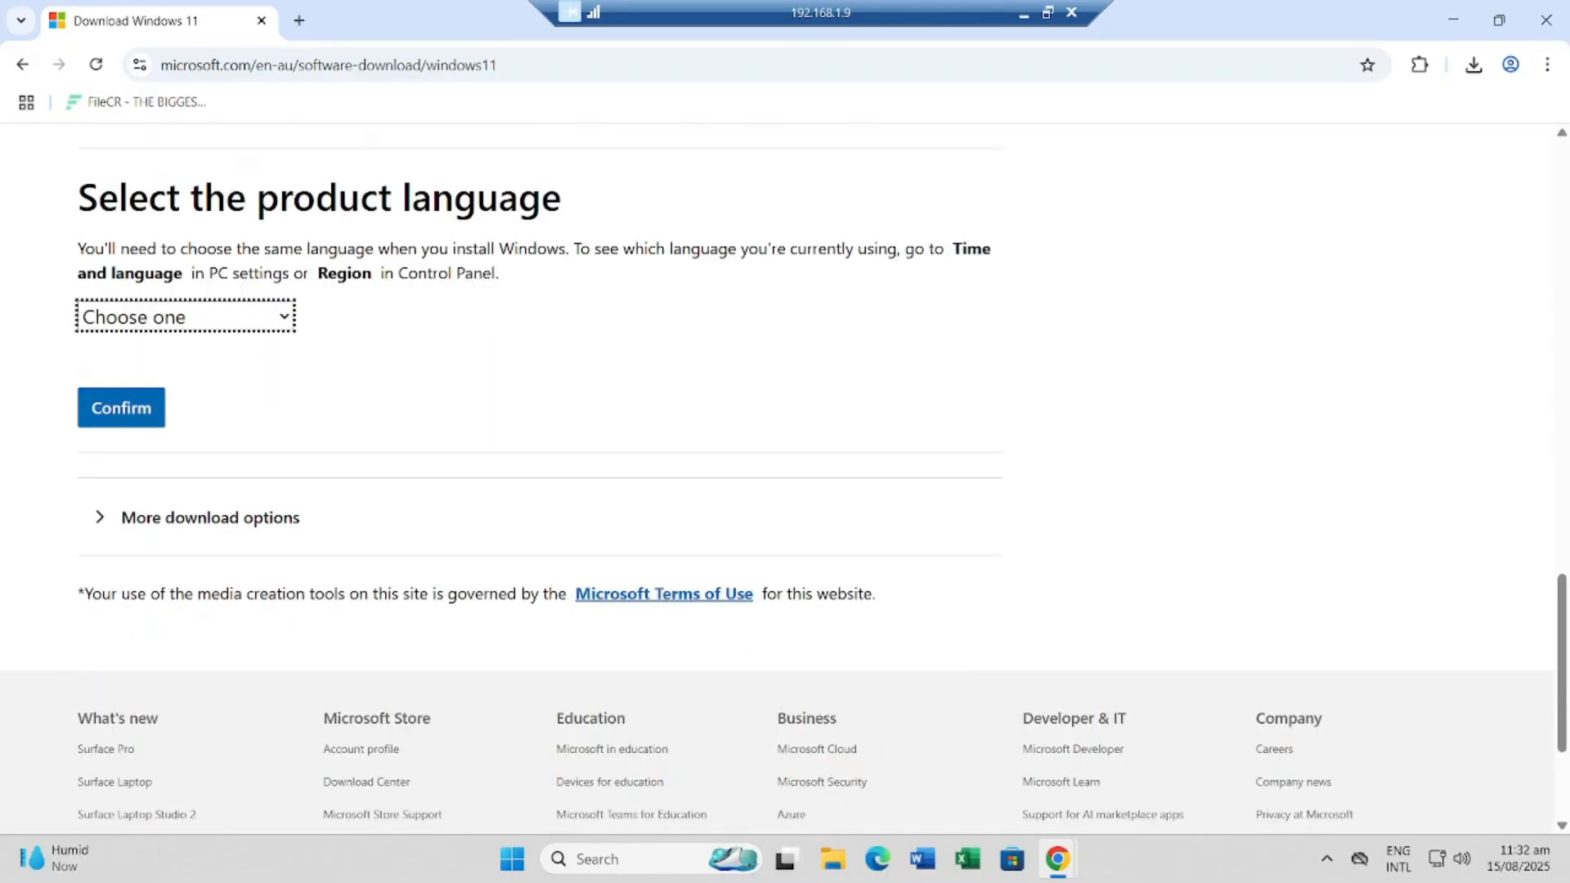
left_click_drag(79, 197, 560, 197)
left_click(165, 320)
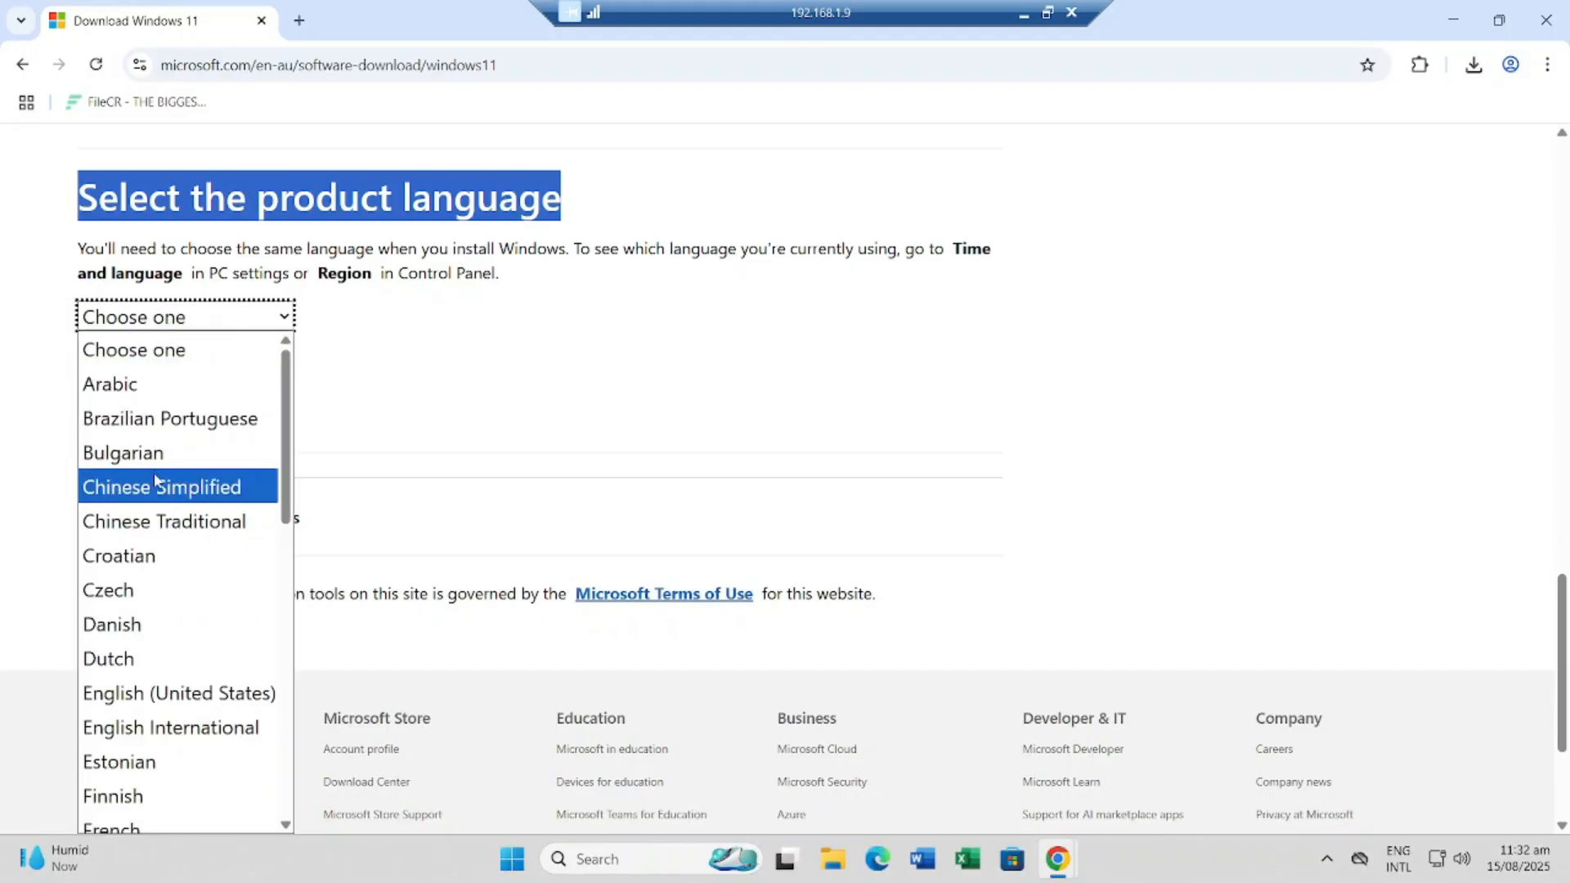
scroll(151, 486, "down", 2)
left_click(151, 523)
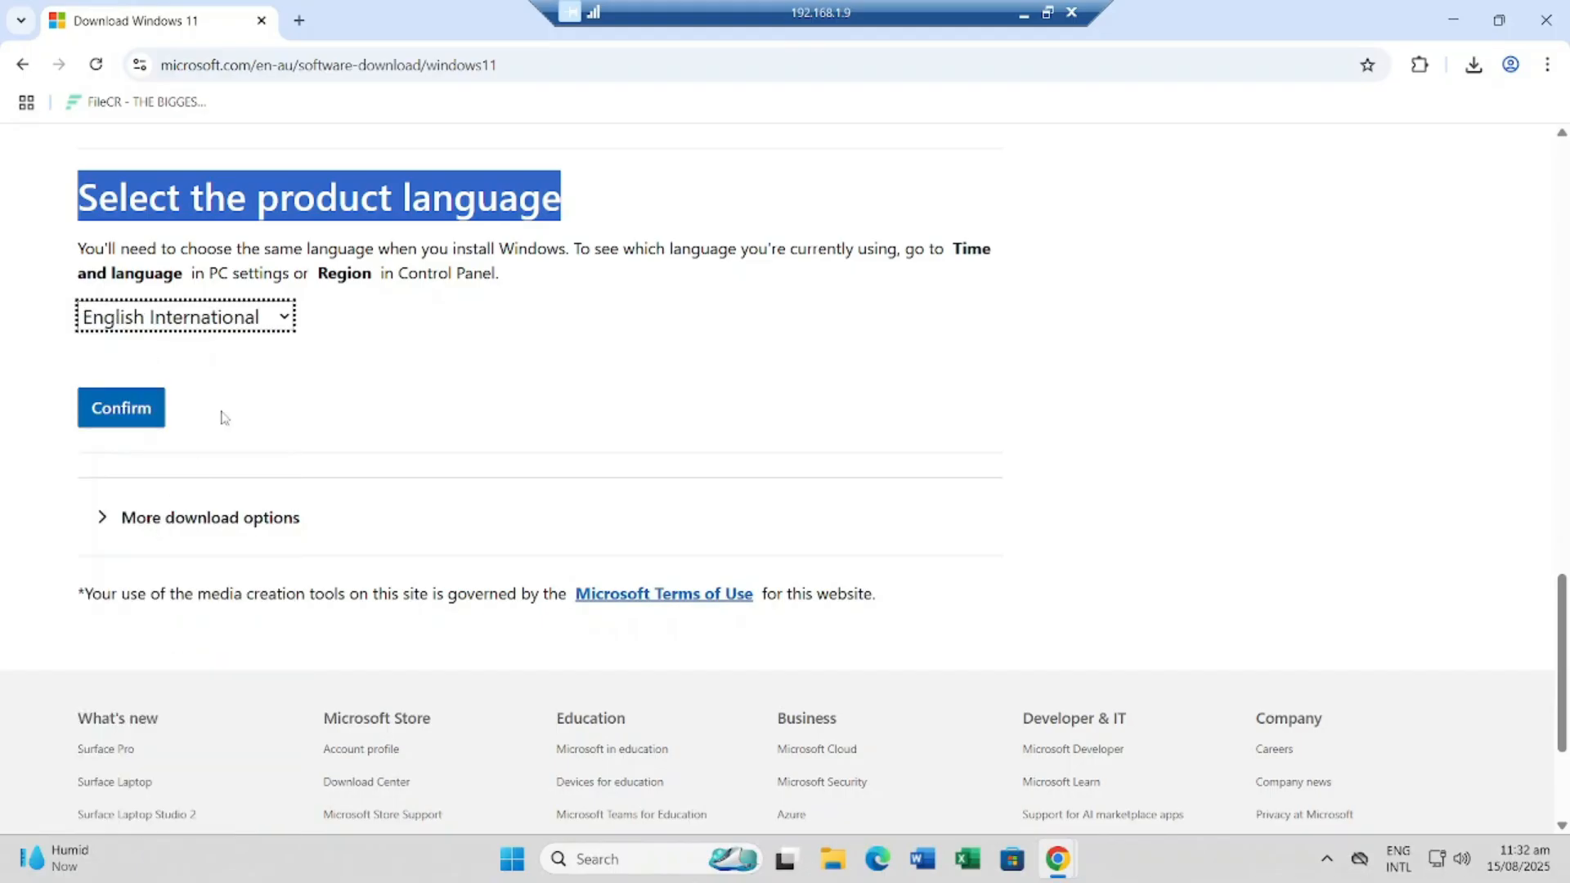
Step: Confirm English International and start the 64-bit Win11_24H2_EnglishInternational_x64.iso download
left_click(143, 413)
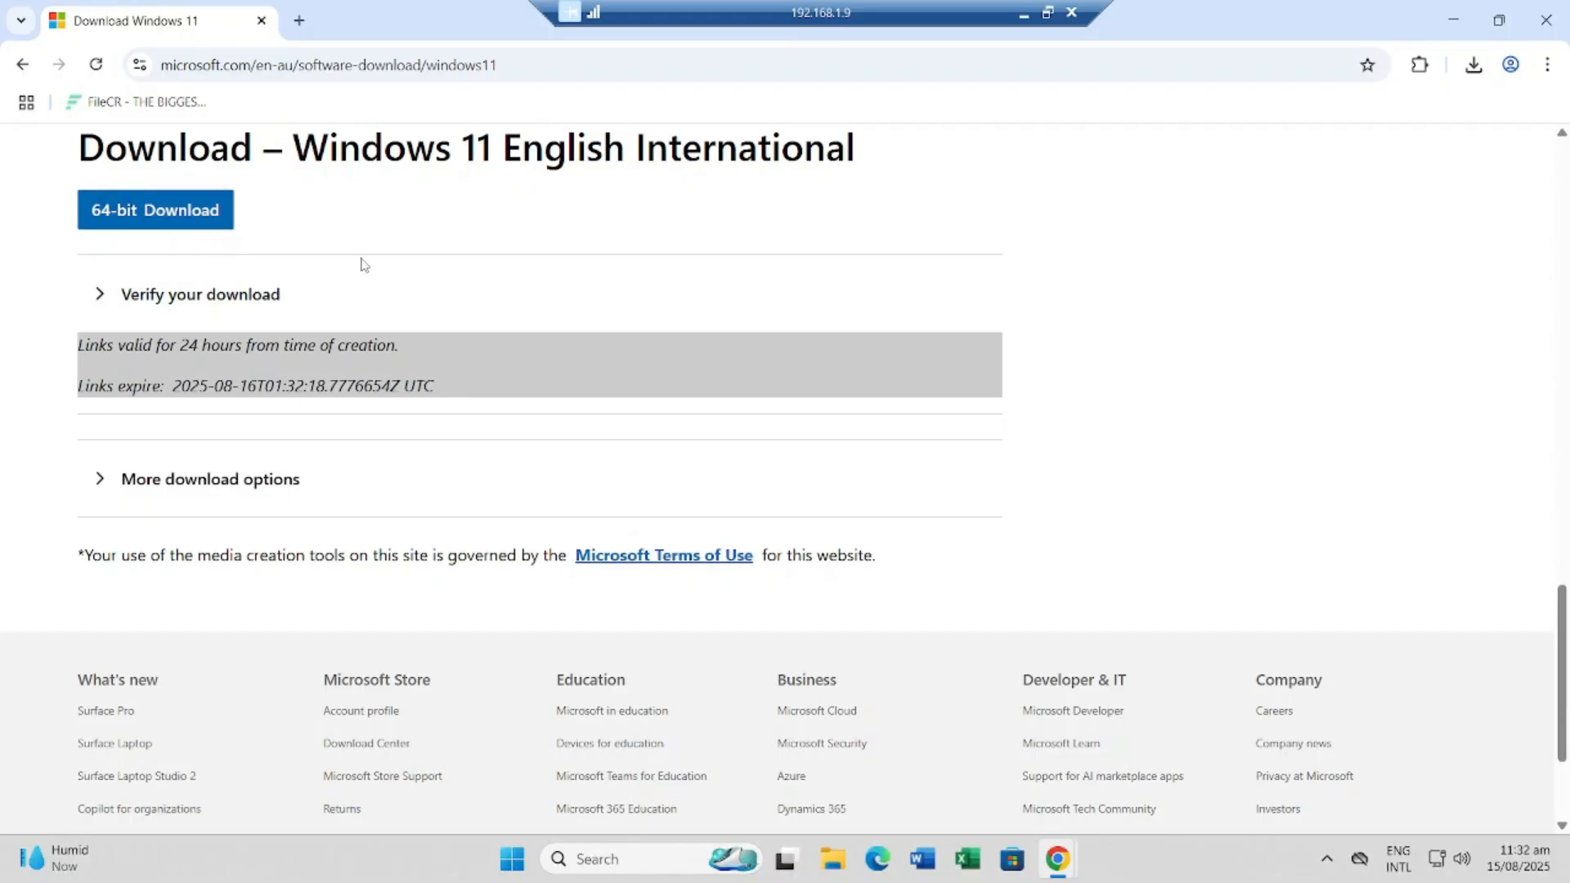
scroll(364, 264, "up", 2)
left_click_drag(86, 352, 907, 360)
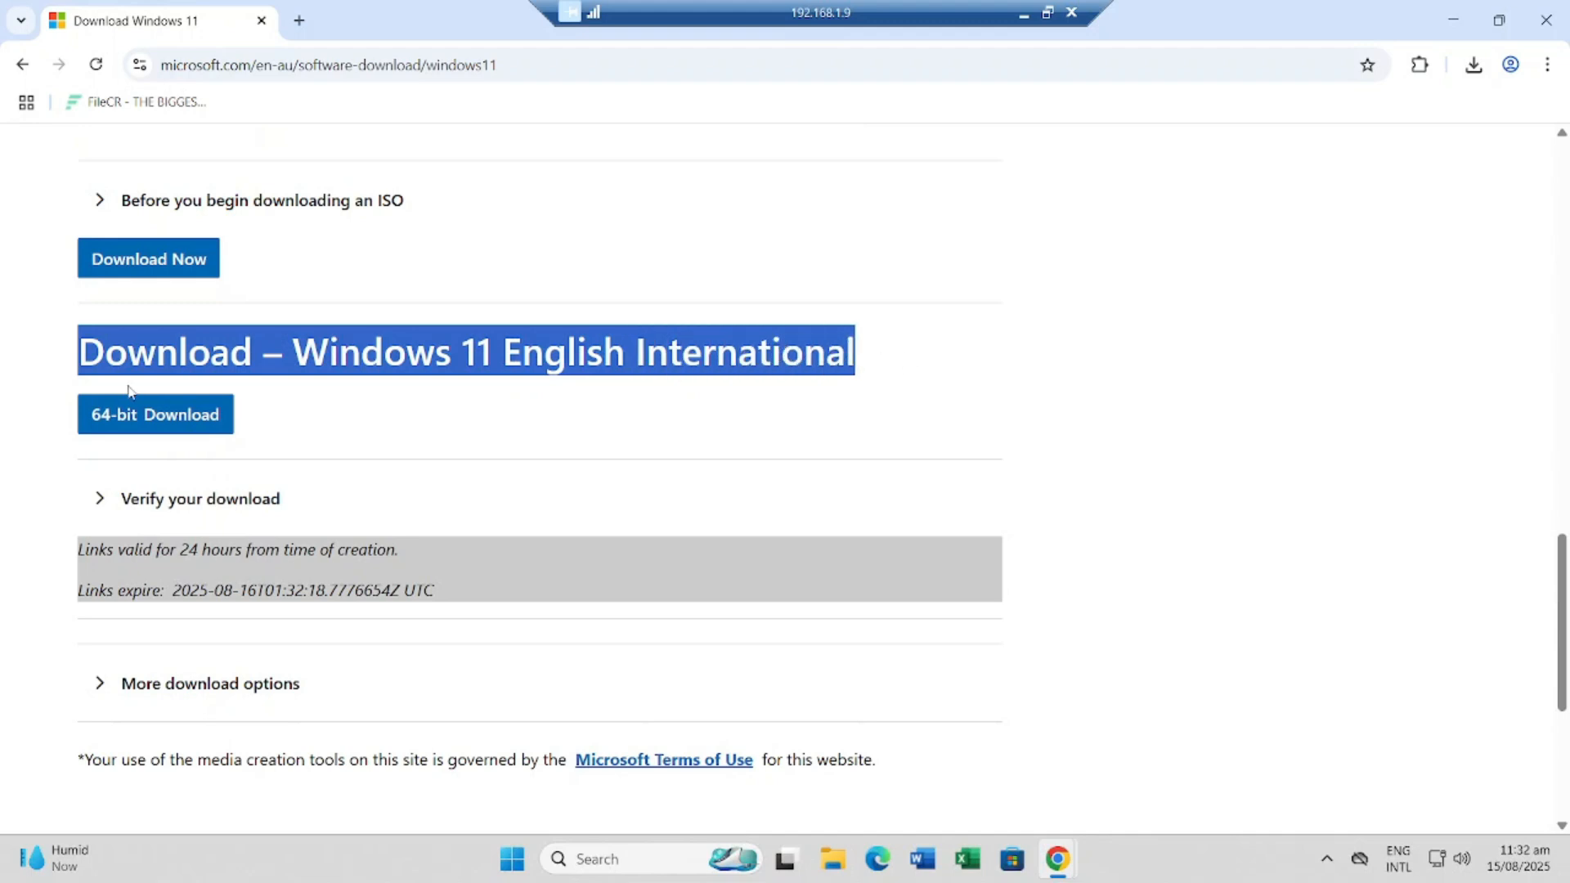
left_click(144, 417)
Step: Check the ISO download progress in Chrome's downloads list, 0.1 of 5.4 GB
left_click(1473, 65)
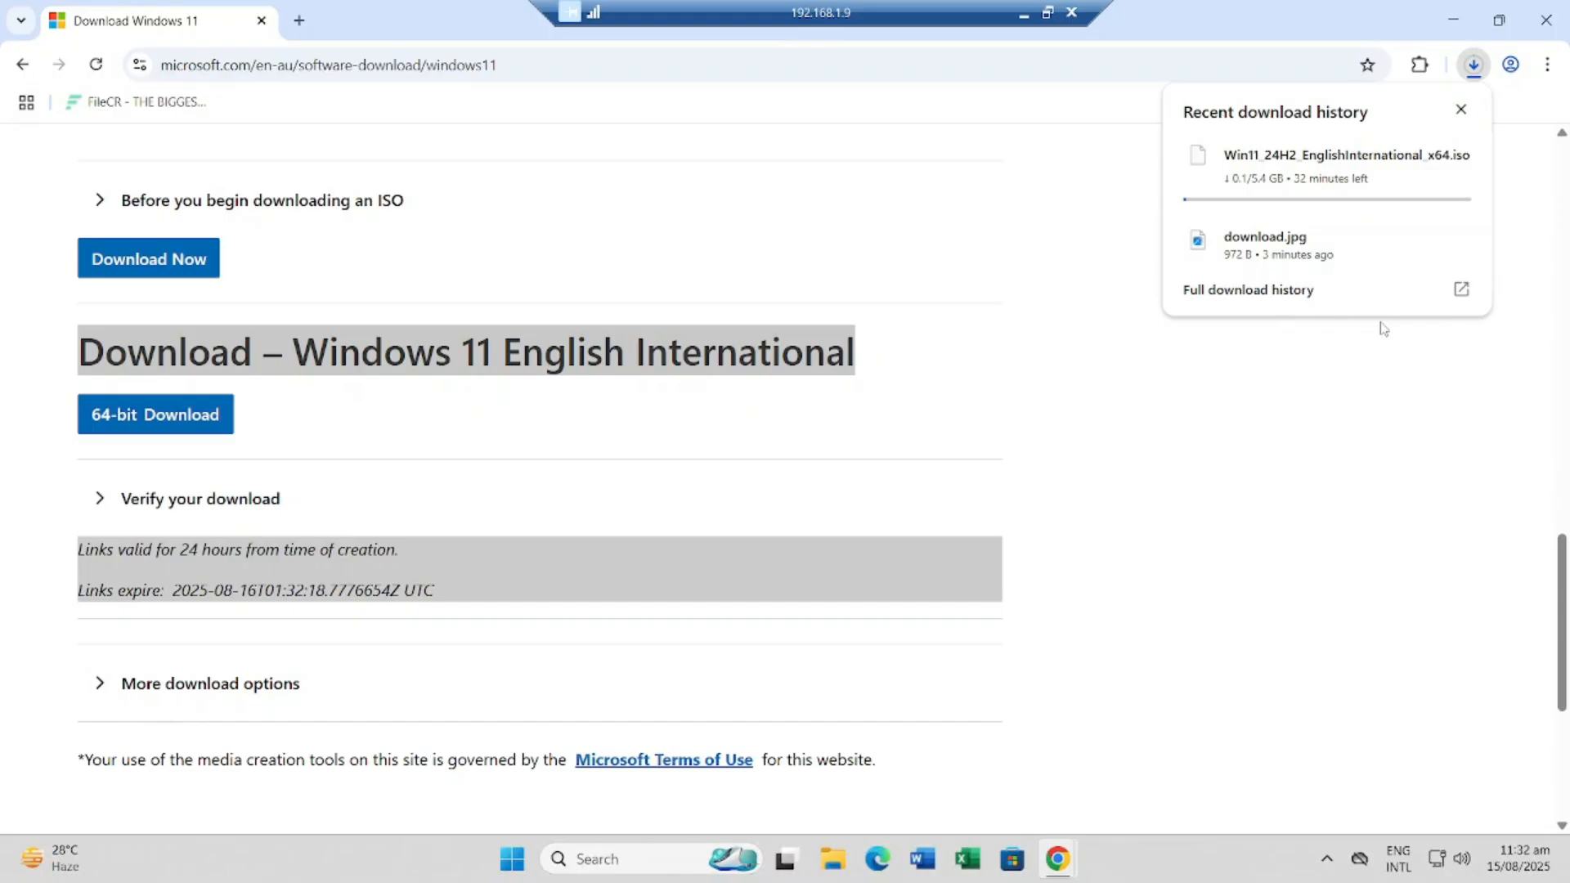
mouse_move(1242, 202)
left_click_drag(924, 22, 1202, 22)
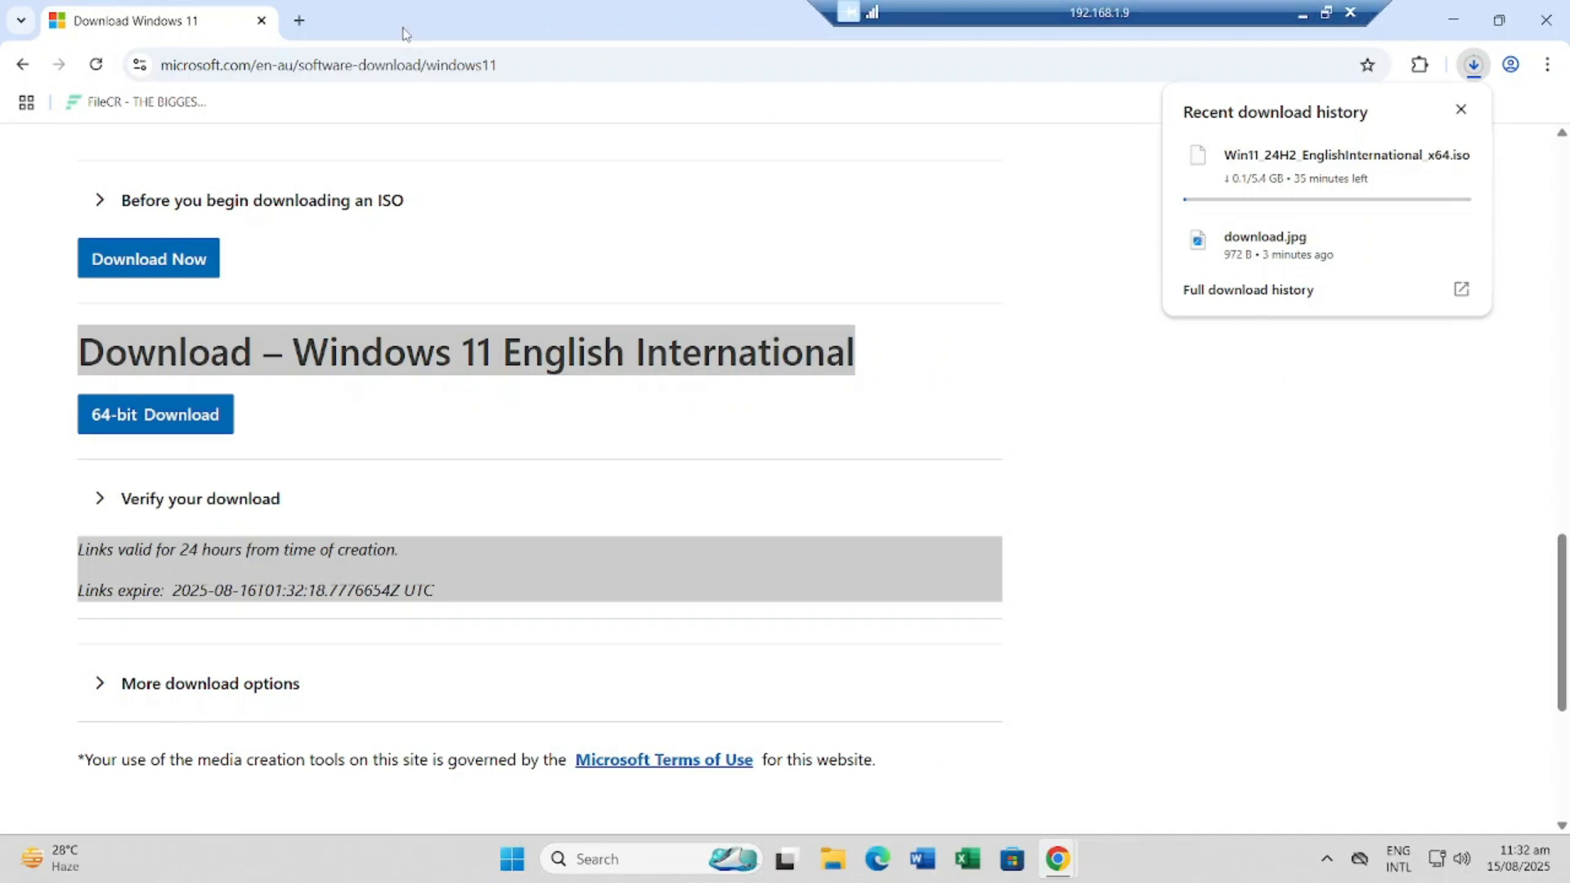
Step: In a new tab, search Google for 'rufus download' and open rufus.ie
left_click(300, 22)
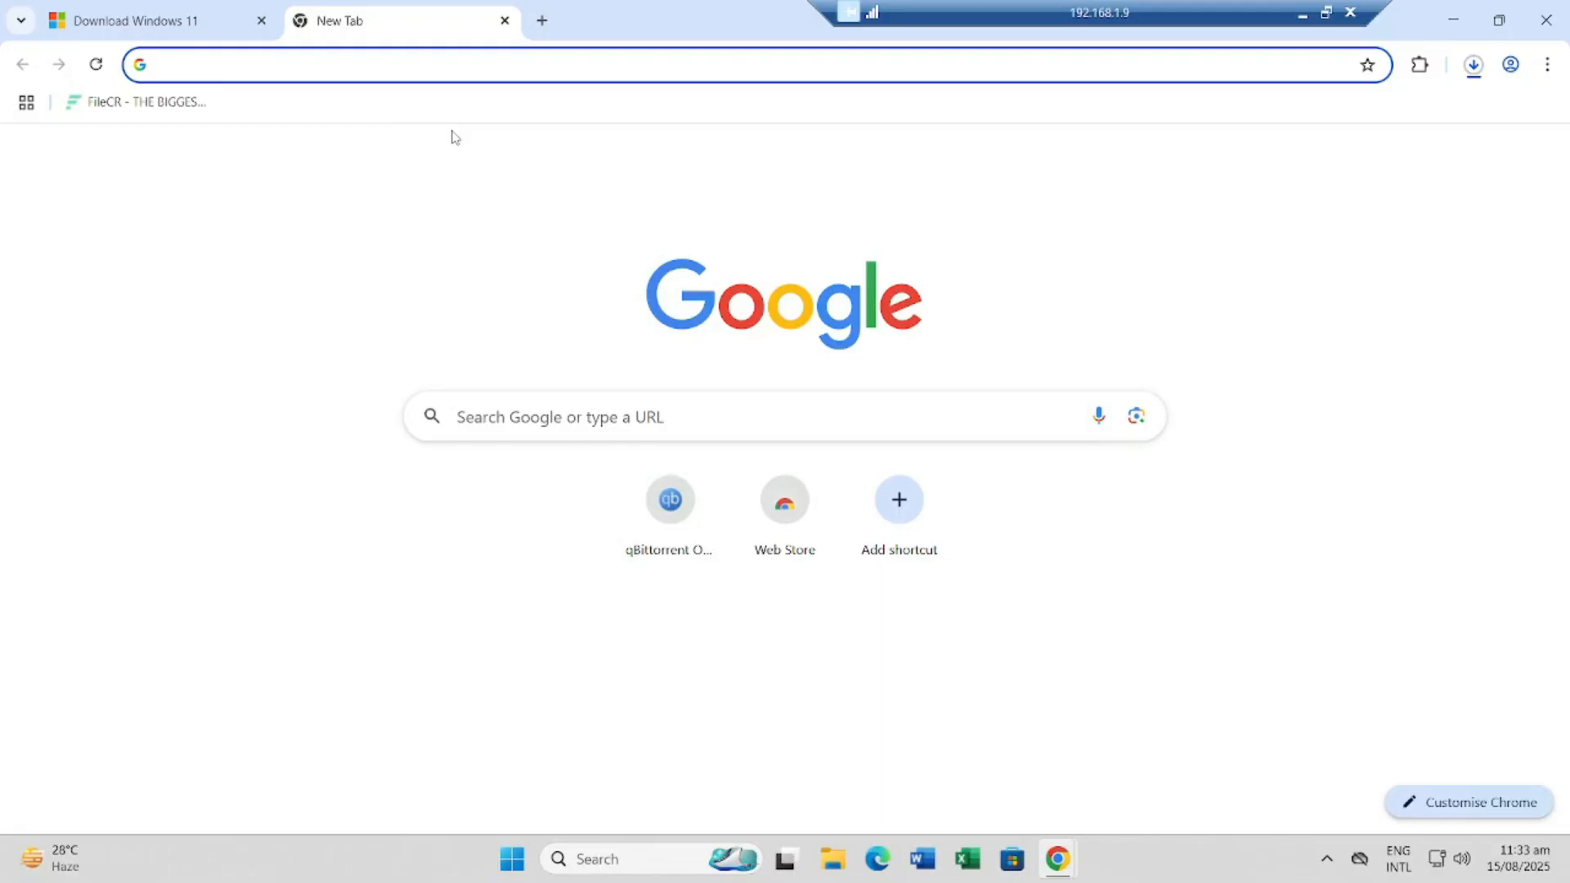
type("rufus")
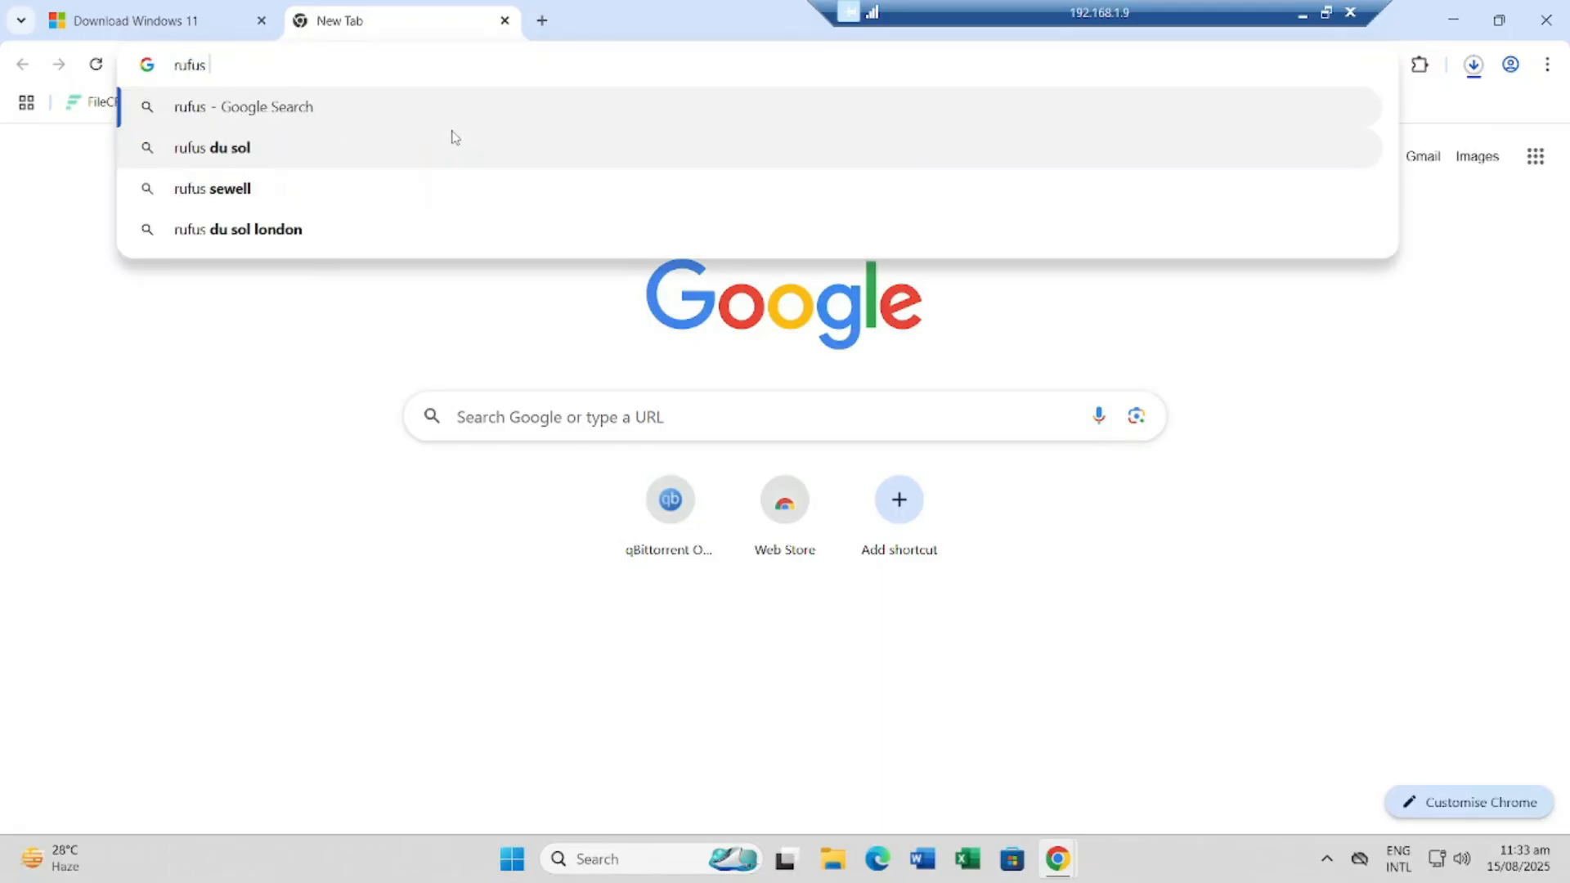
type(" download")
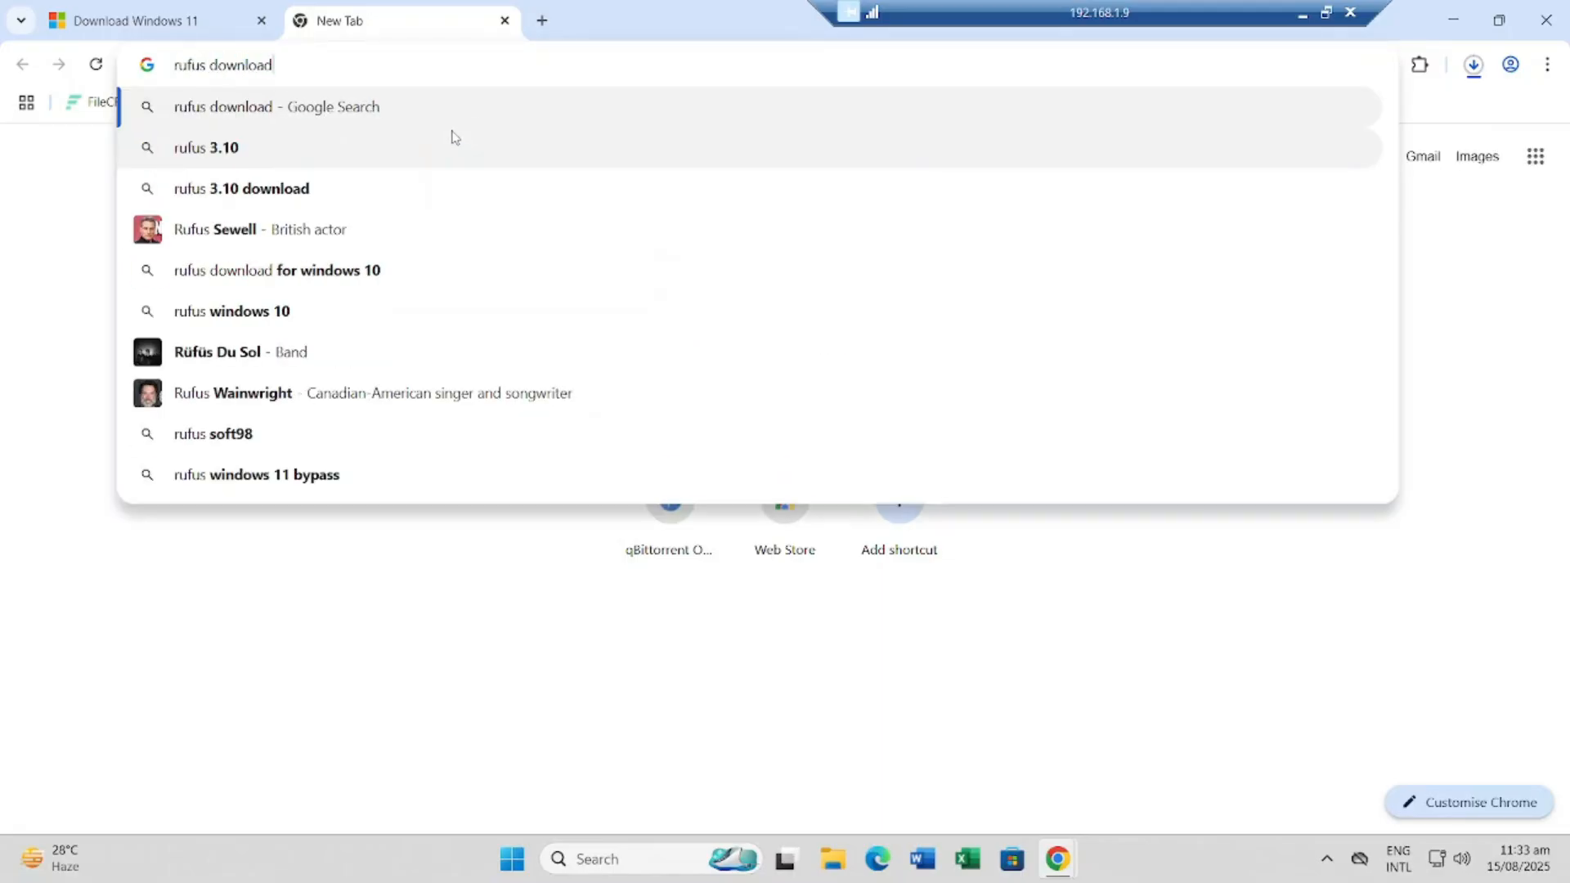
key("Return")
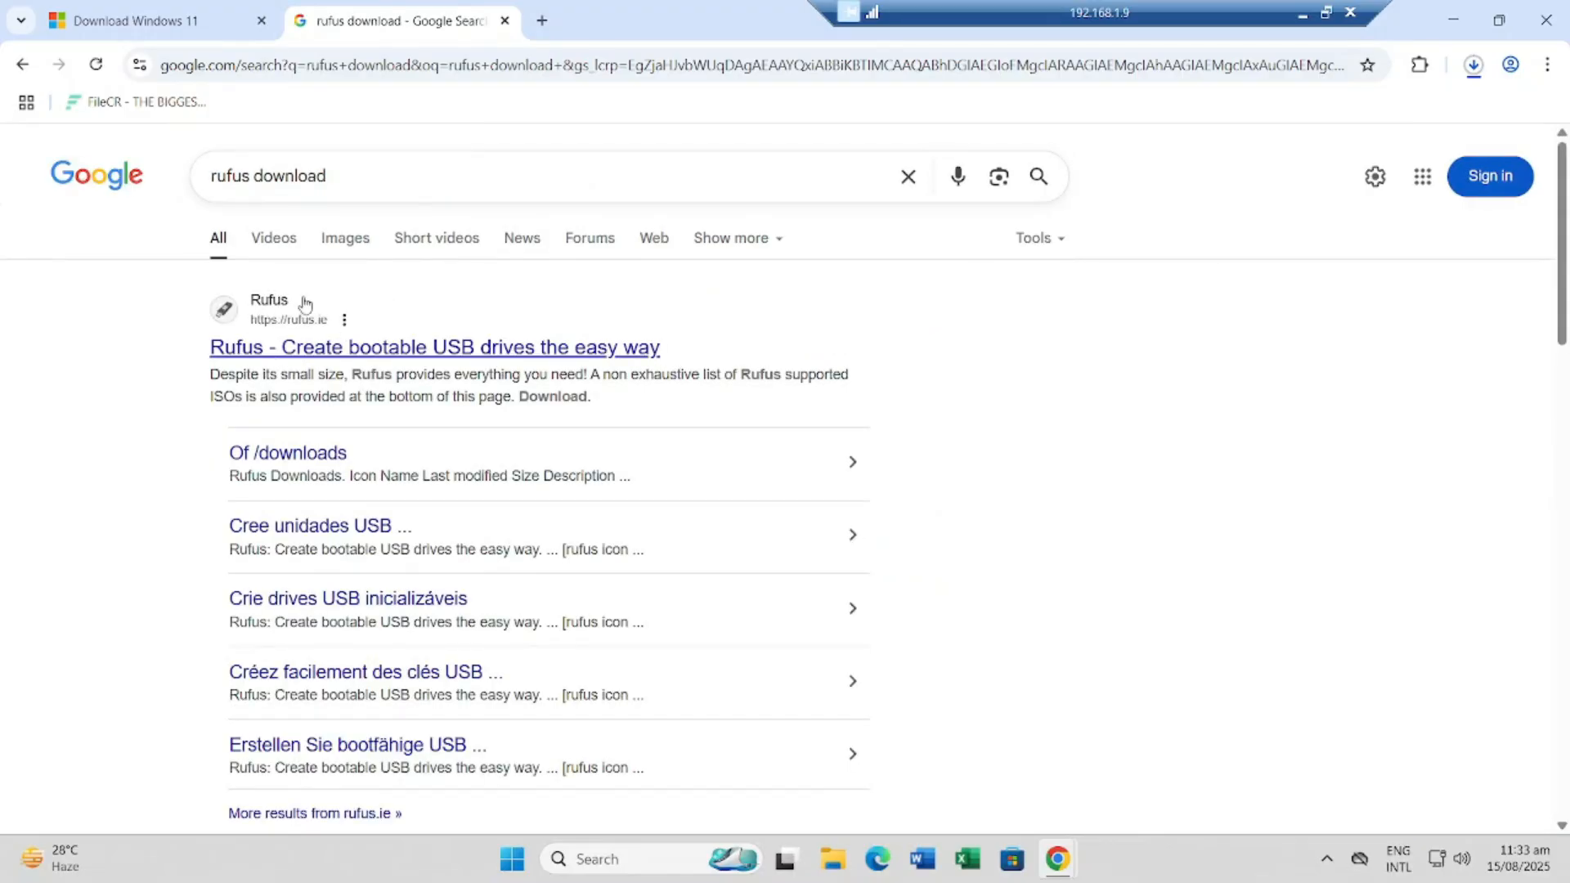
left_click(361, 350)
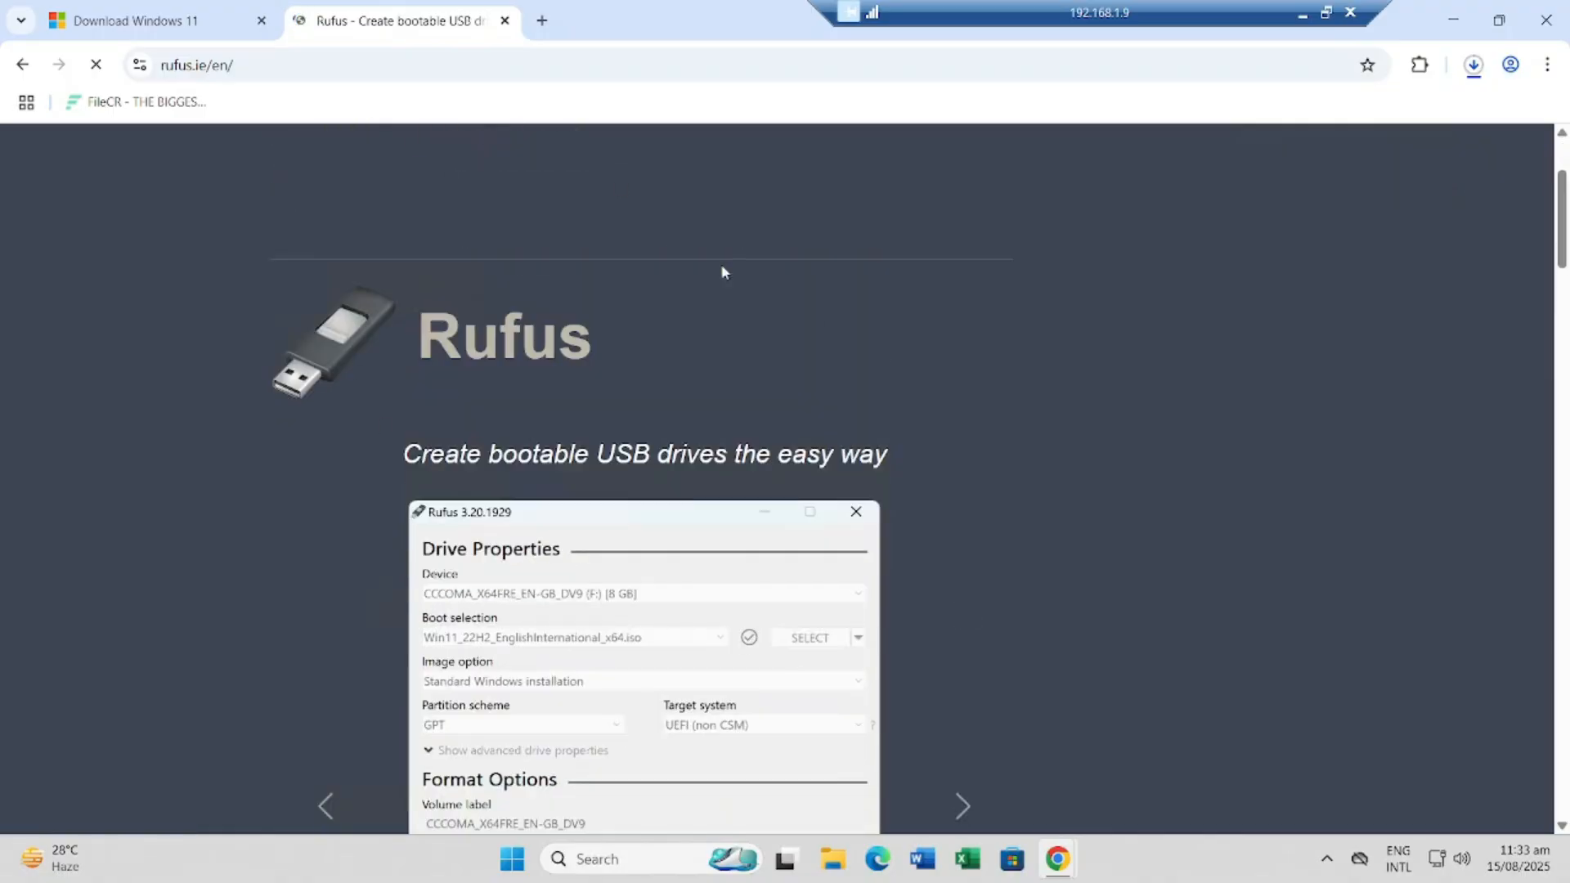
Step: Download the standard x64 rufus-4.9.exe and dismiss the advertisement
scroll(703, 491, "down", 2)
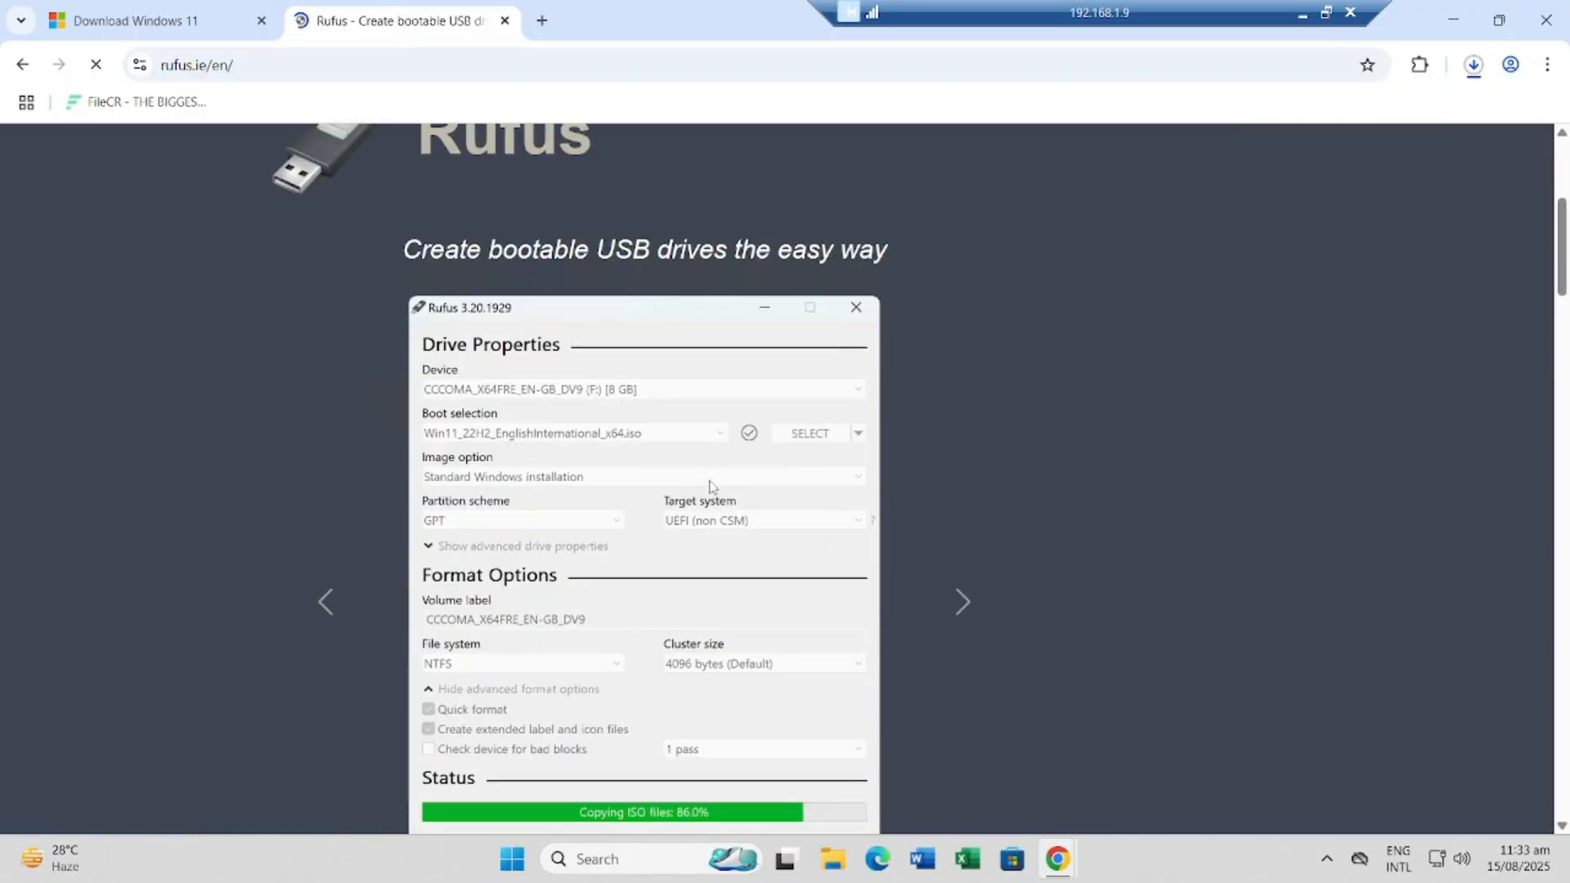
scroll(709, 485, "down", 8)
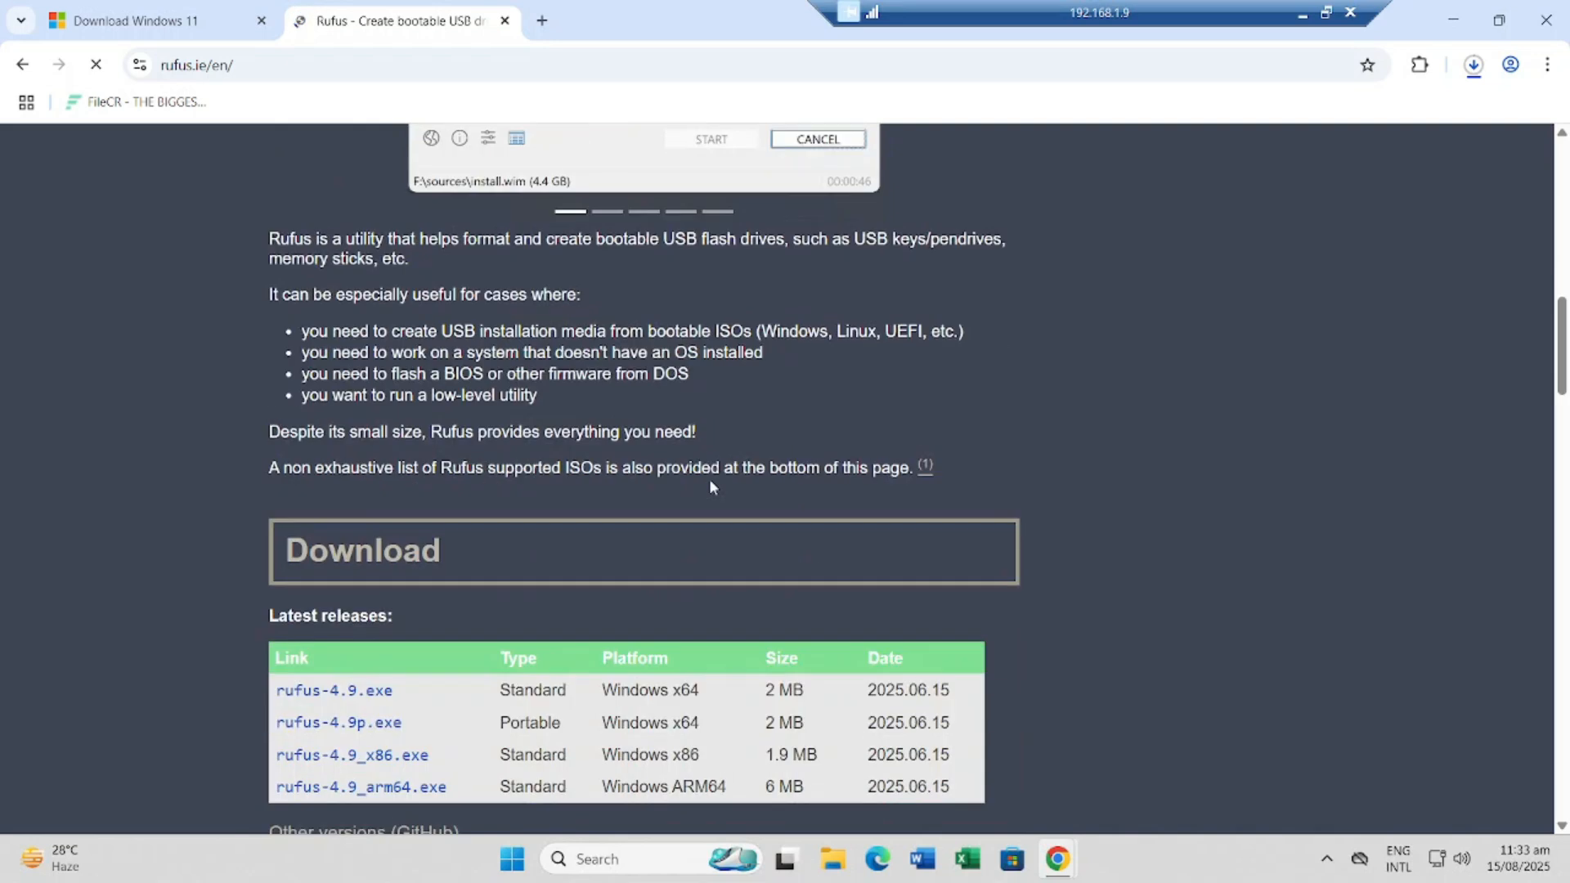
scroll(709, 485, "down", 2)
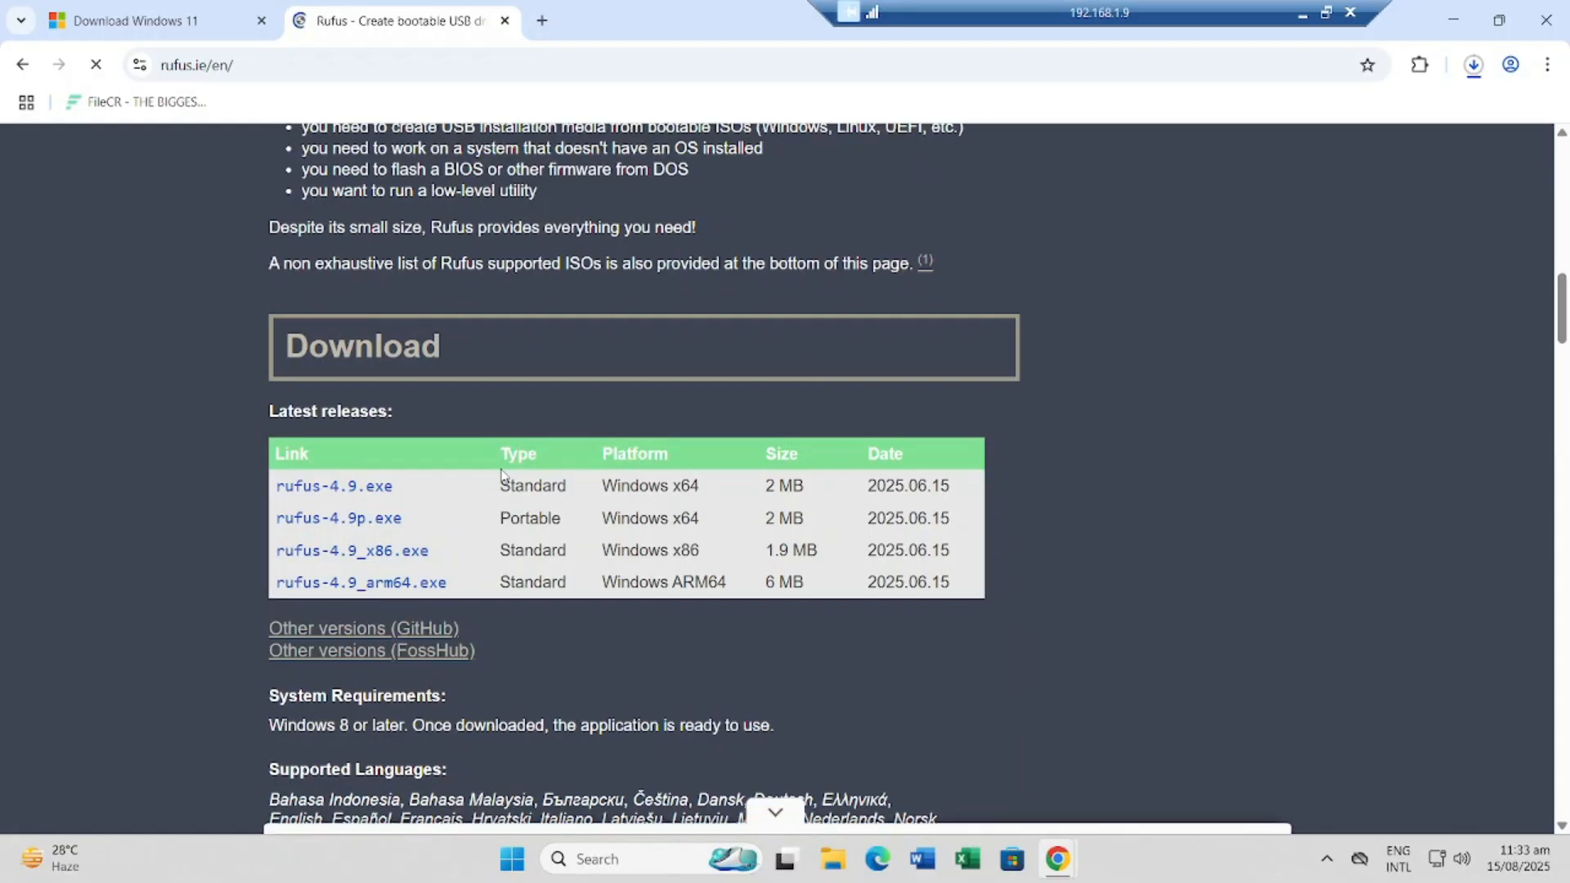
scroll(424, 474, "down", 7)
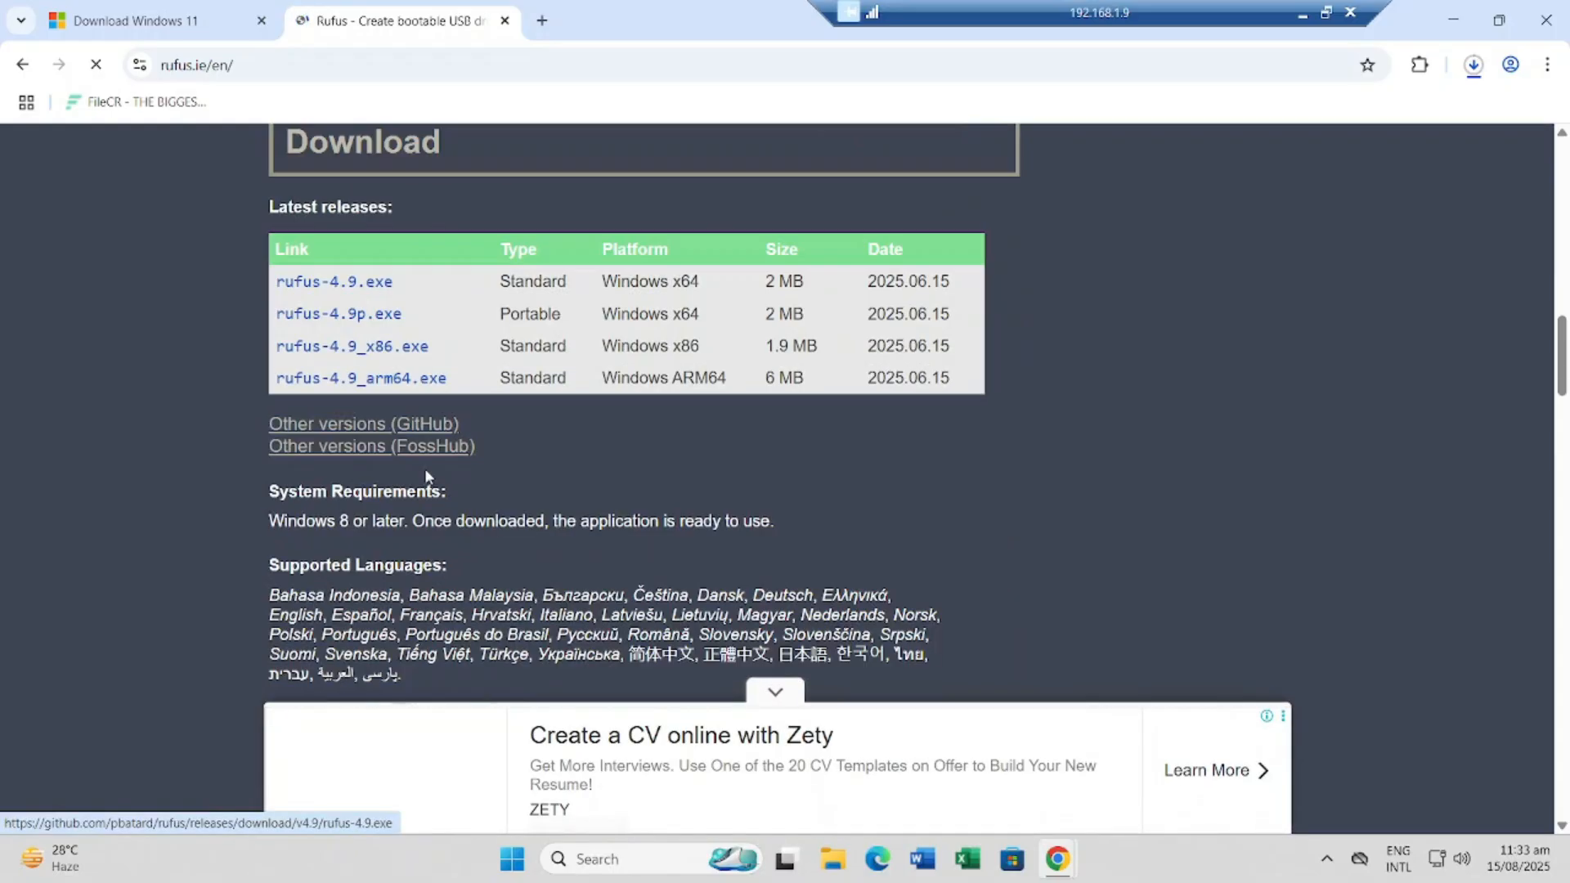
scroll(409, 466, "up", 6)
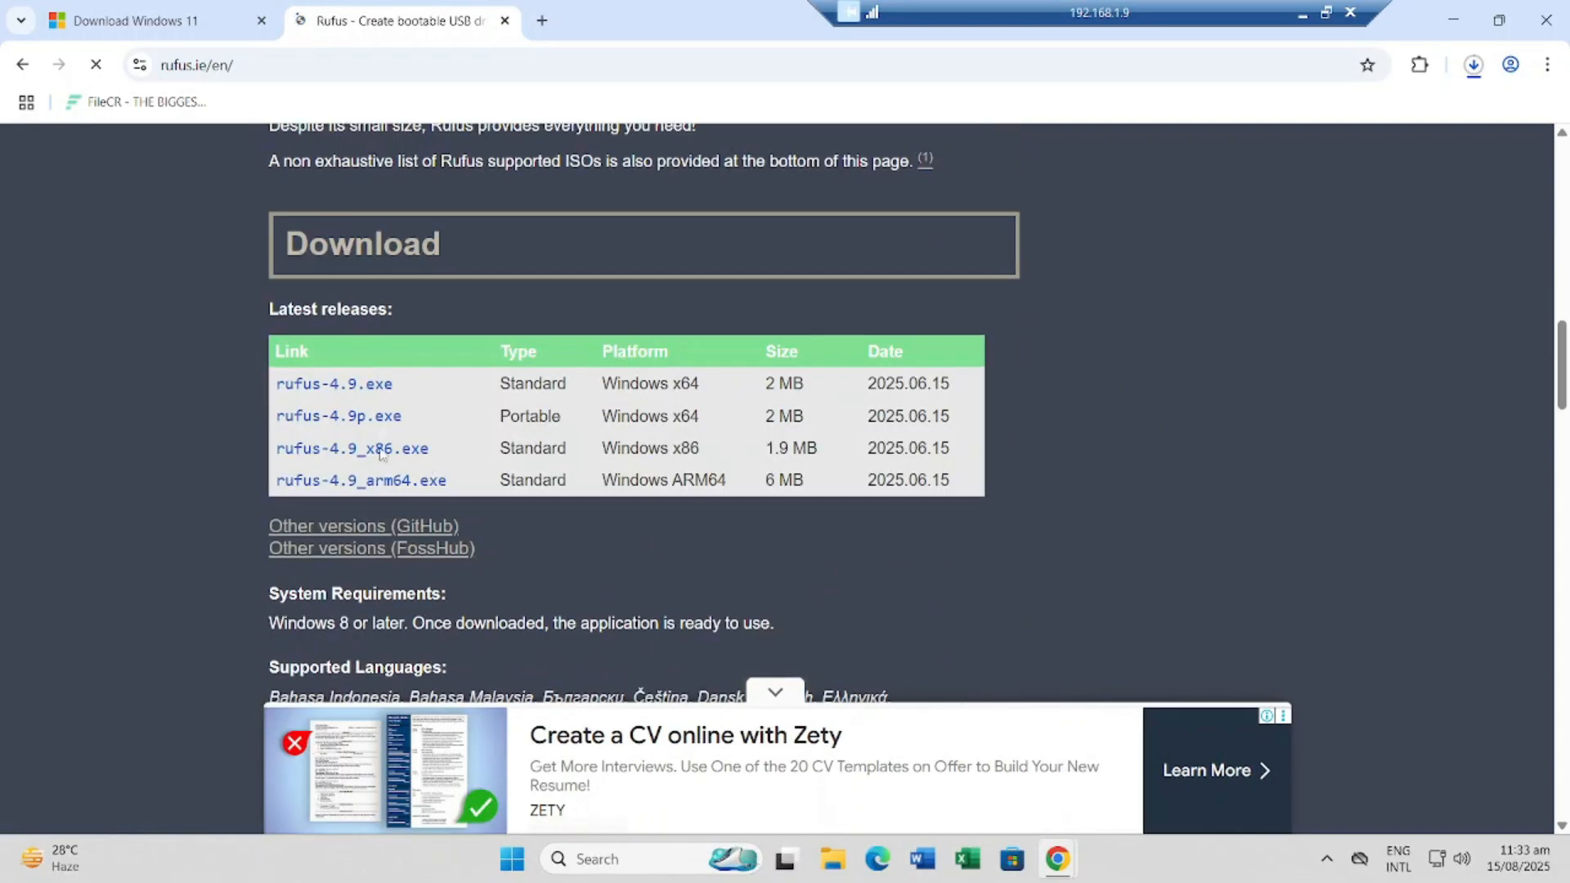
left_click(350, 385)
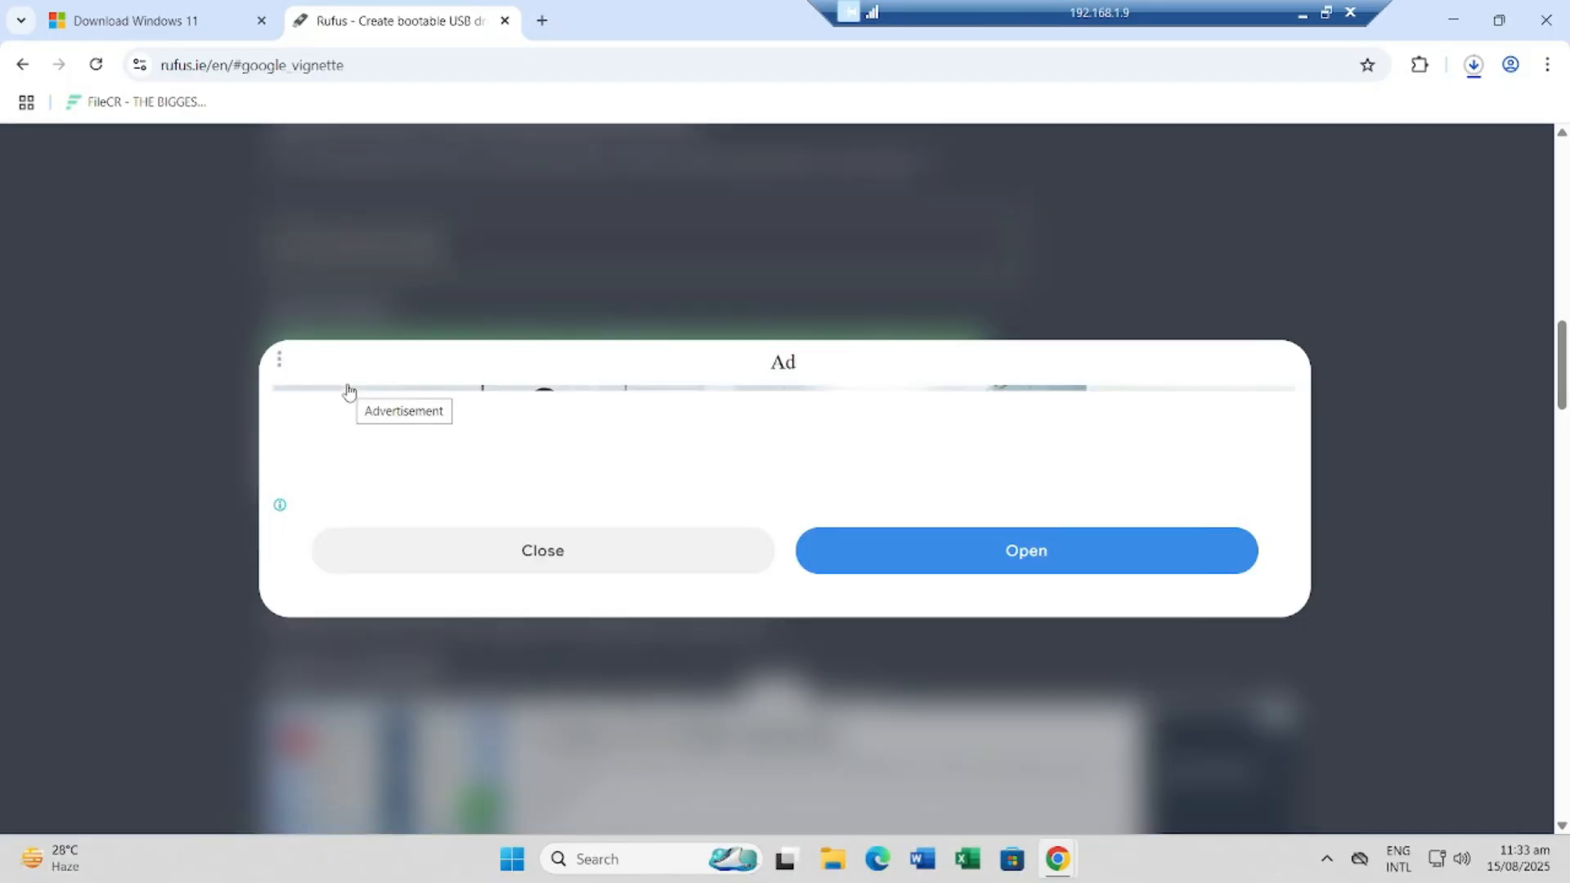
left_click(599, 540)
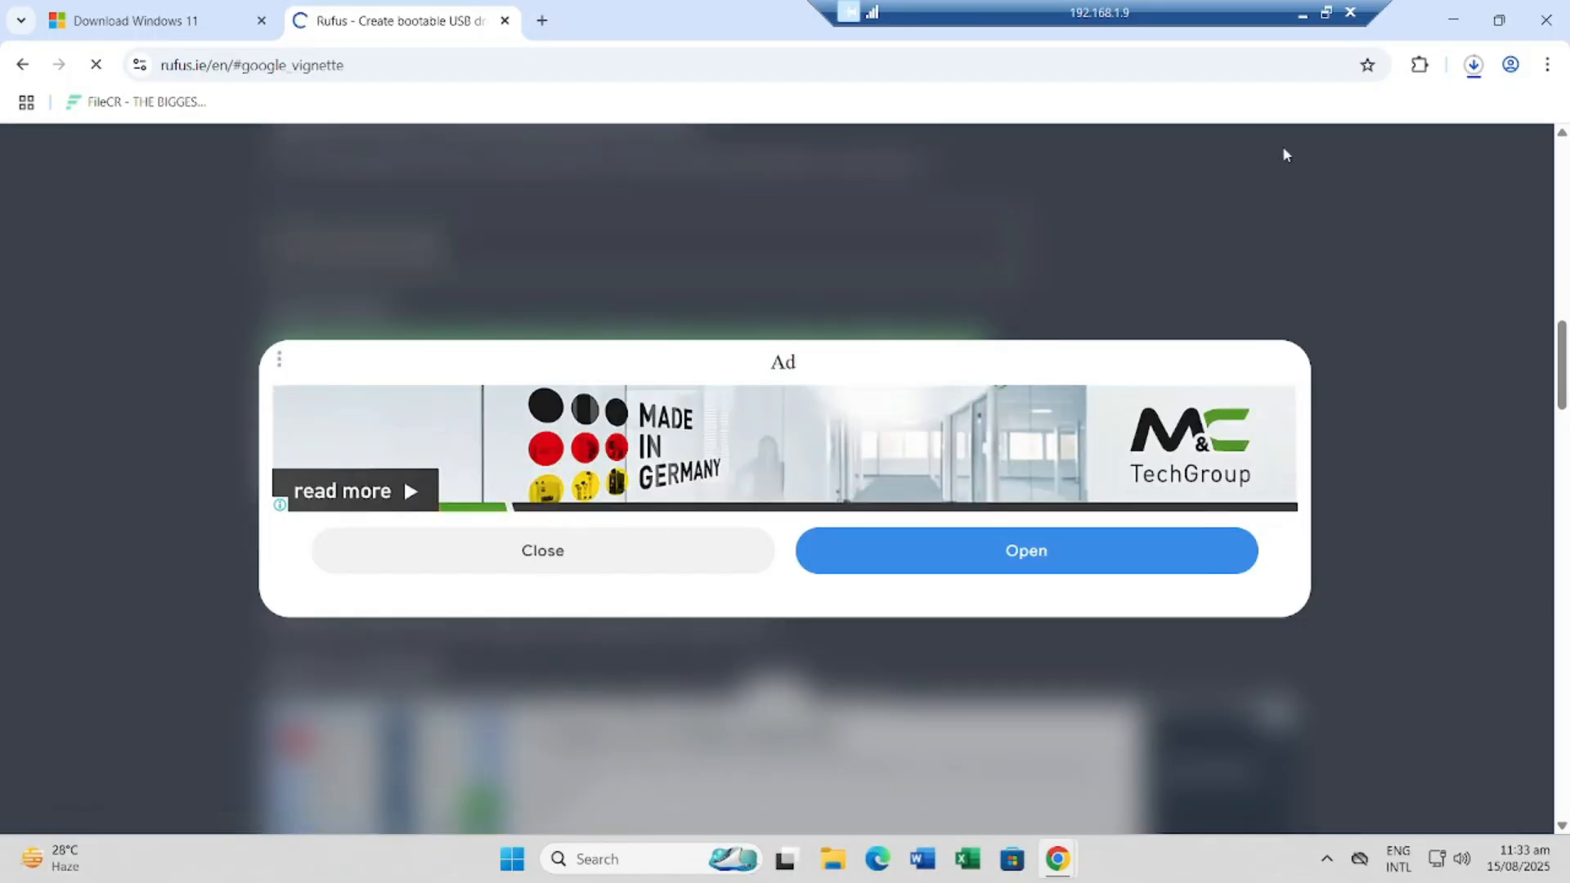
Step: Confirm rufus-4.9.exe finished downloading and show it in its Downloads folder
left_click(1473, 64)
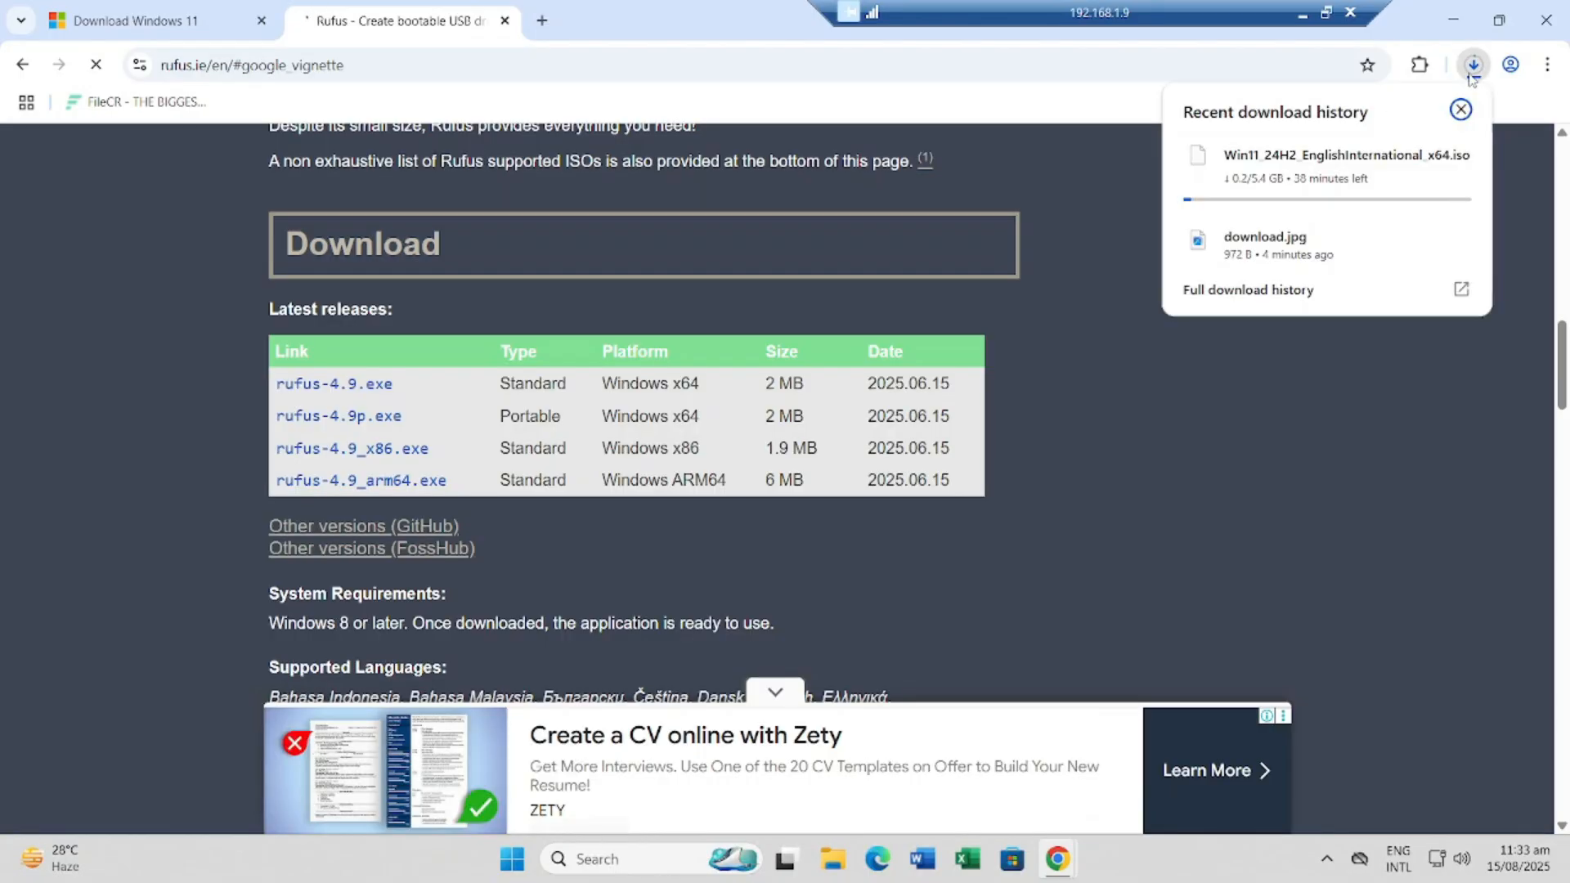
left_click(1205, 354)
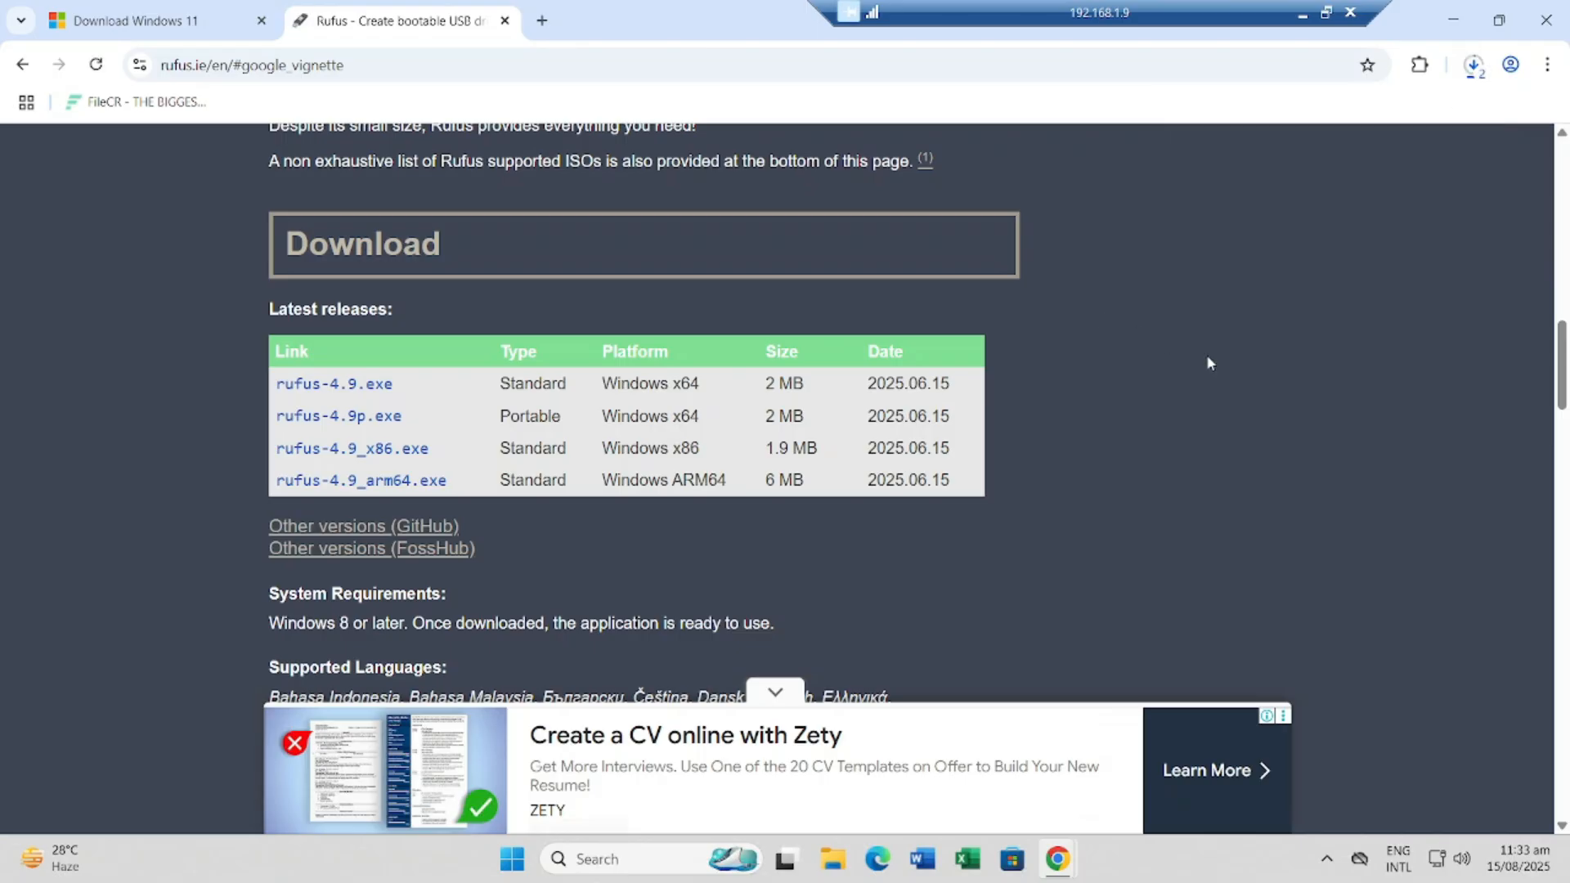
left_click(1474, 65)
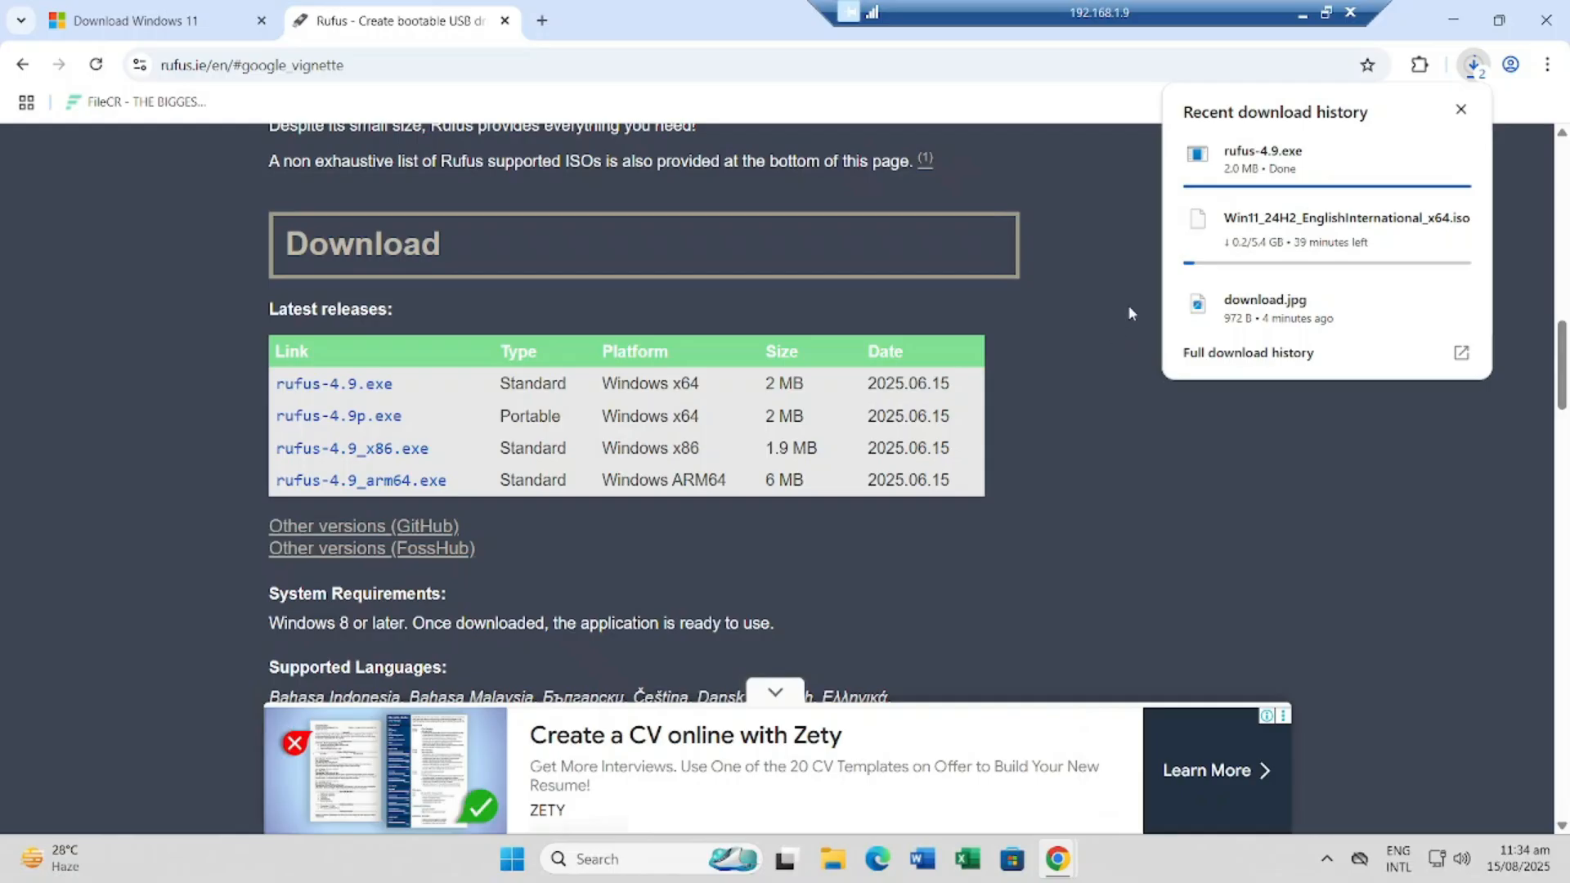
mouse_move(1369, 175)
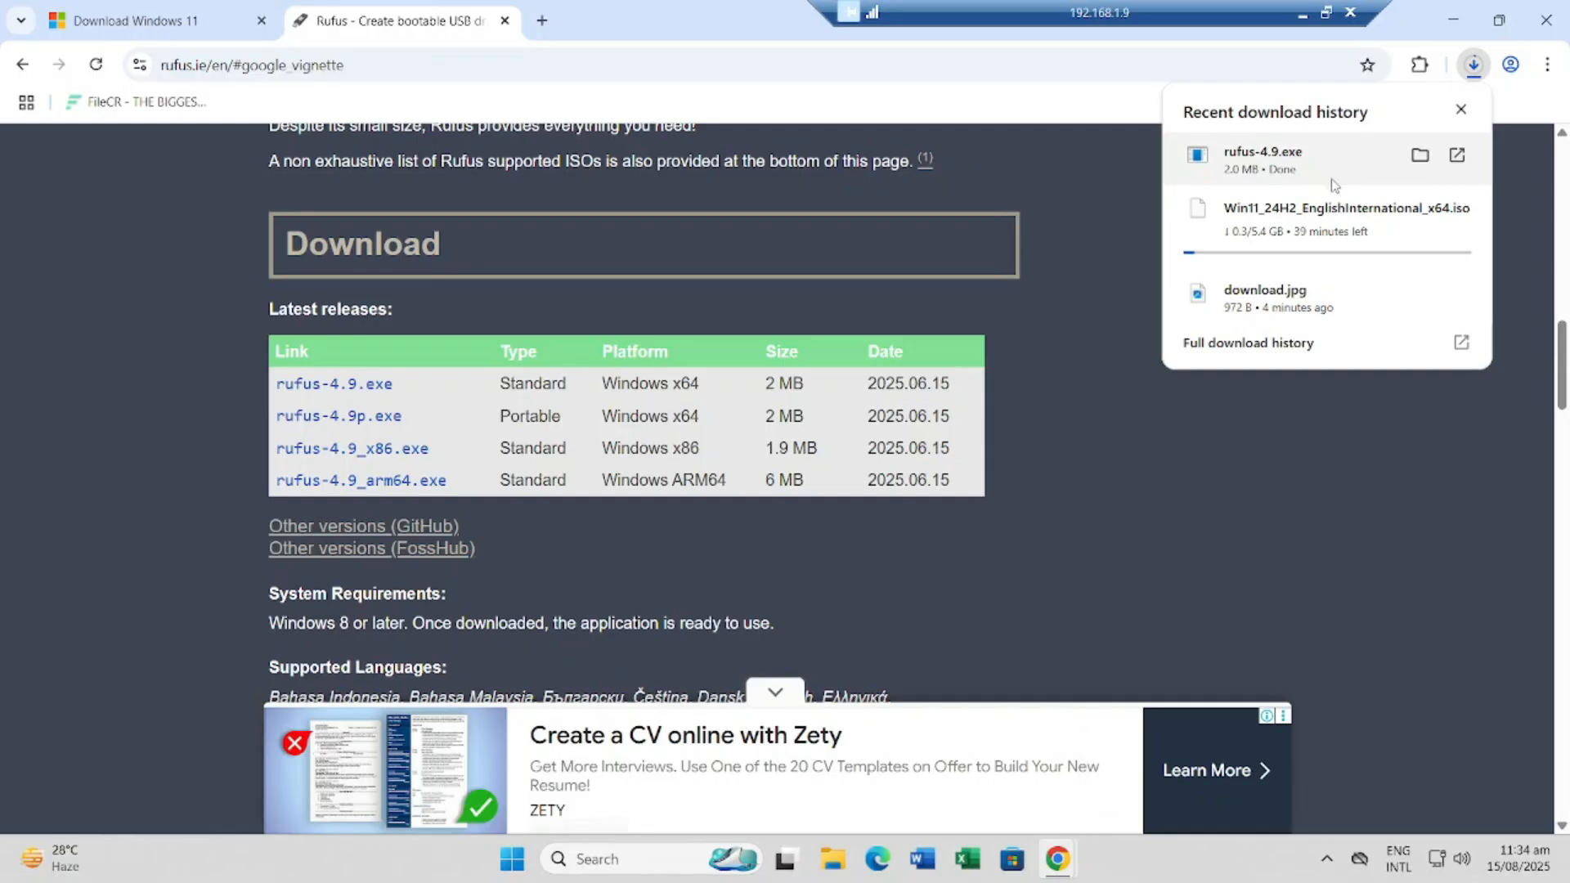
left_click(1420, 155)
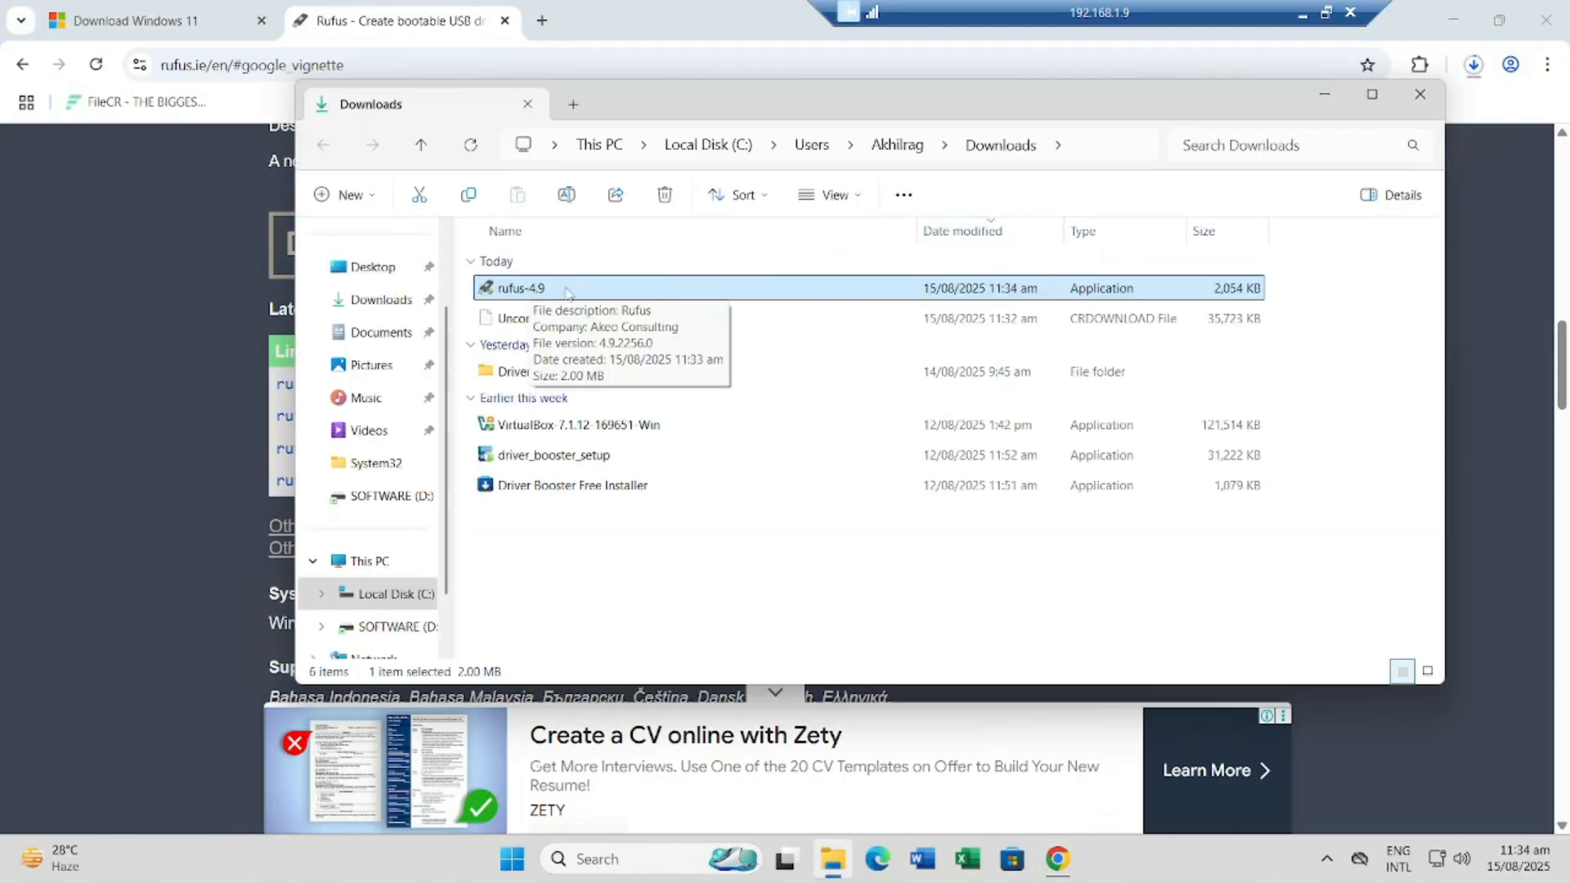
left_click(1418, 96)
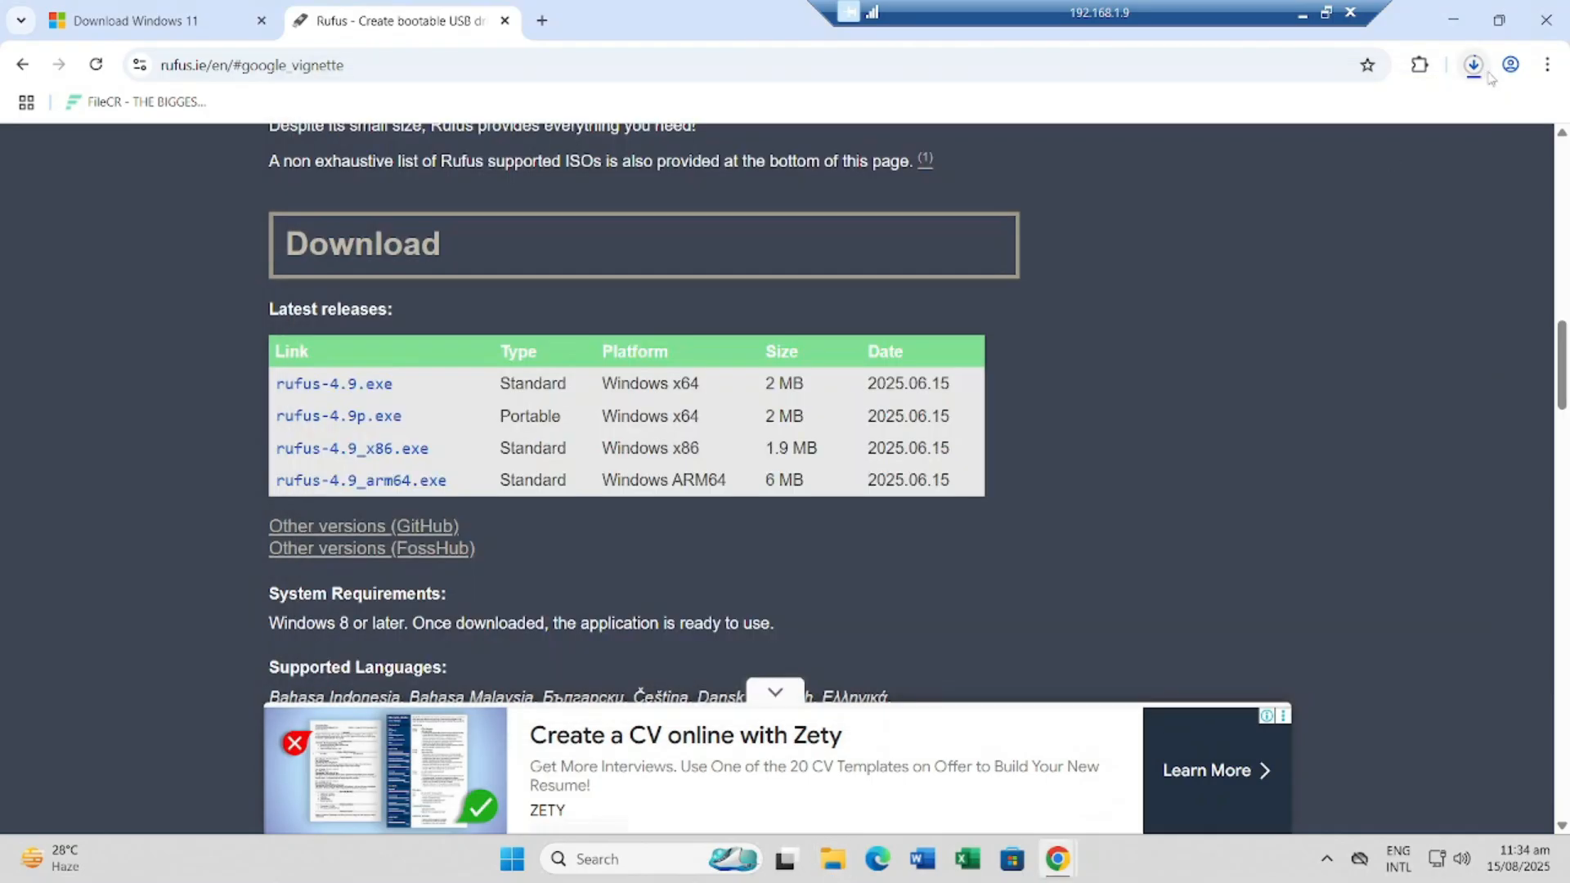
Step: Cancel the unfinished Windows 11 24H2 ISO download from Chrome's download list
left_click(1474, 65)
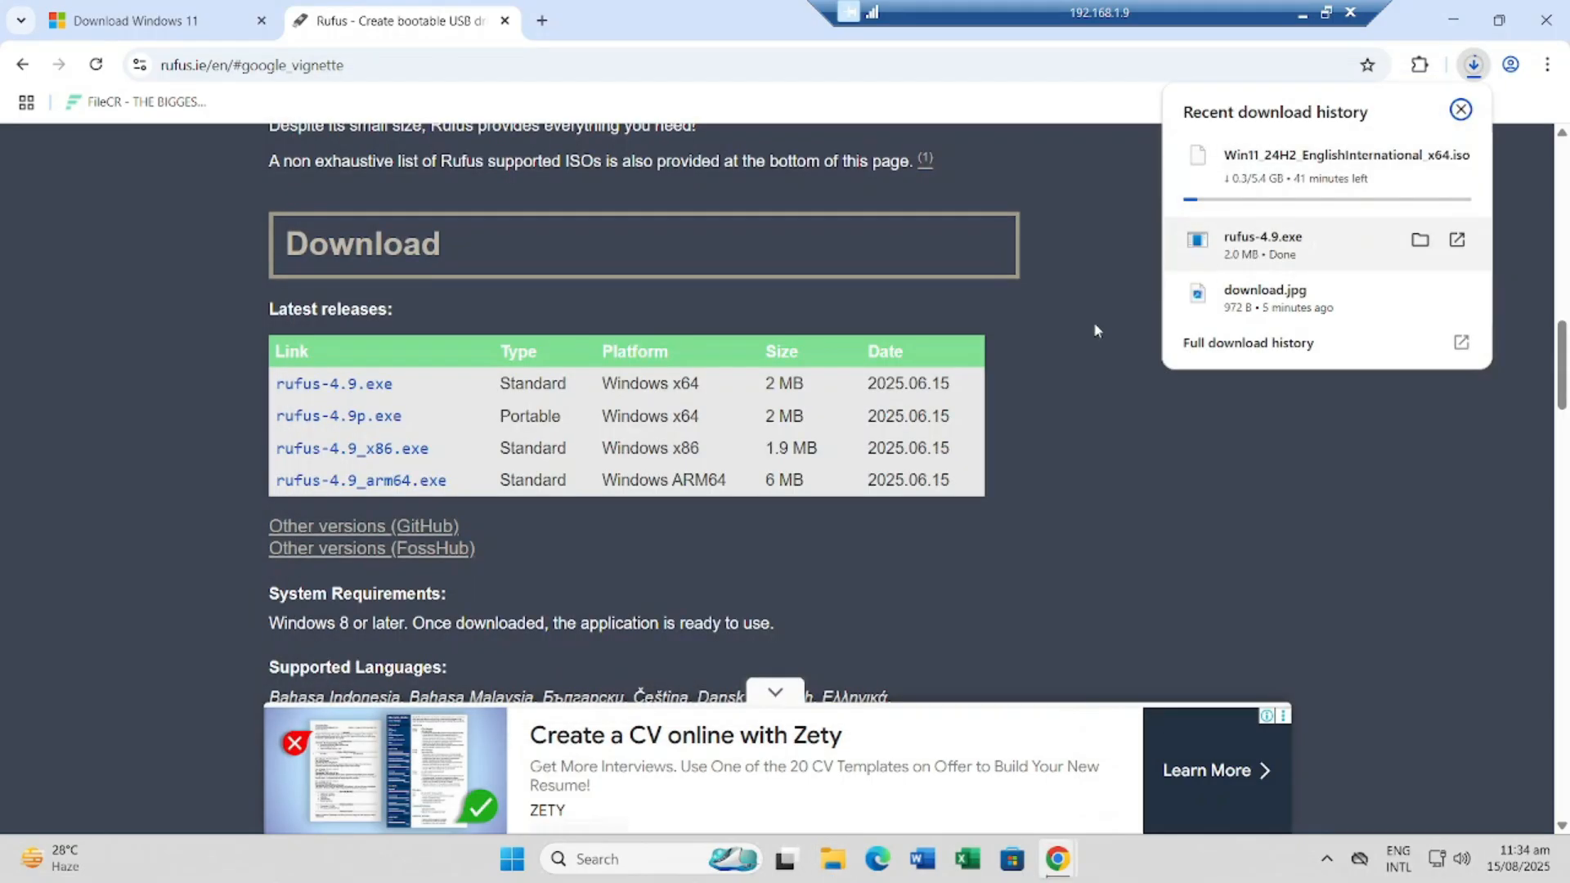
double_click(1034, 23)
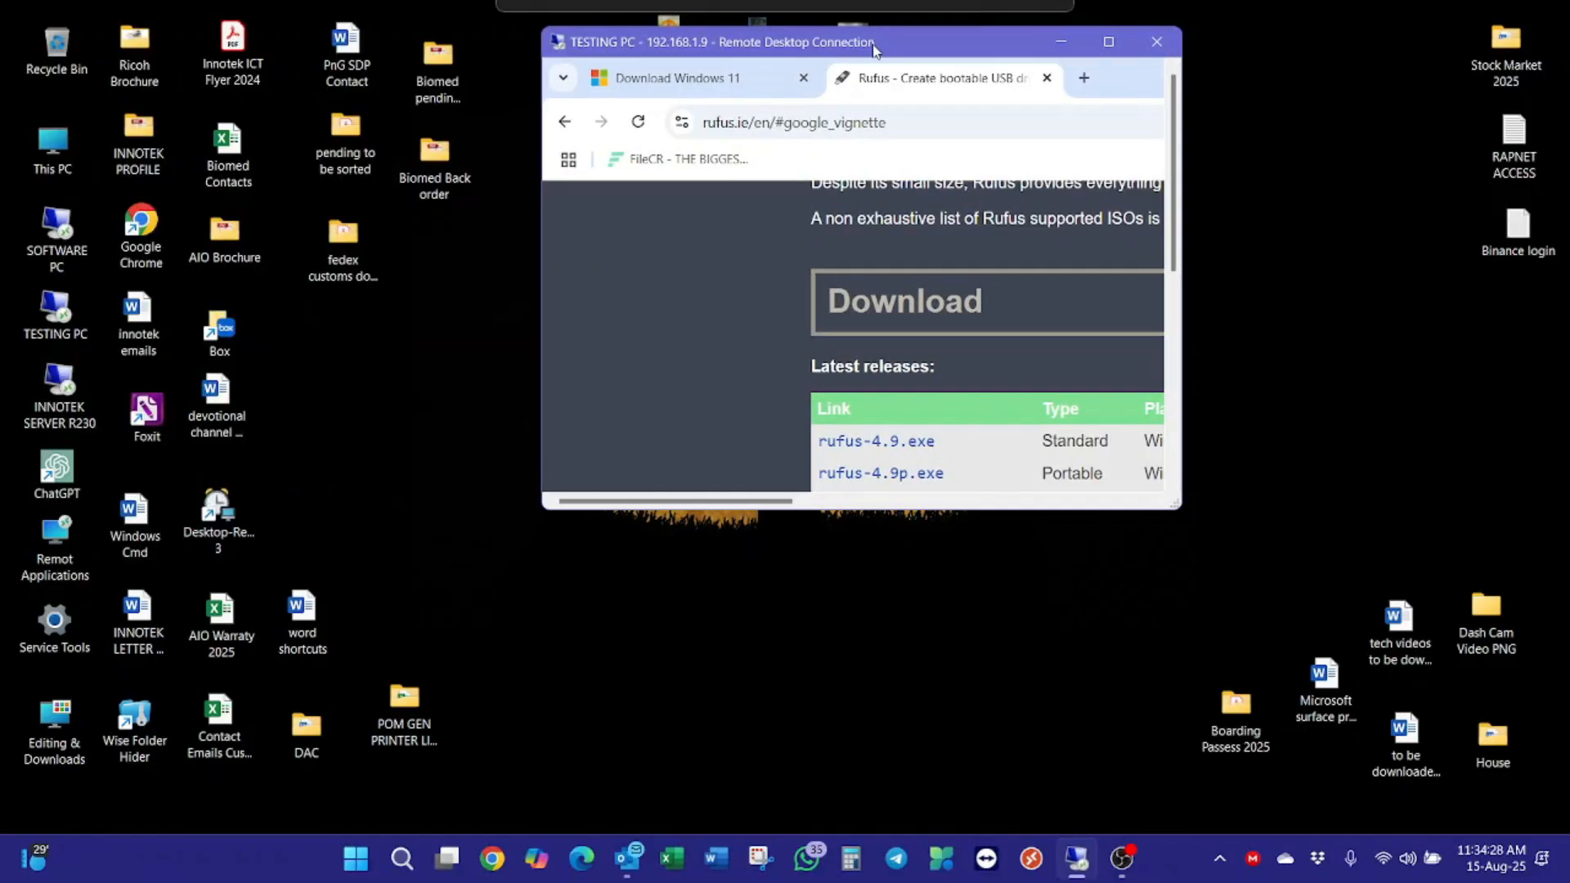
double_click(1062, 32)
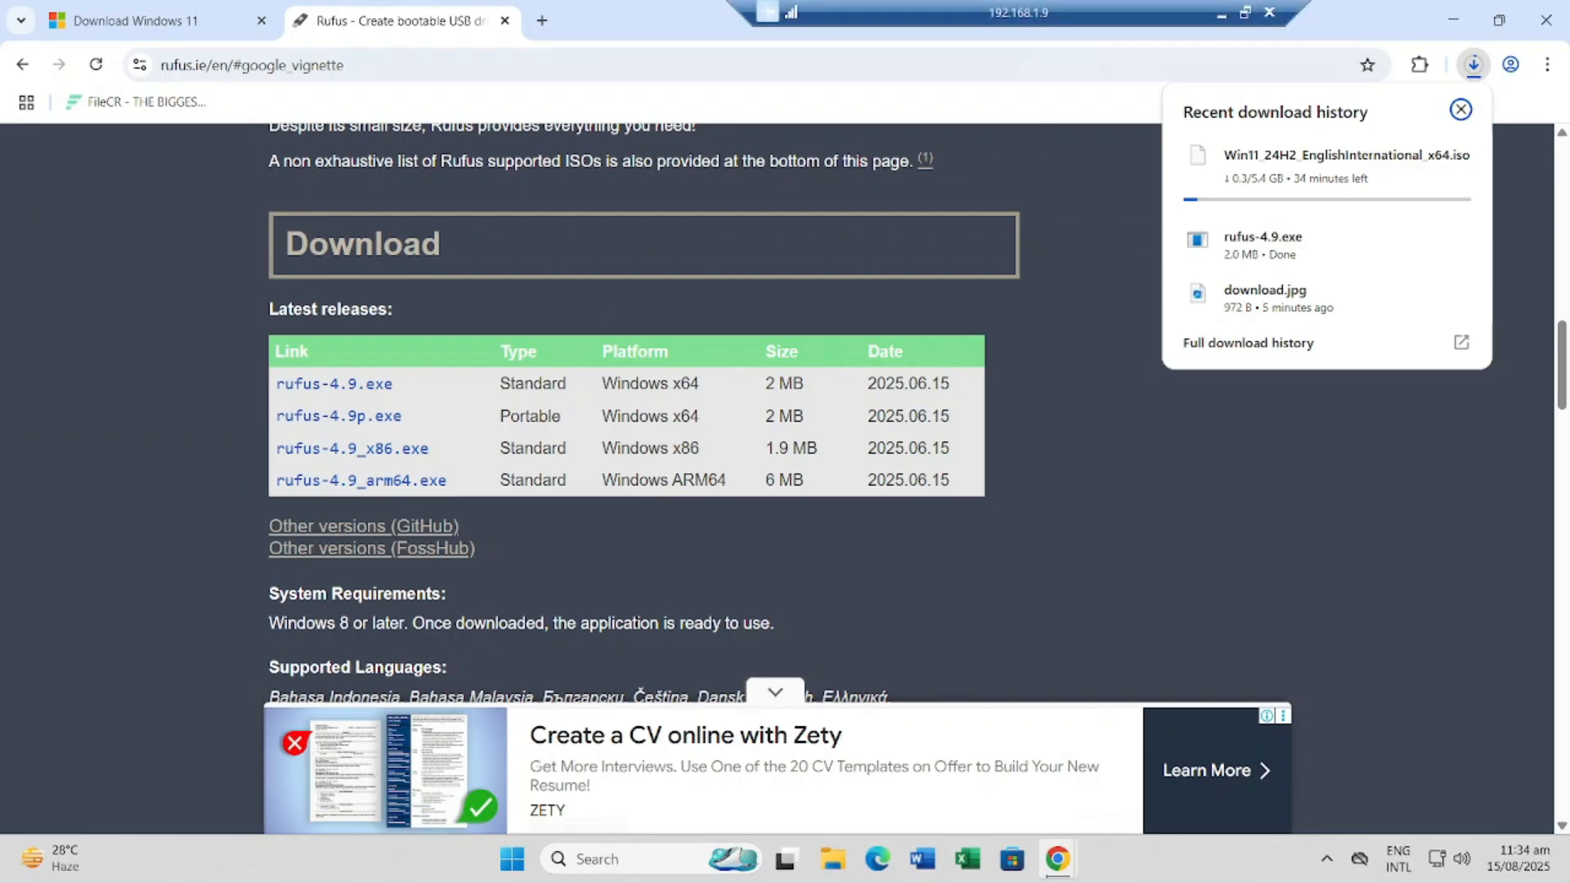
left_click_drag(953, 15, 759, 17)
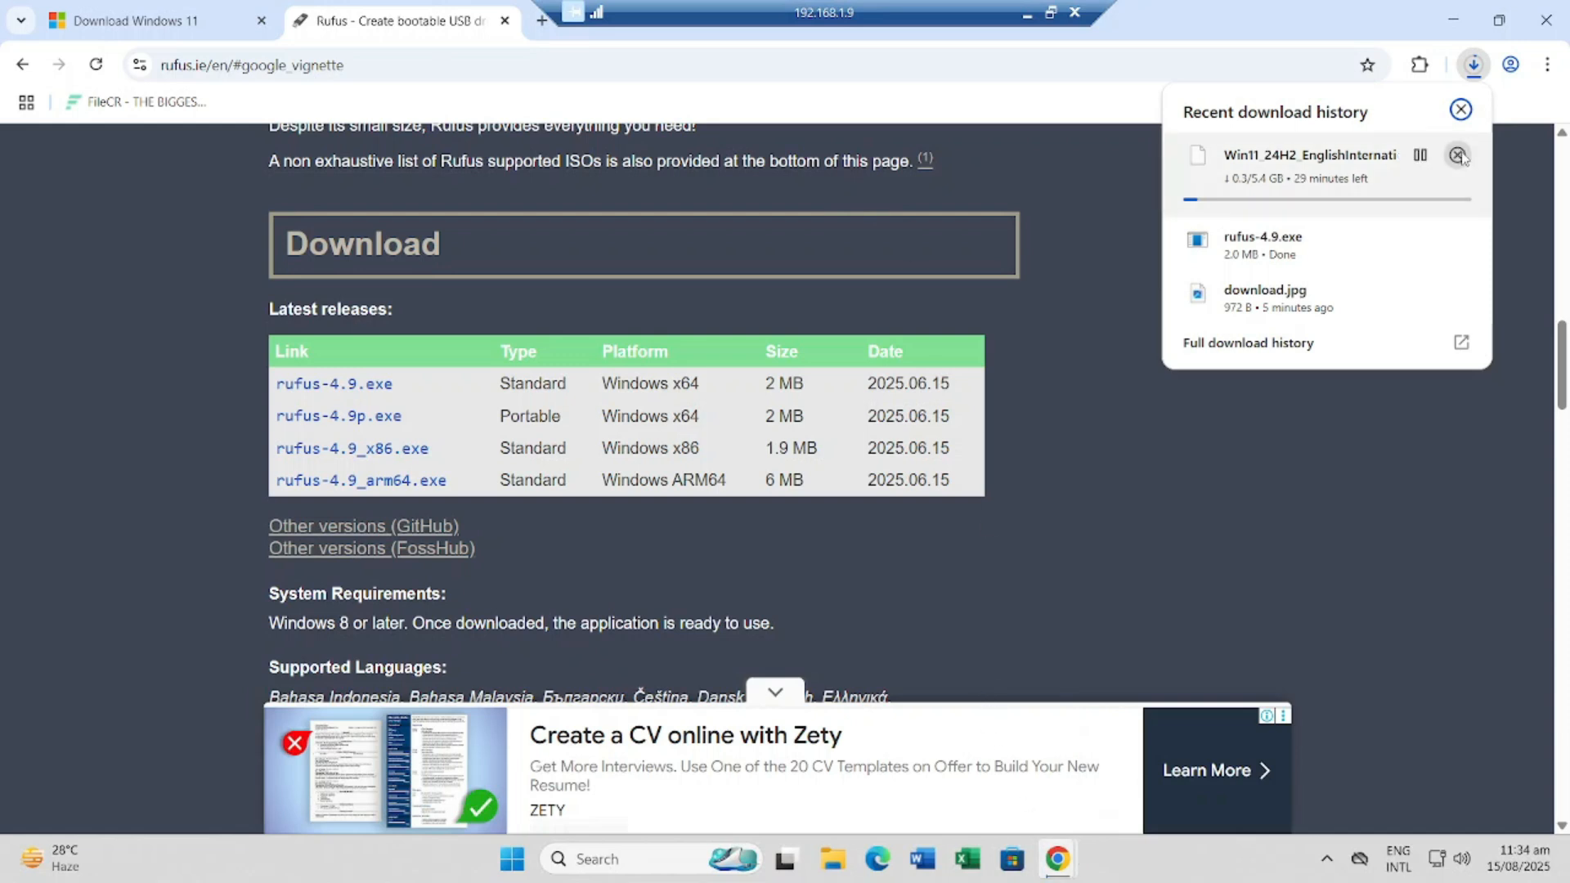
left_click(1457, 156)
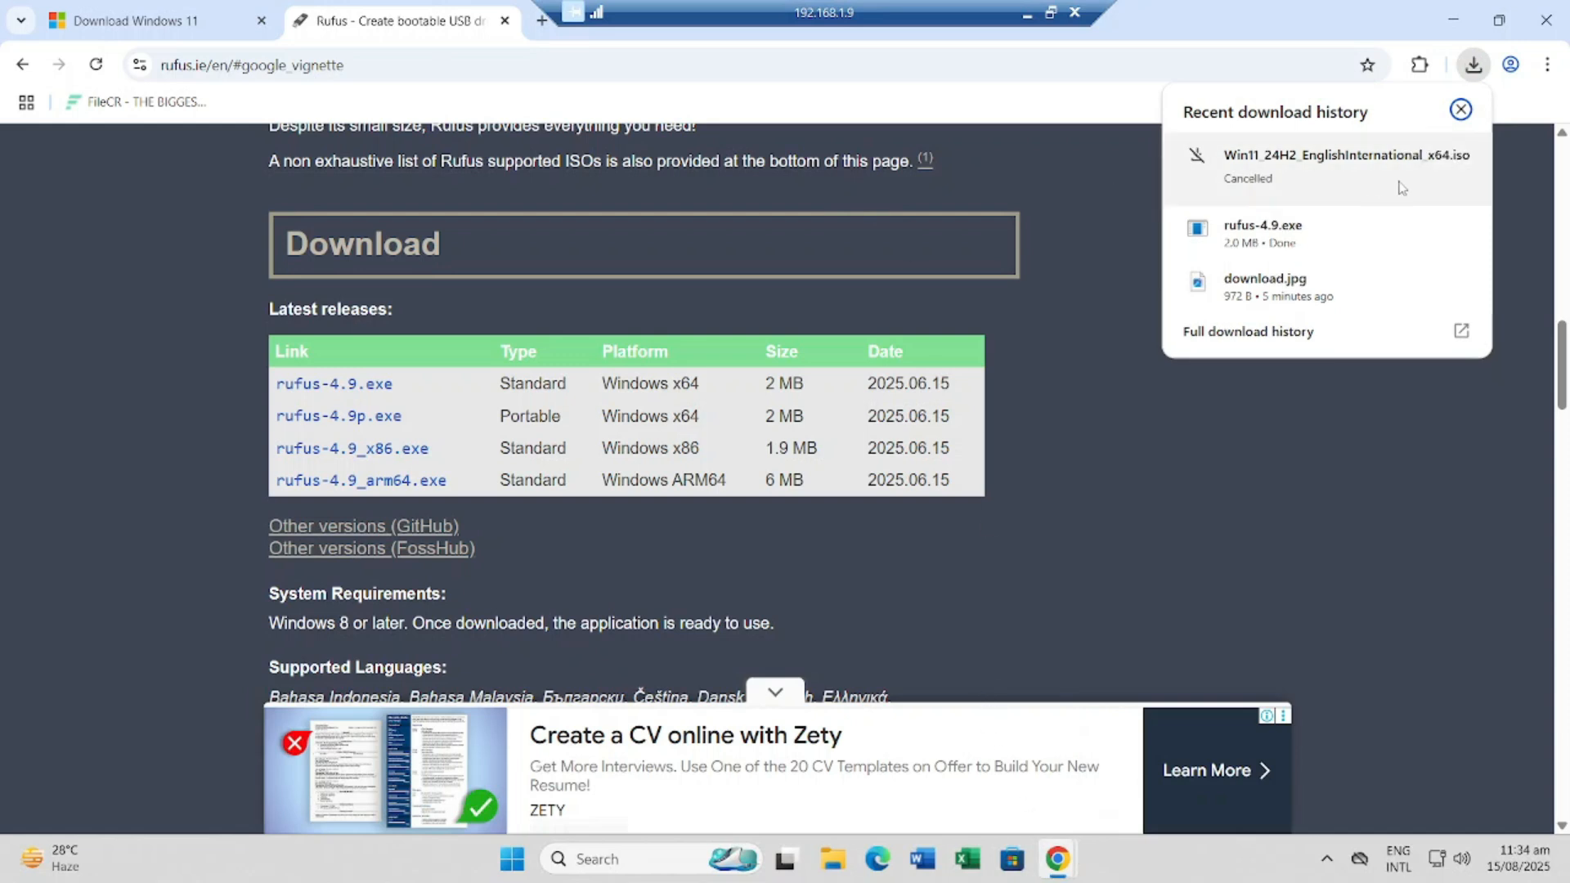
left_click(1461, 110)
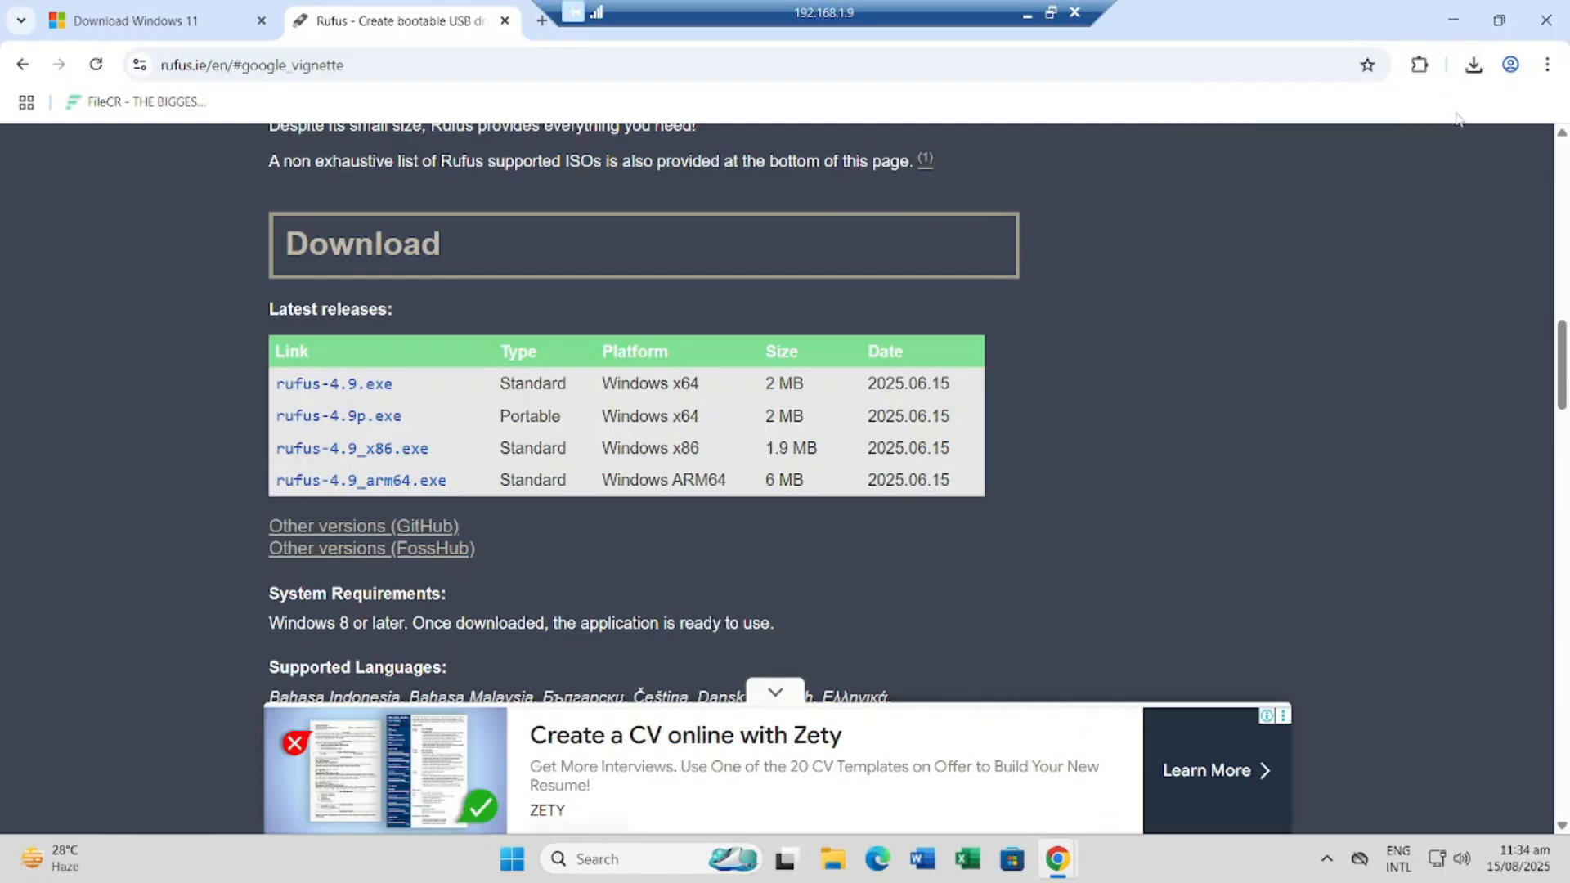
left_click(1474, 64)
Step: Open the USB drive New Volume (E:) to confirm it is empty, then return to the drives
left_click(1418, 156)
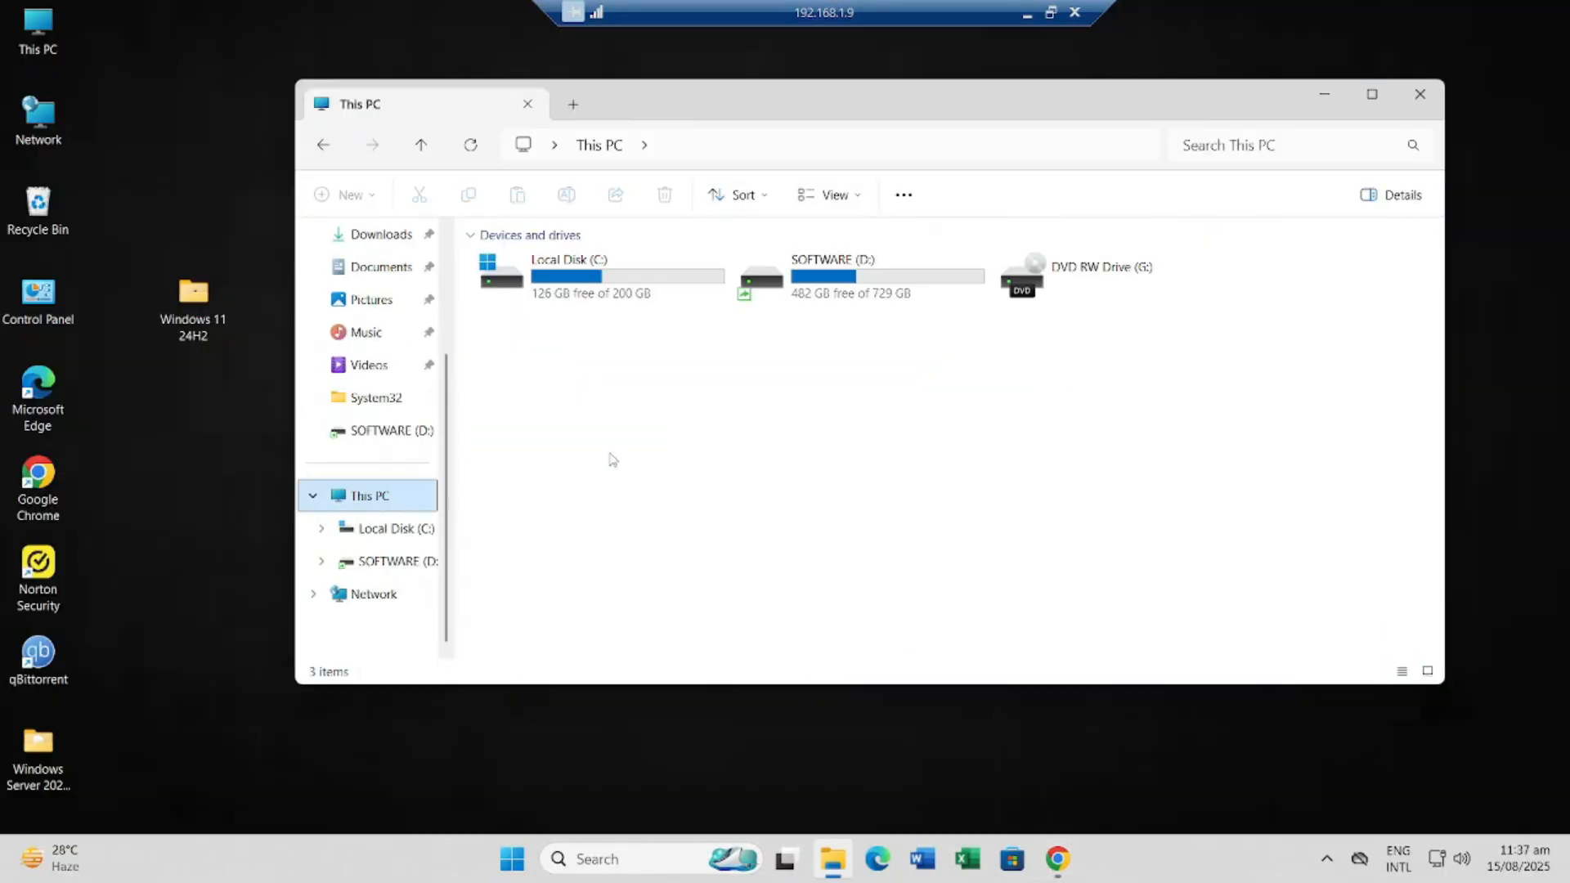
right_click(679, 413)
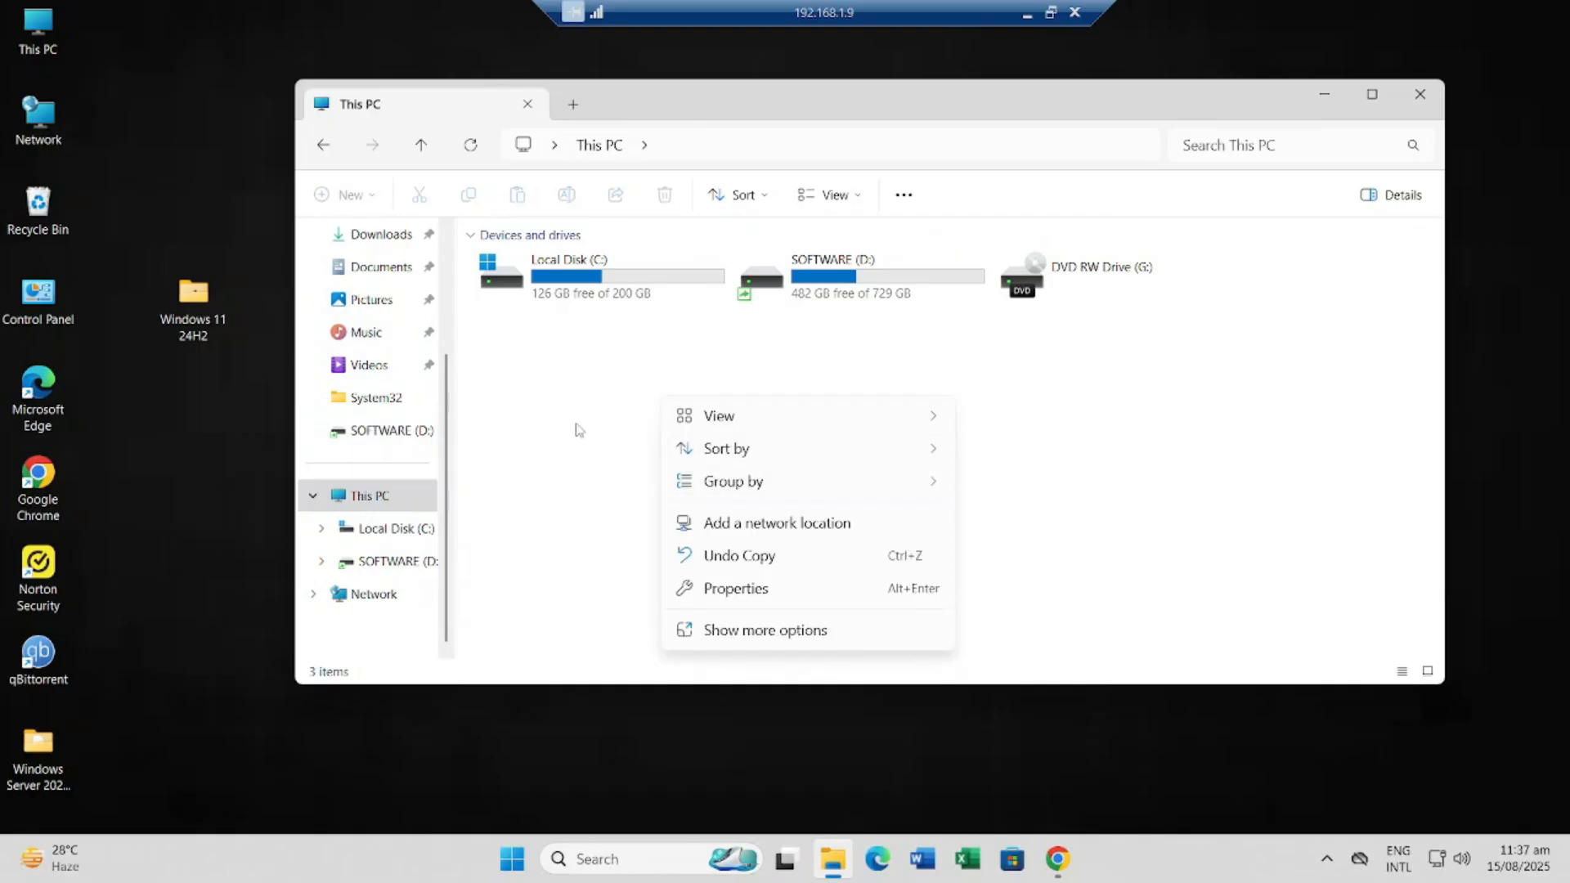
left_click(578, 429)
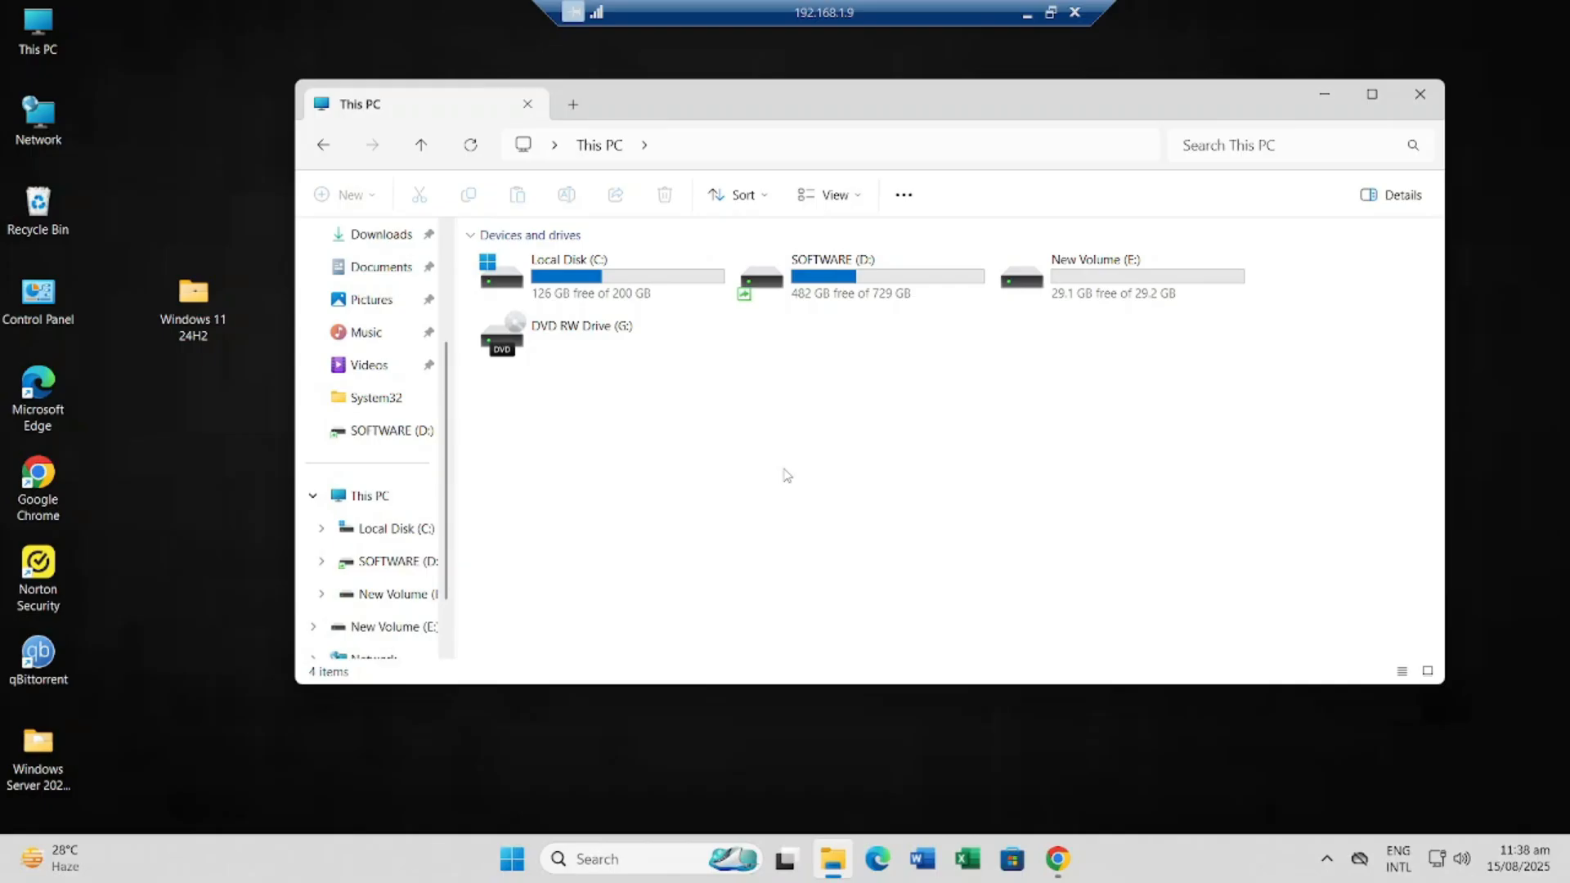
double_click(1091, 293)
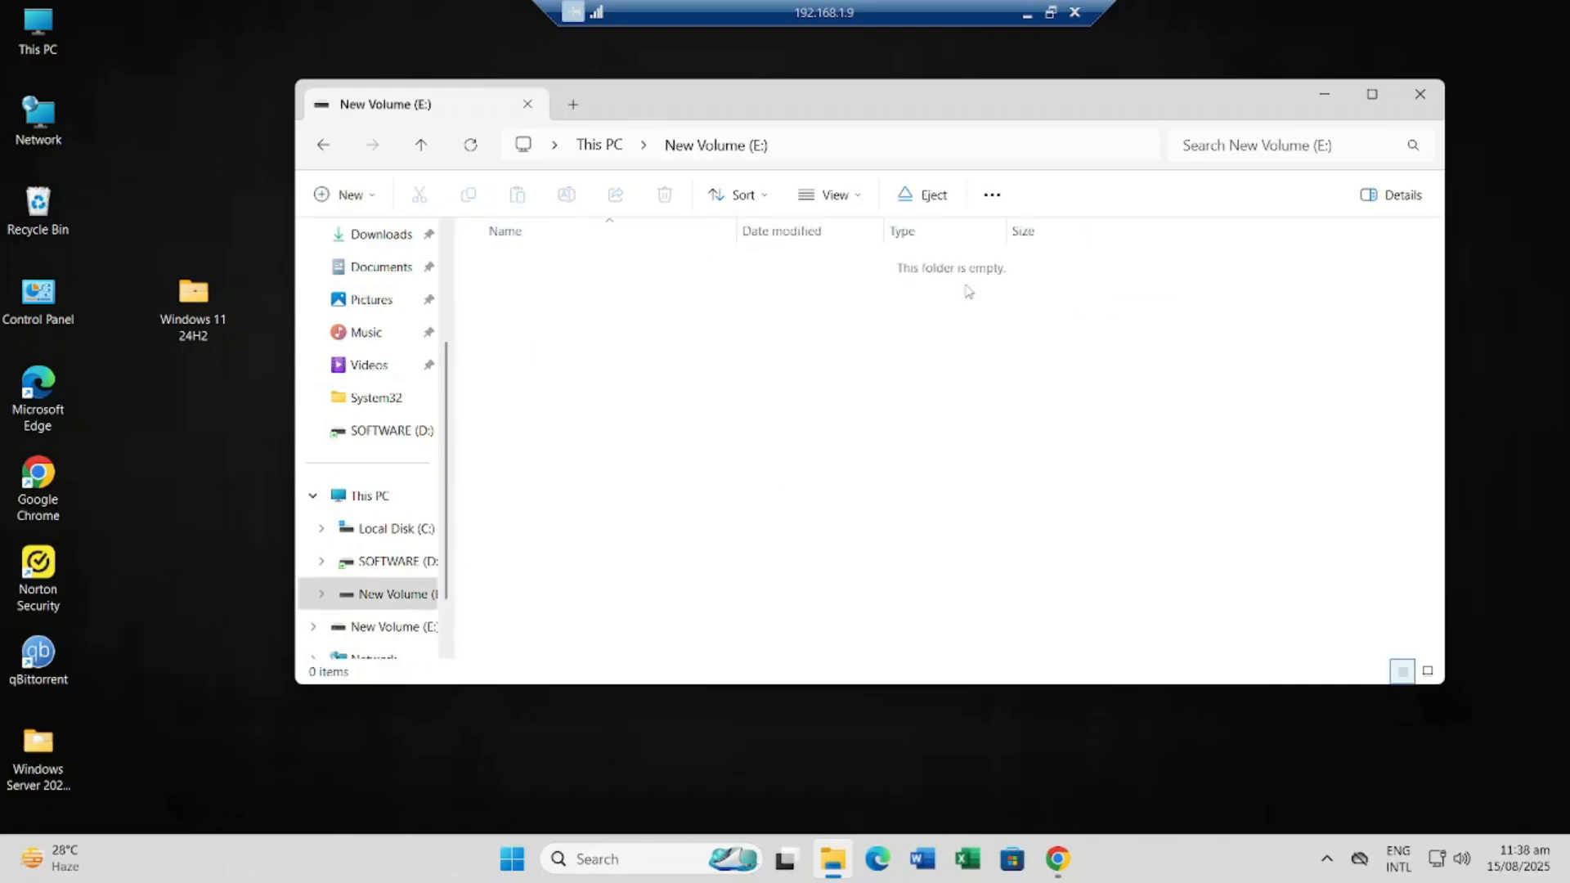
left_click(323, 147)
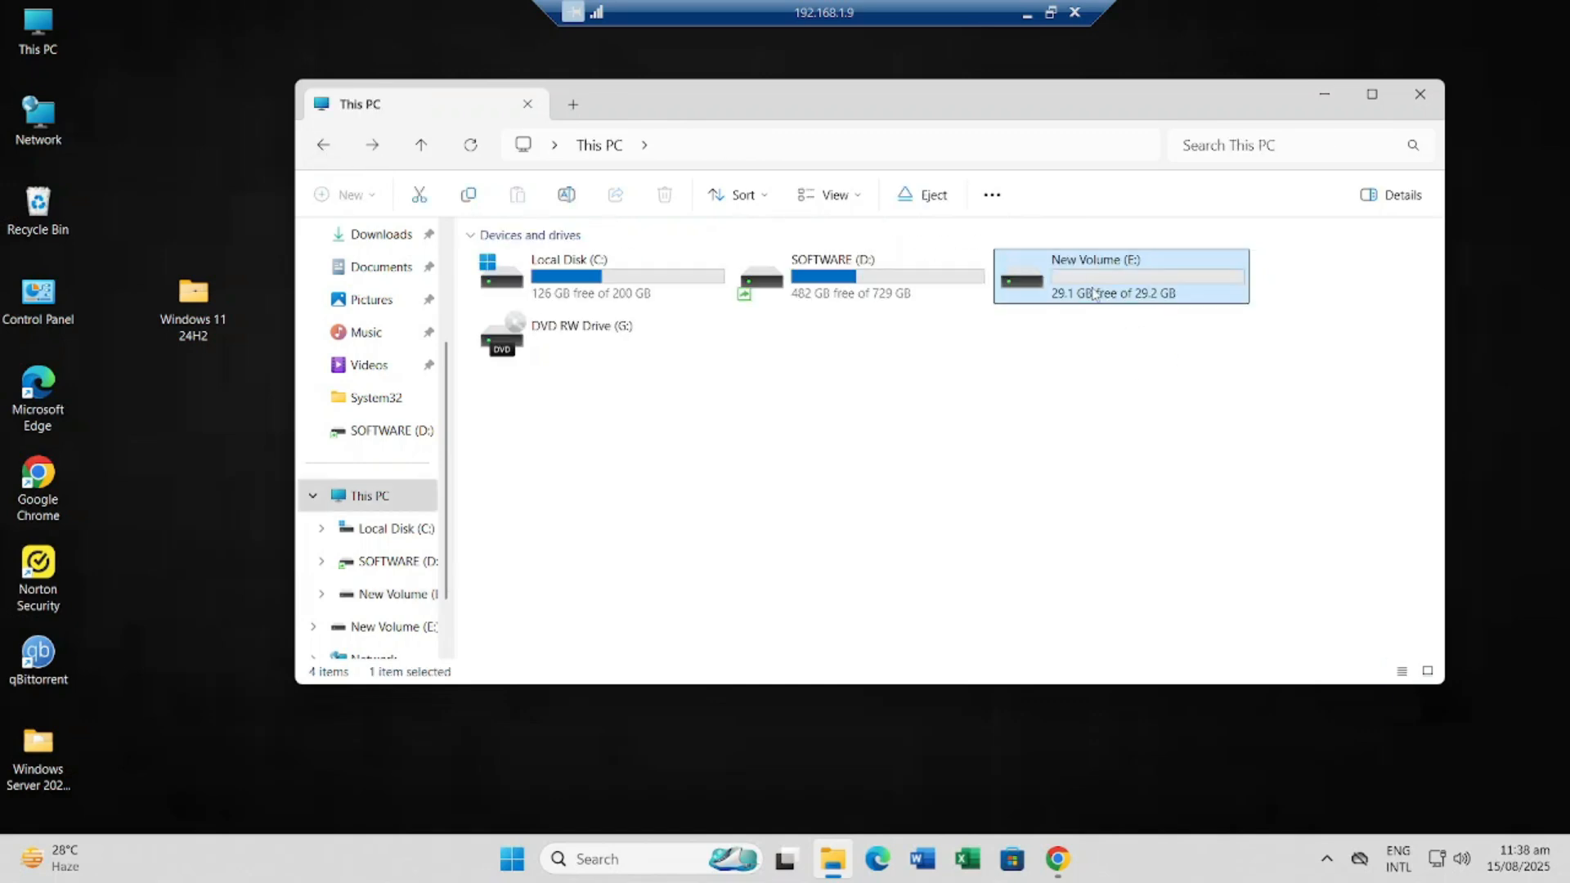
Step: Run rufus-4.9 as administrator from the Windows 11 24H2 folder
double_click(190, 302)
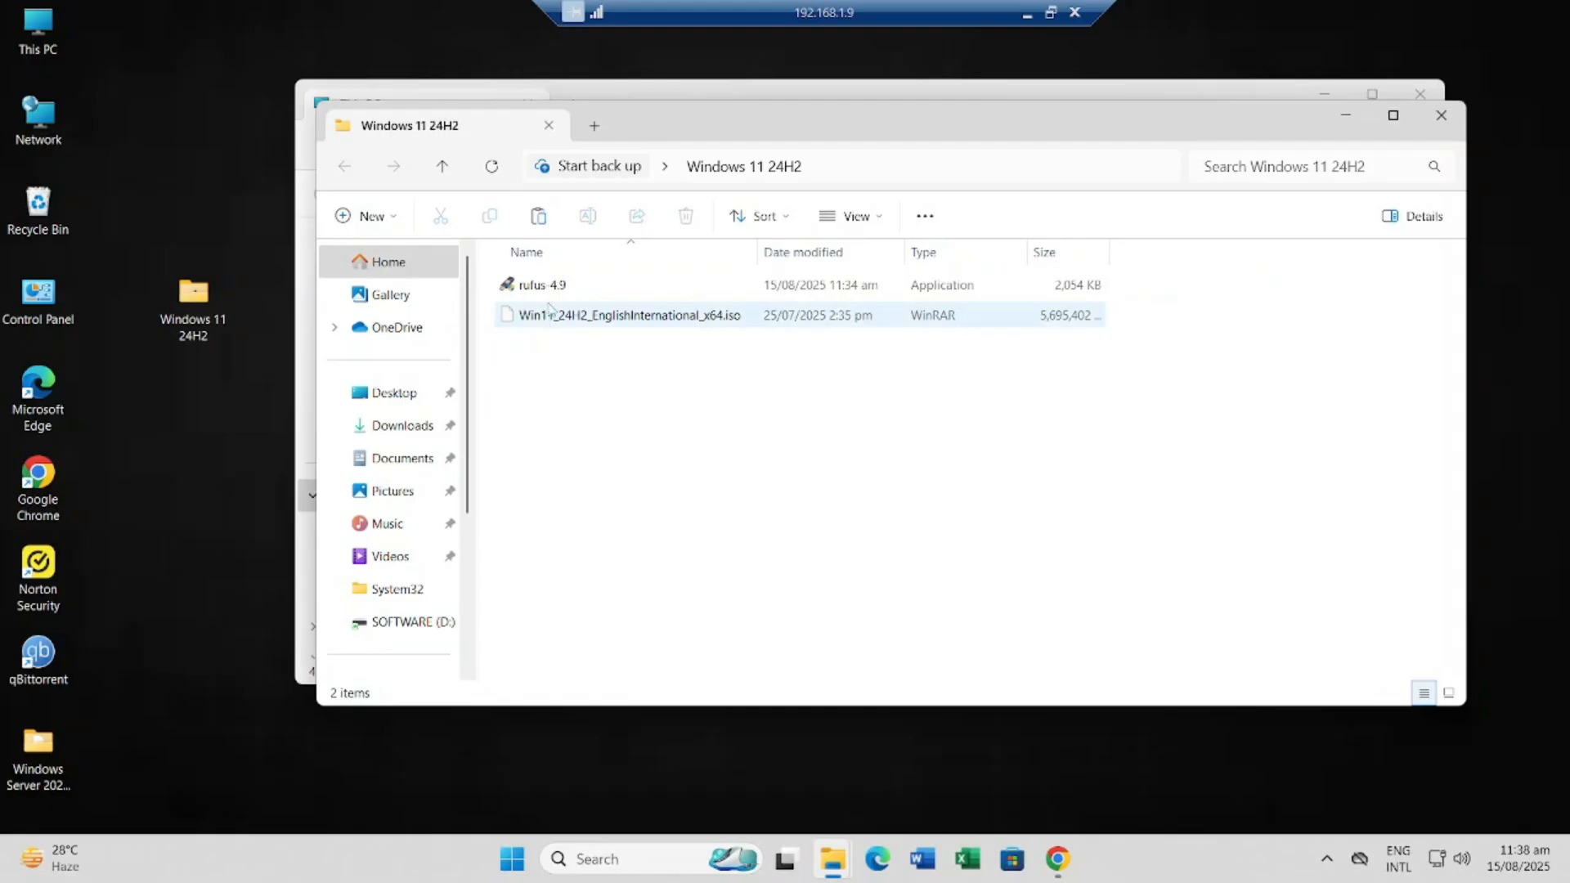
left_click_drag(750, 130, 927, 178)
left_click(713, 334)
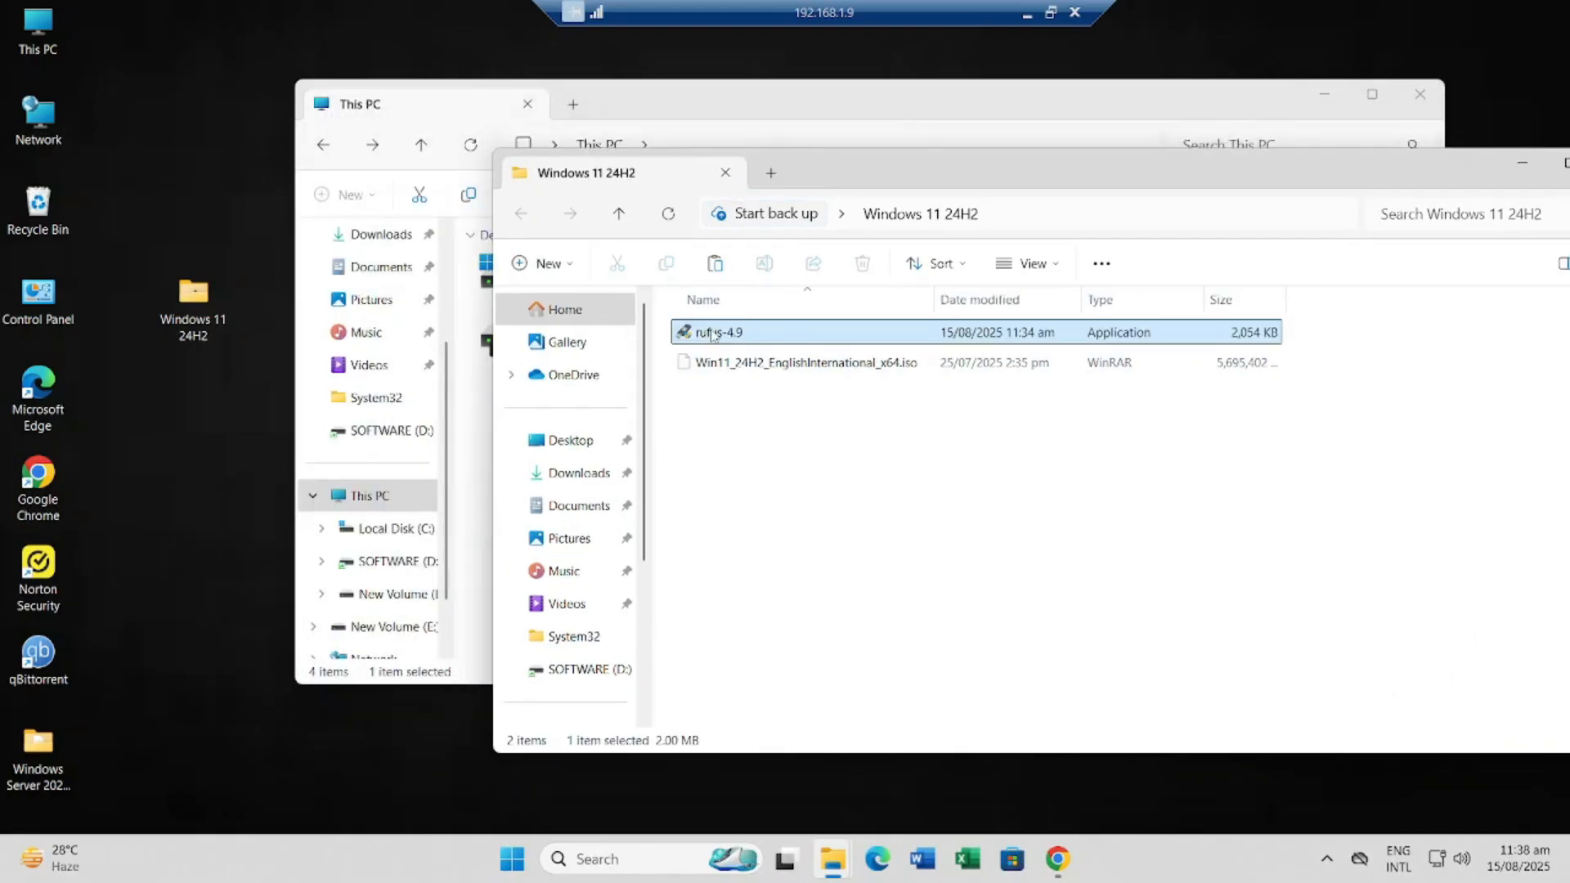
right_click(714, 334)
left_click(818, 452)
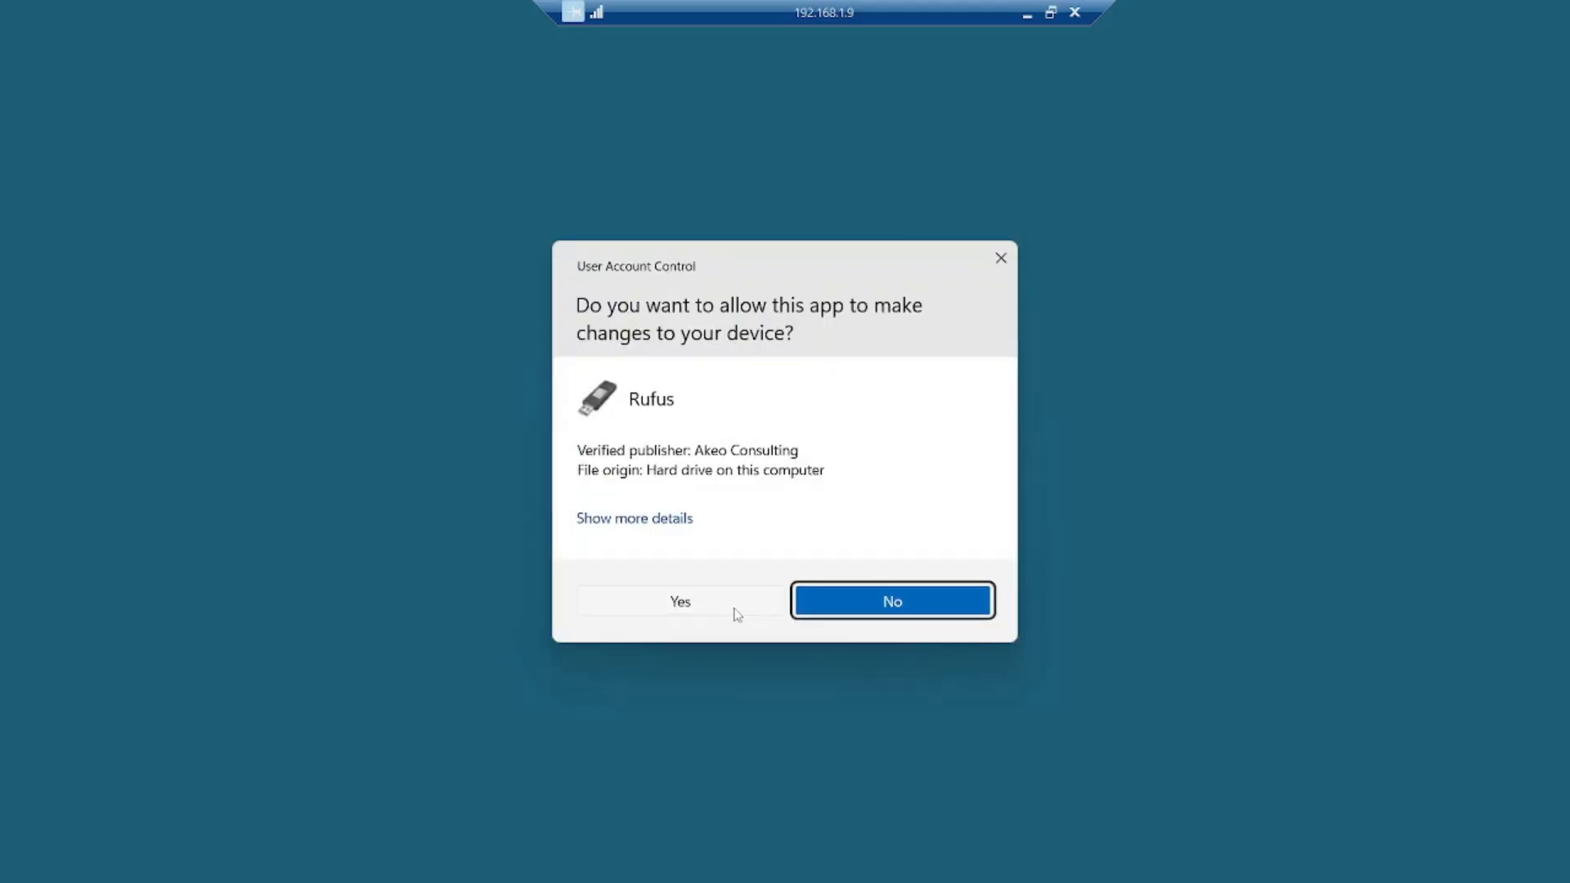
Step: Allow Rufus through UAC, decline online update checks, and move the Rufus window left
left_click(735, 613)
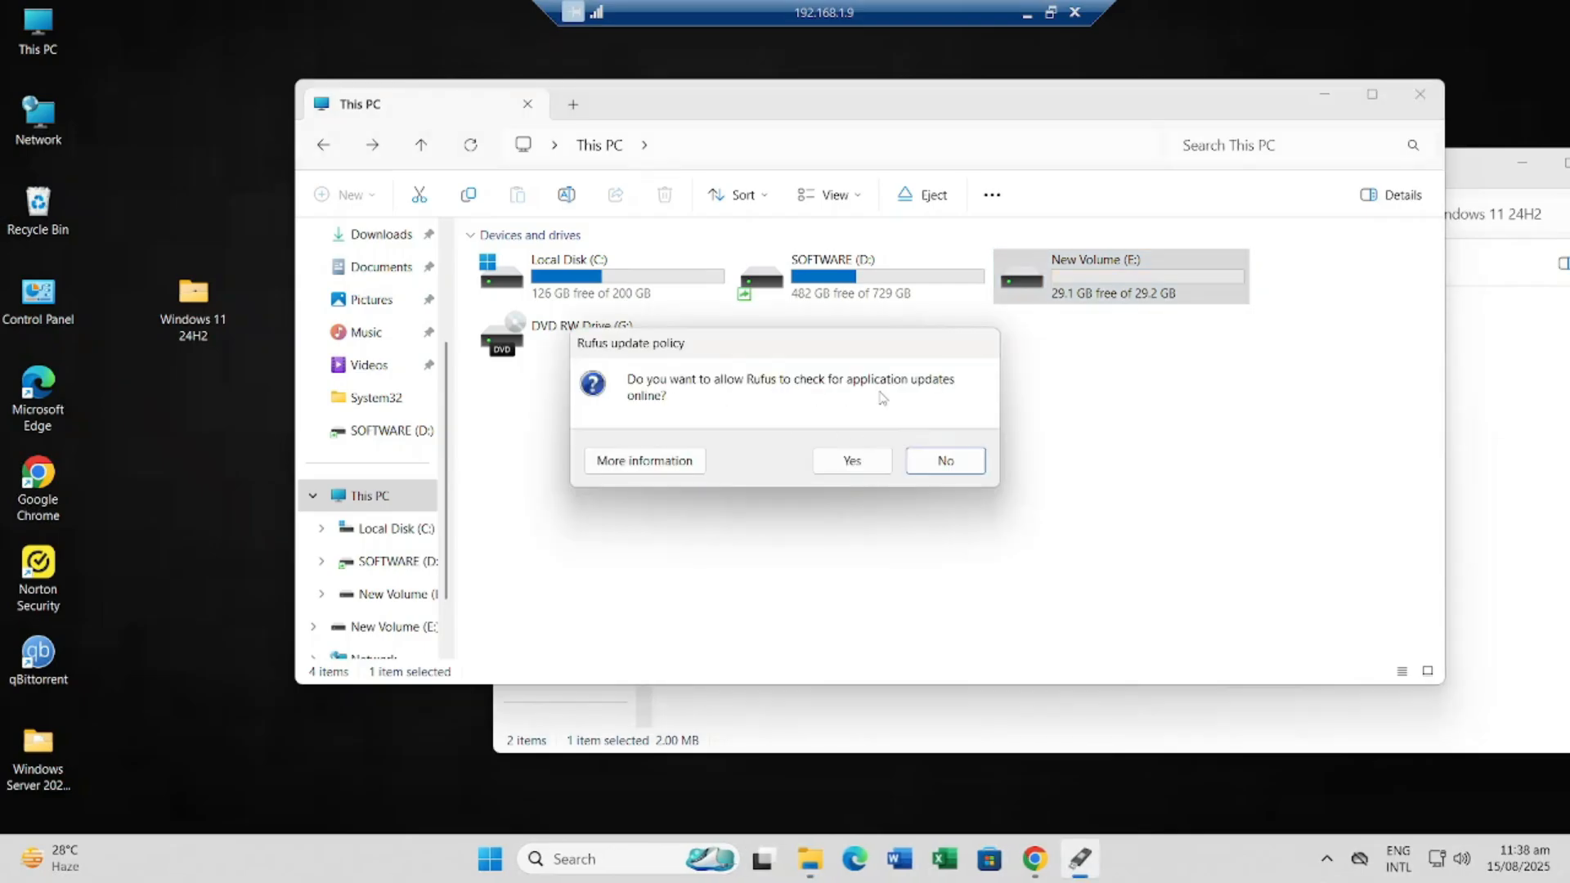
left_click(927, 464)
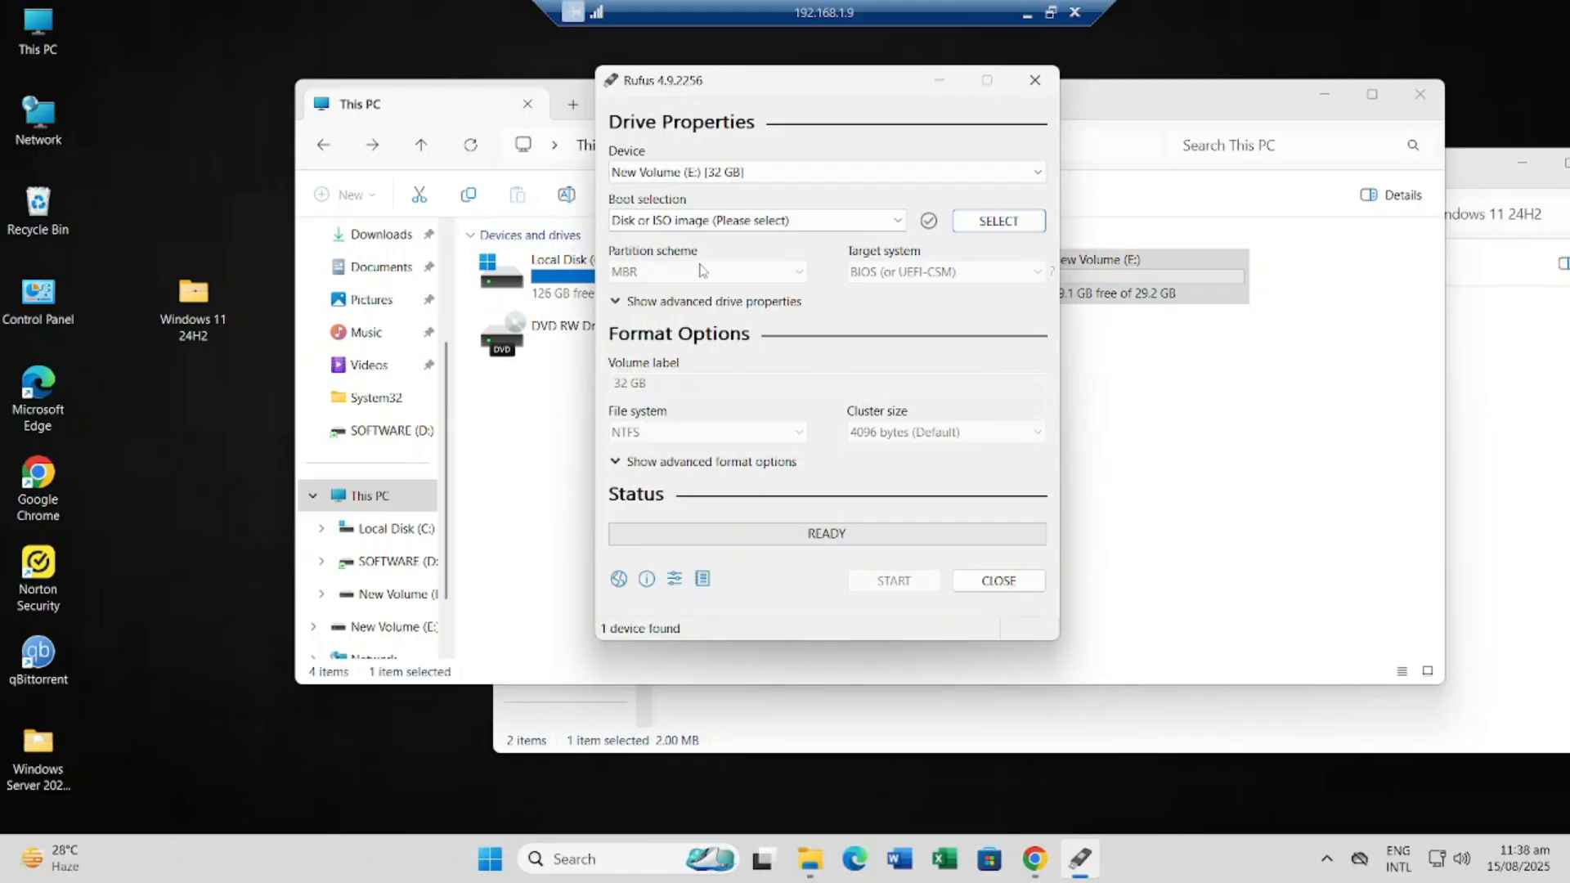
left_click_drag(775, 92, 505, 153)
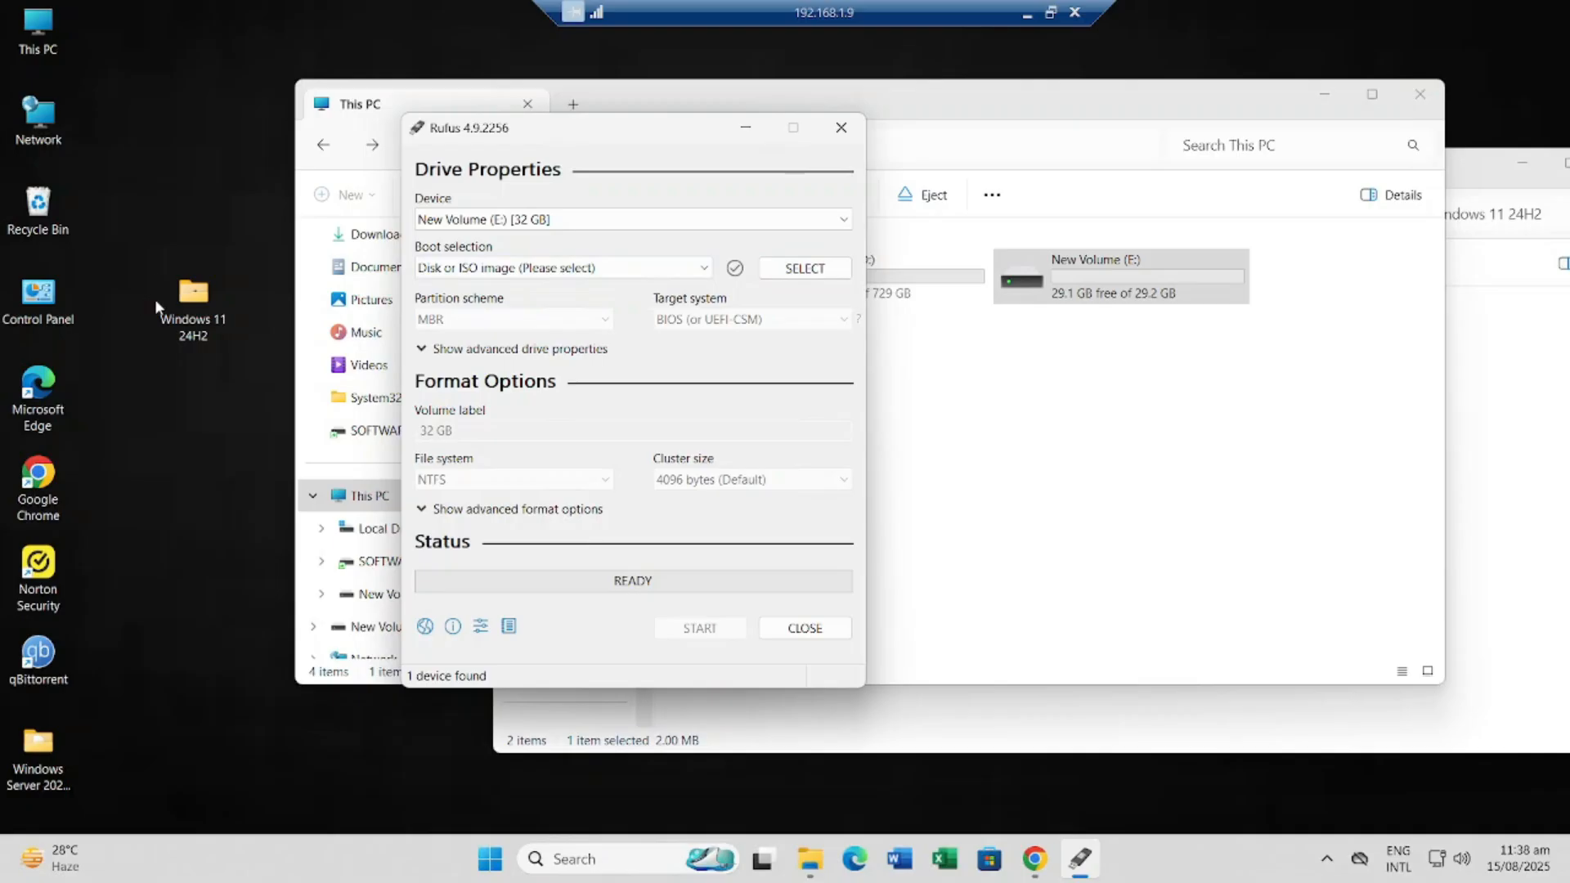
Step: Load Win11_24H2_EnglishInternational_x64.iso from Desktop > Windows 11 24H2 as the boot image
left_click(796, 273)
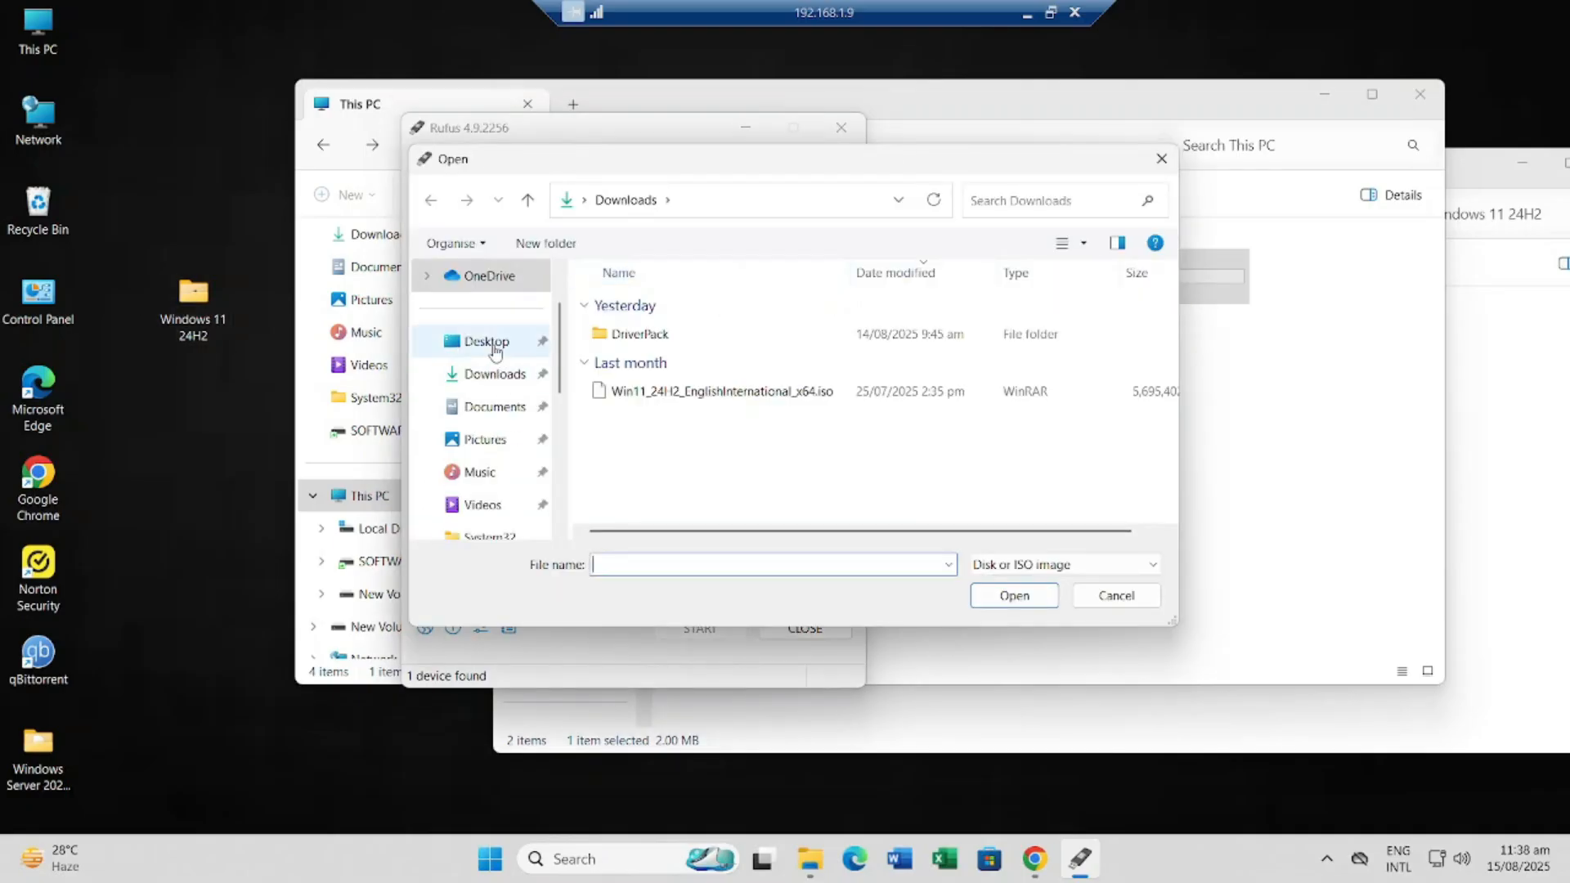
left_click(487, 342)
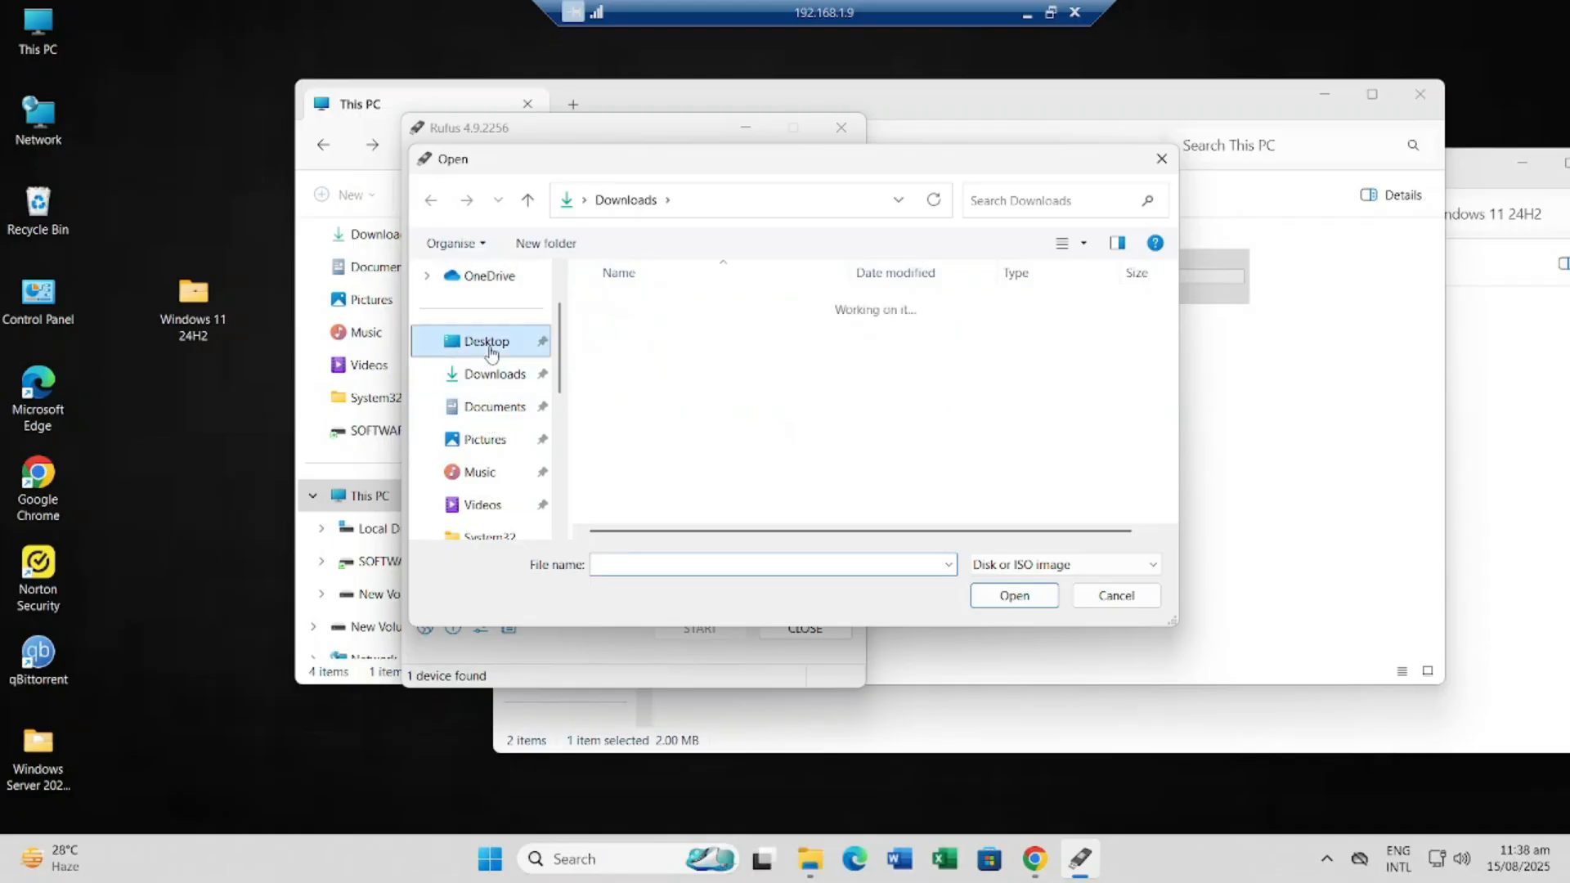
left_click(652, 315)
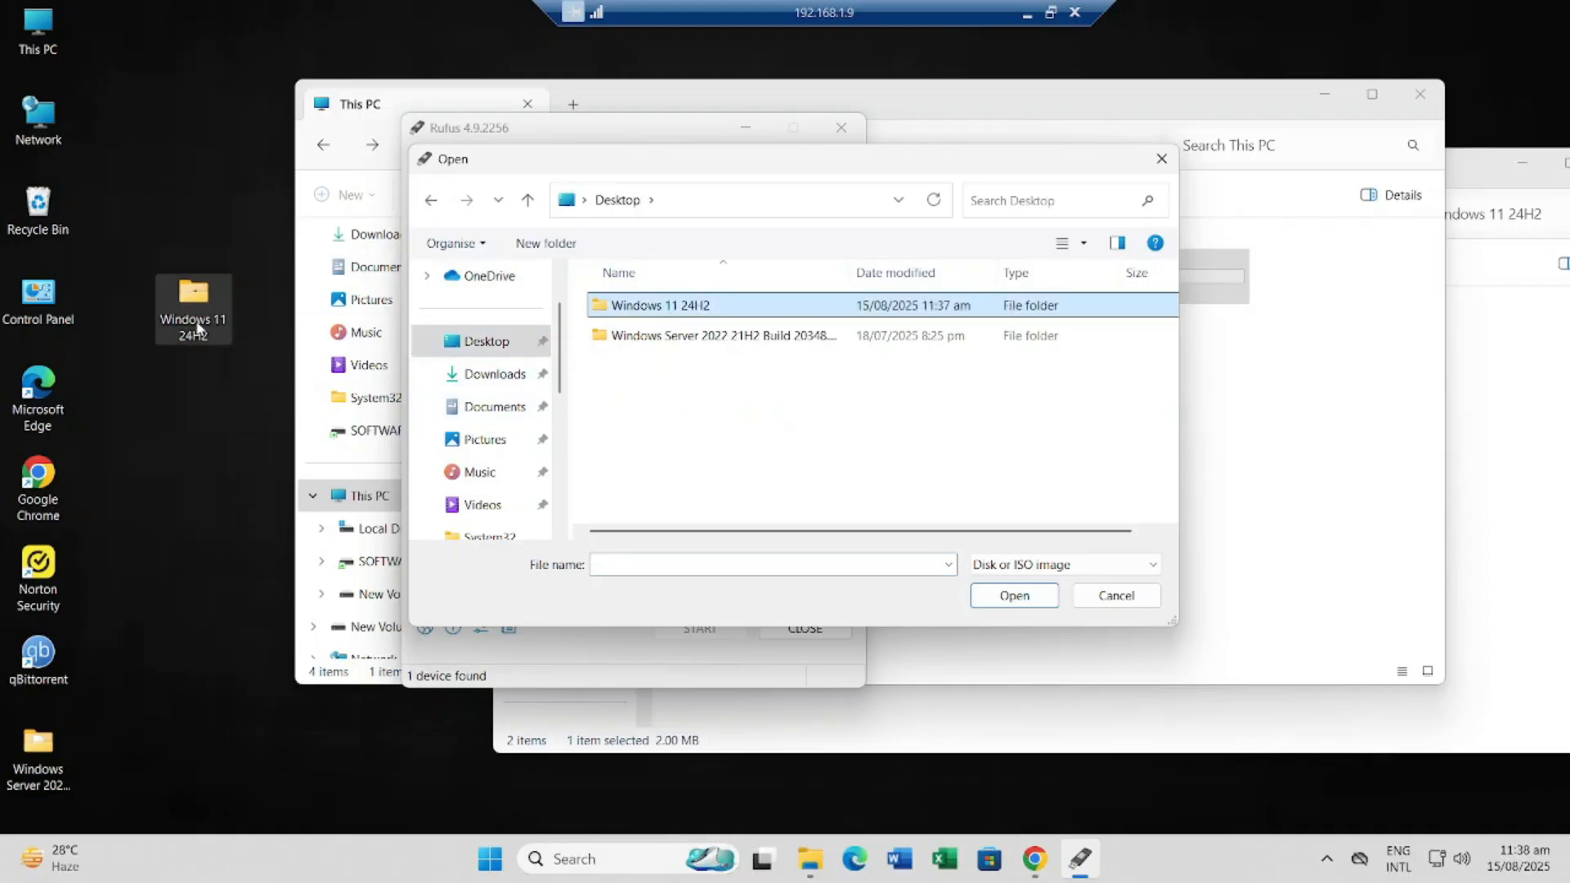
double_click(663, 313)
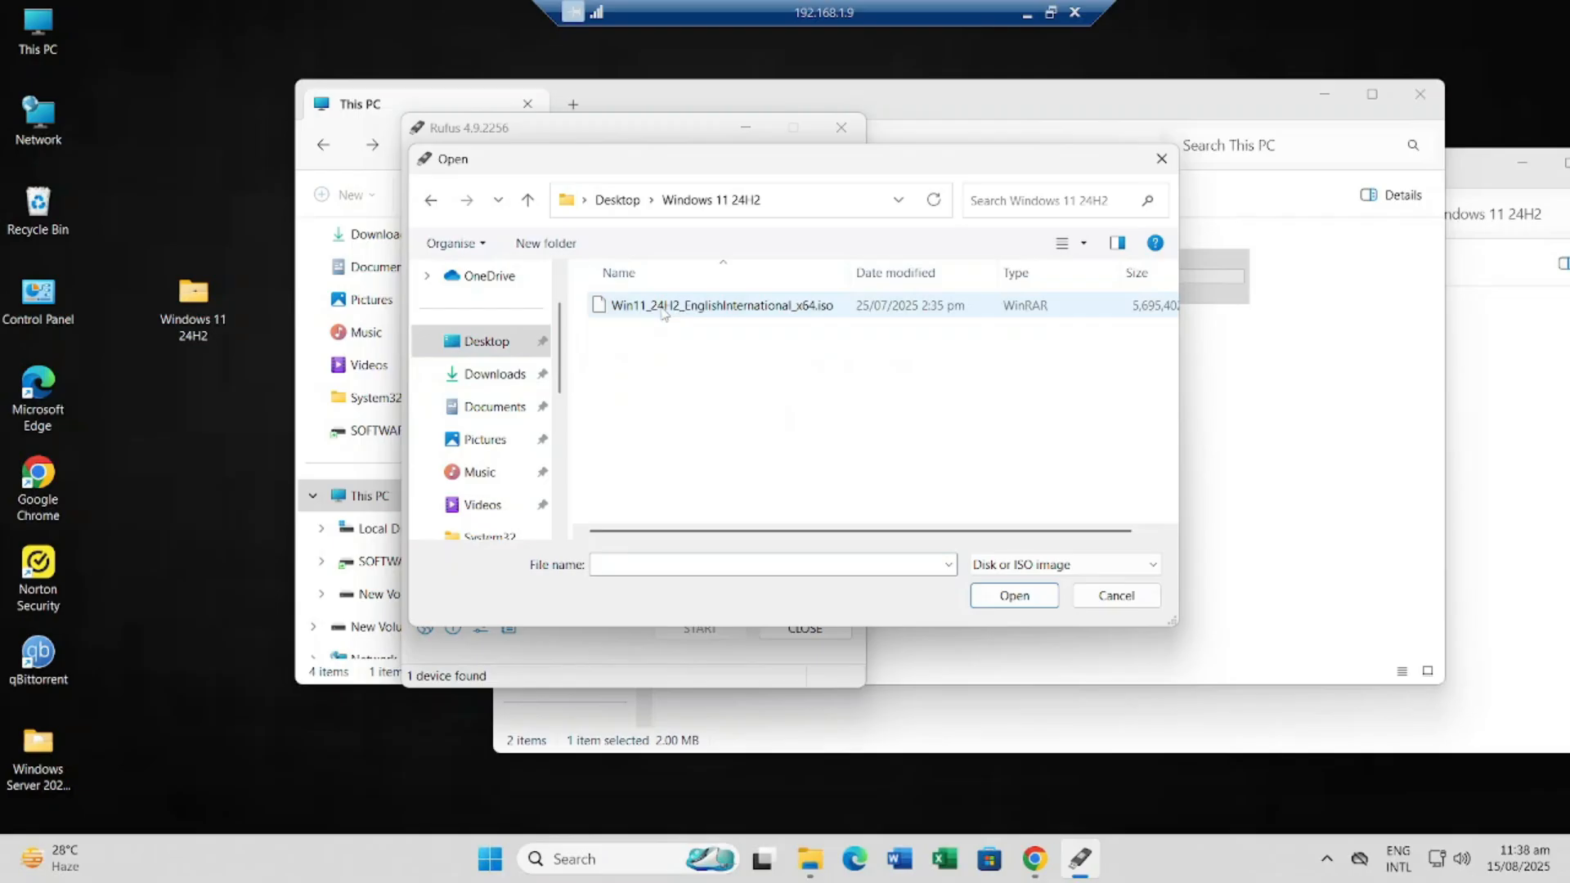
left_click(658, 309)
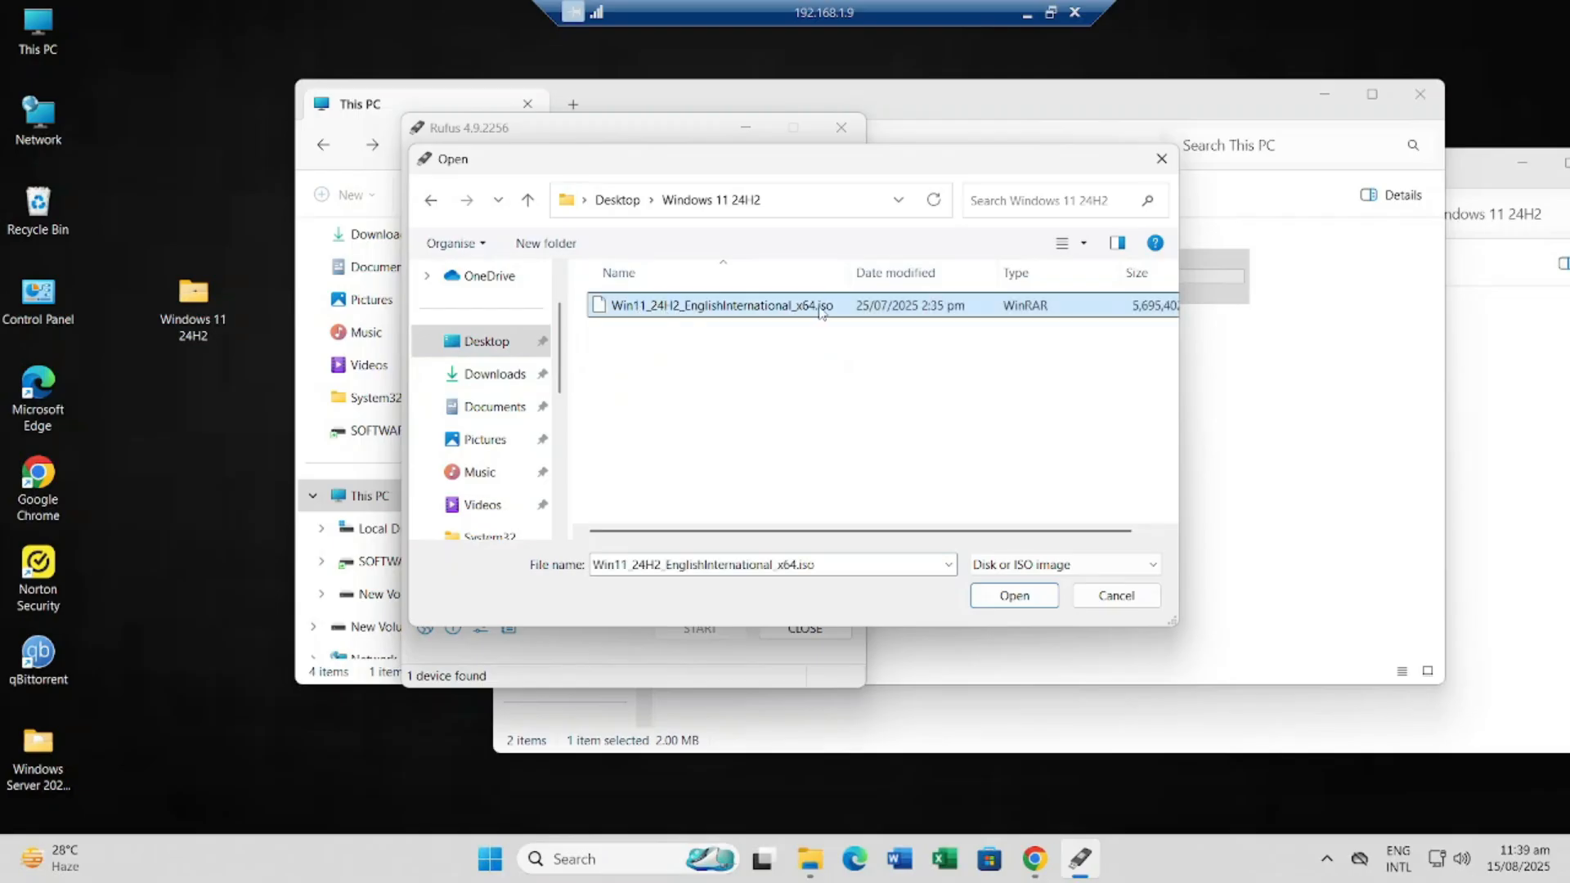
left_click(1010, 596)
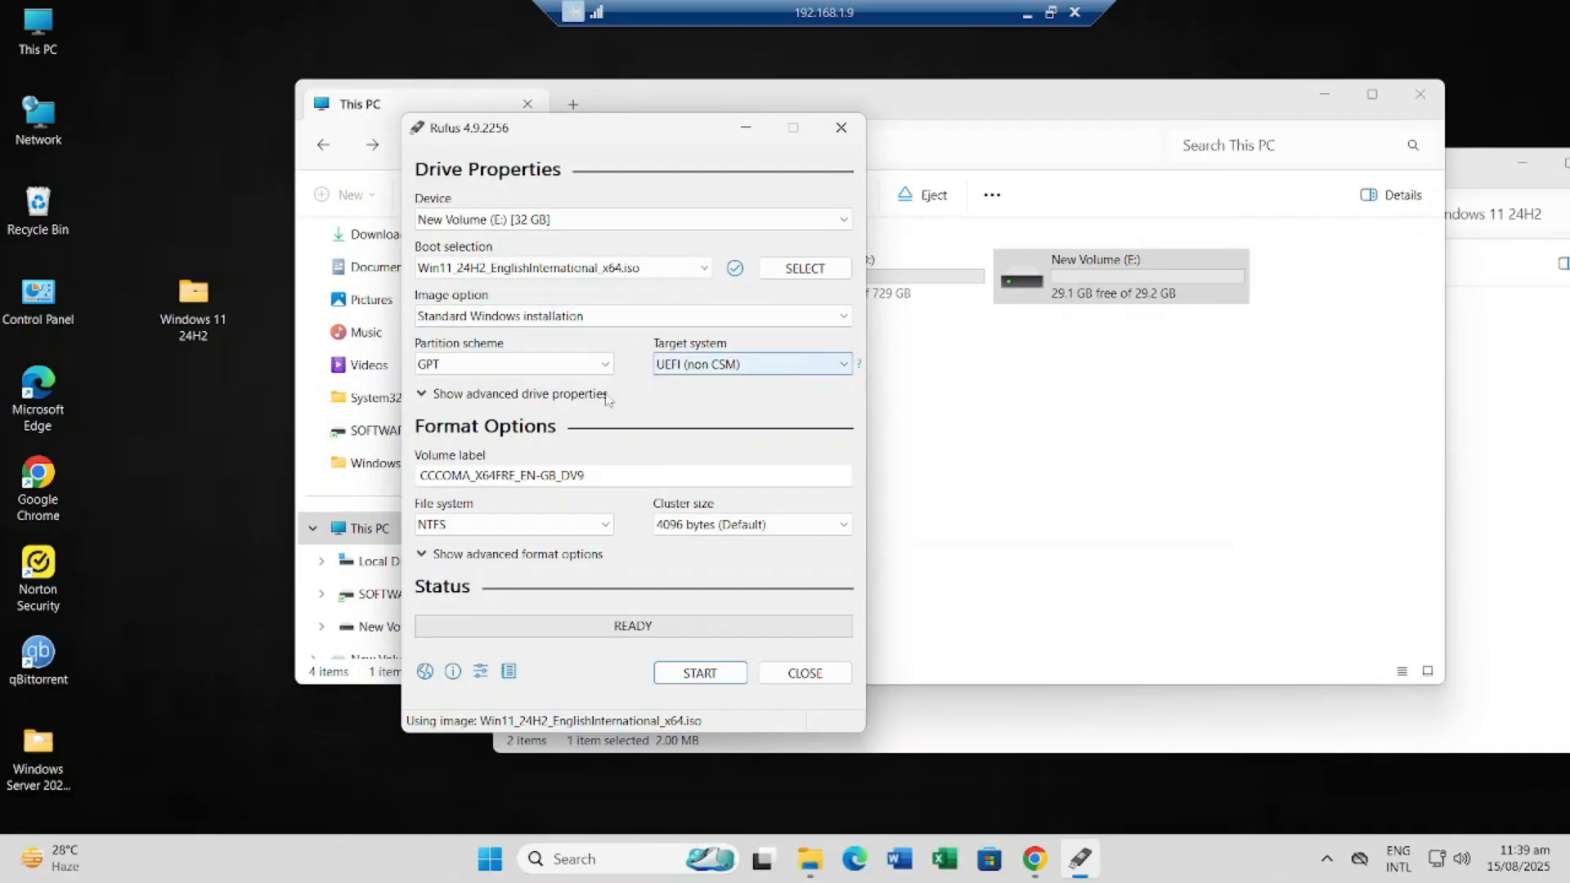
Step: Switch Rufus's partition scheme from GPT to MBR and start writing to New Volume (E:)
left_click(433, 366)
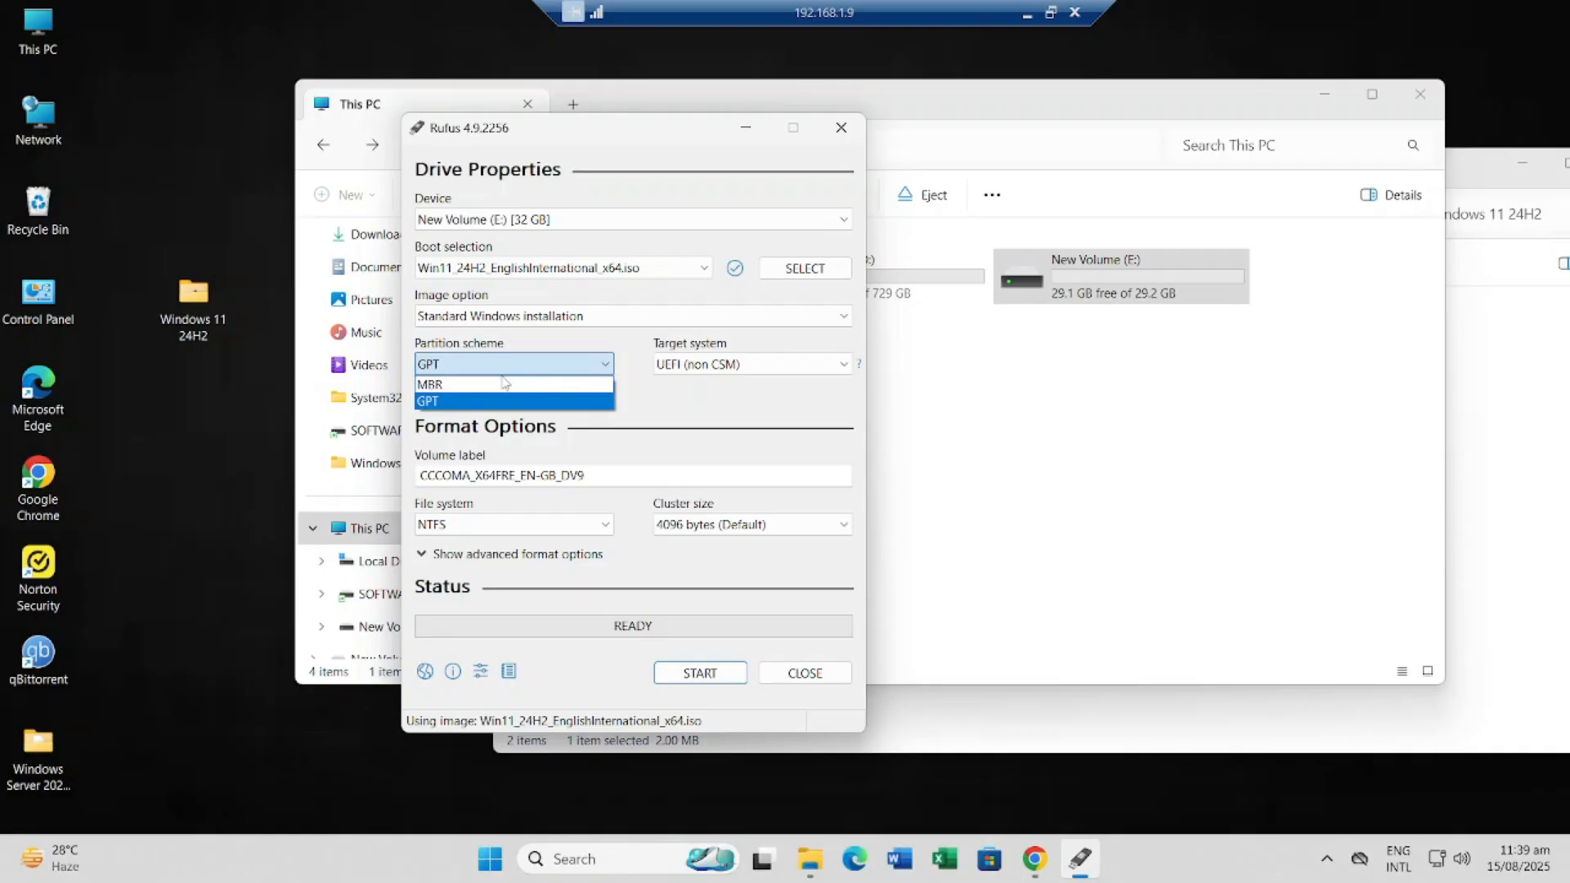
left_click(501, 384)
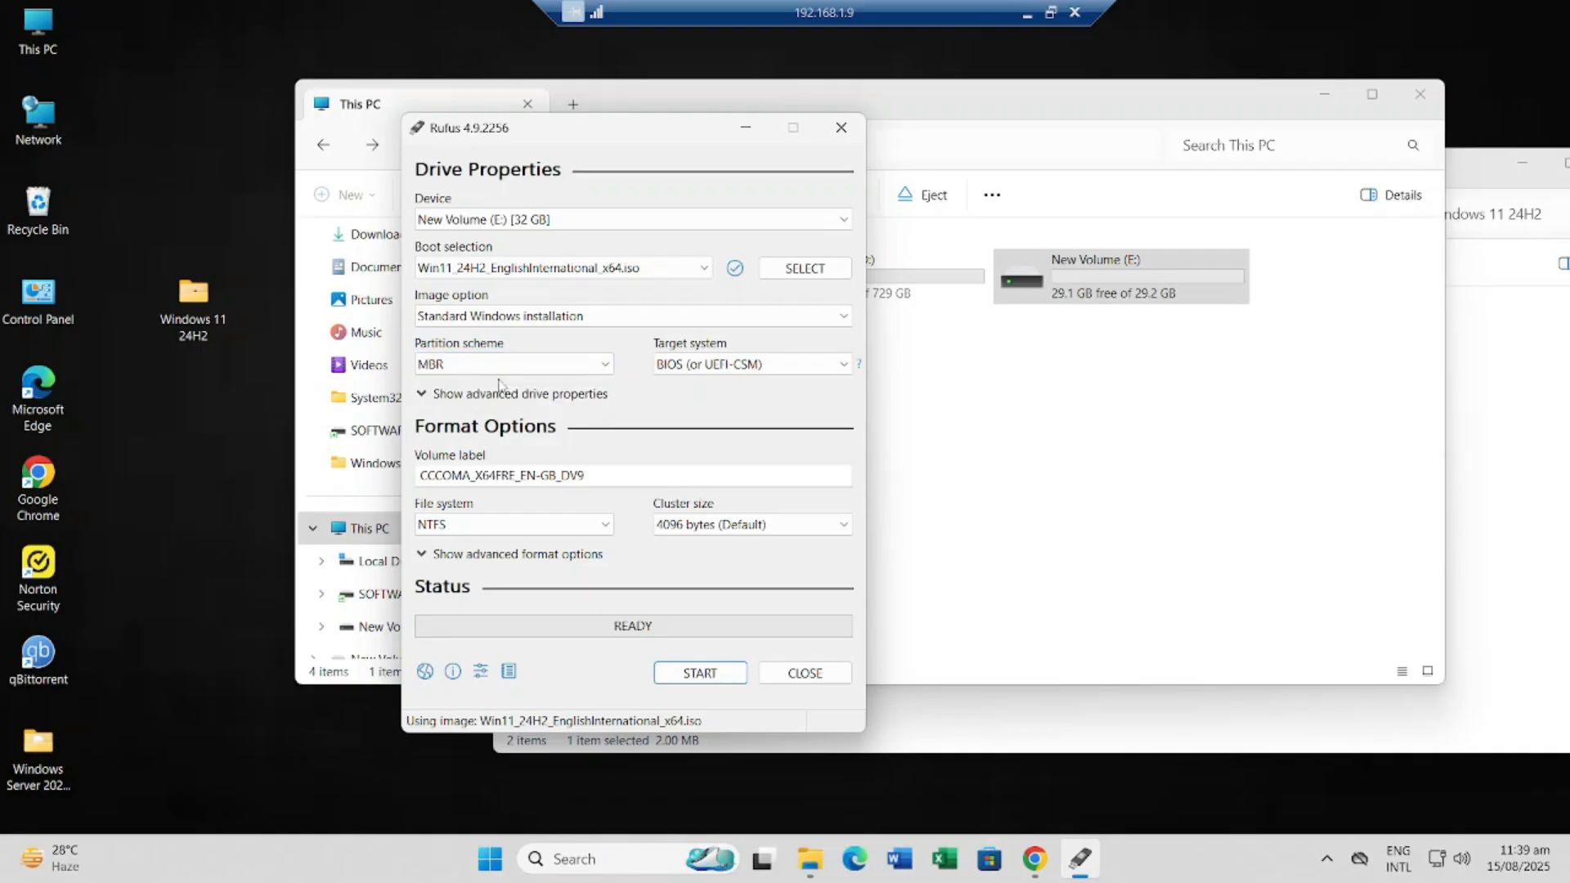
left_click(544, 366)
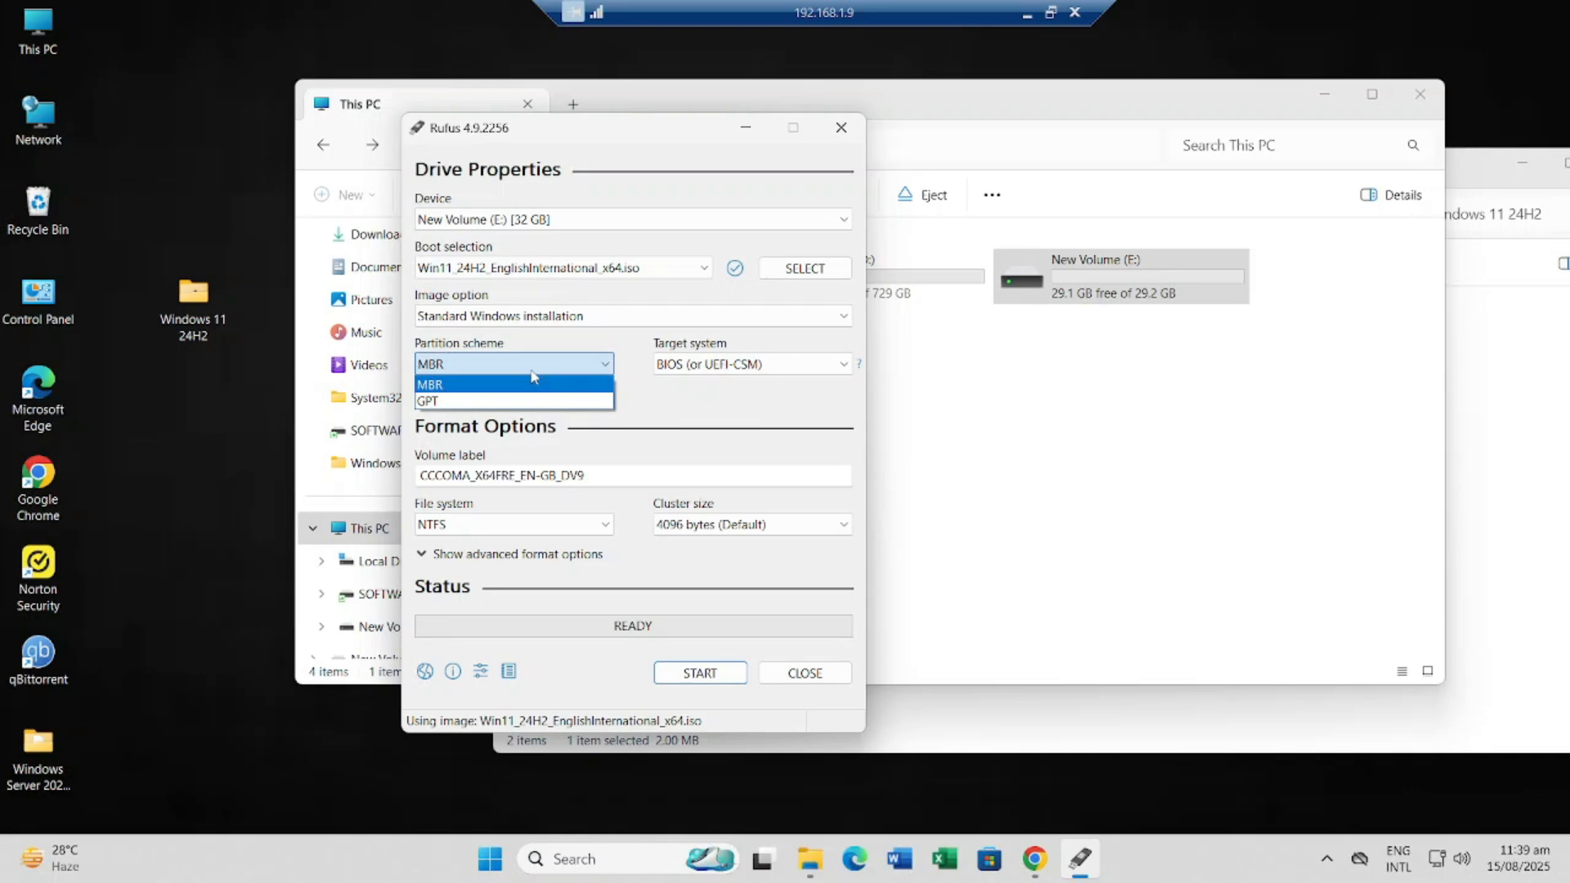
left_click(451, 402)
left_click(477, 370)
left_click(458, 385)
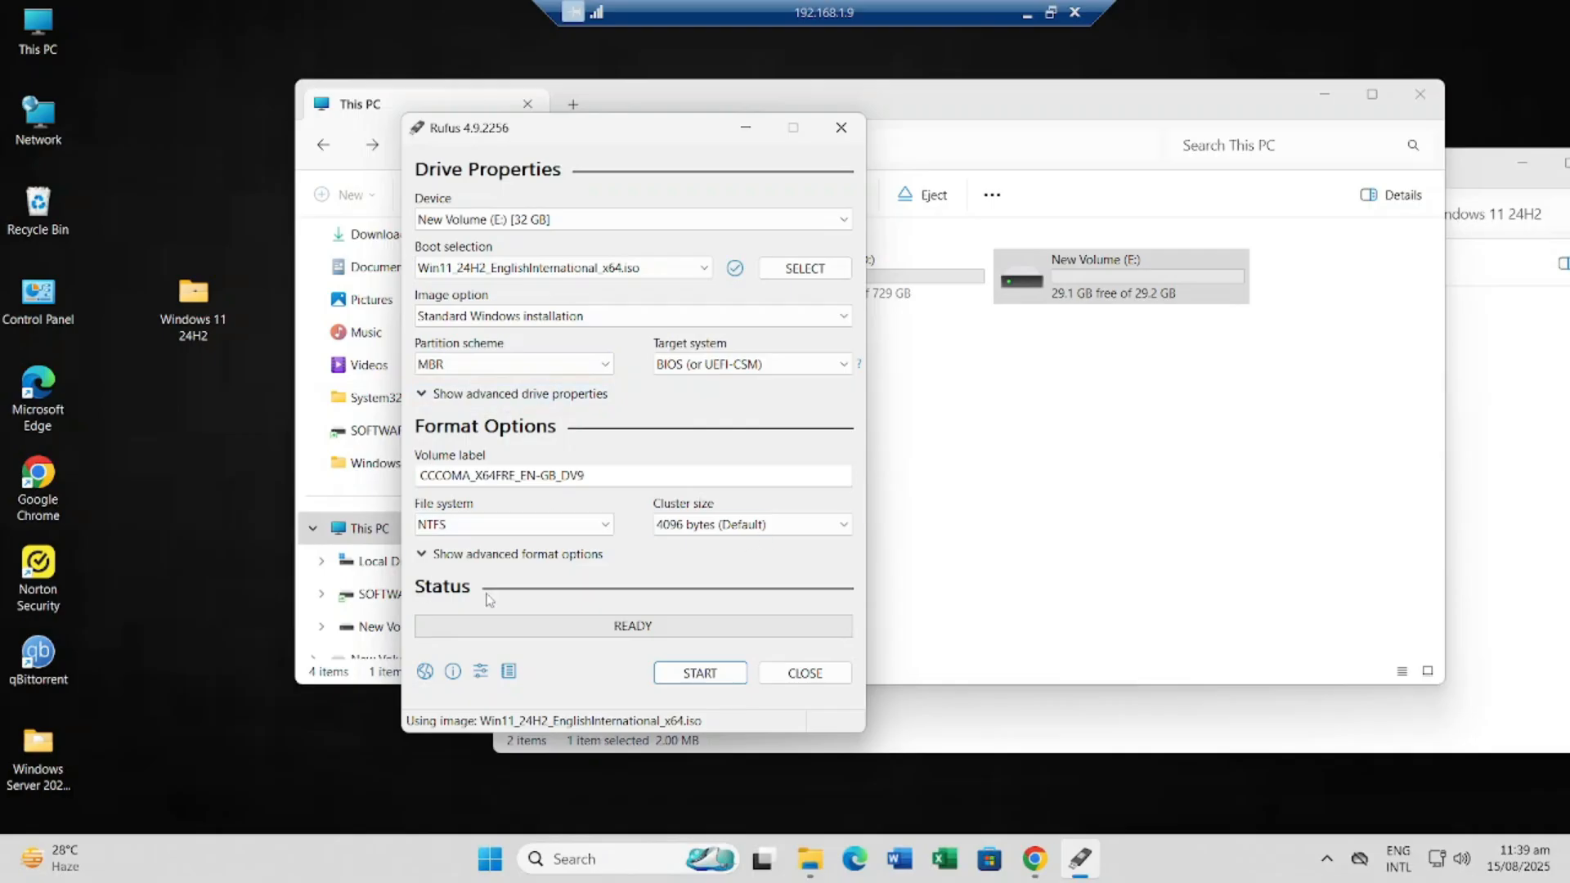
left_click(685, 676)
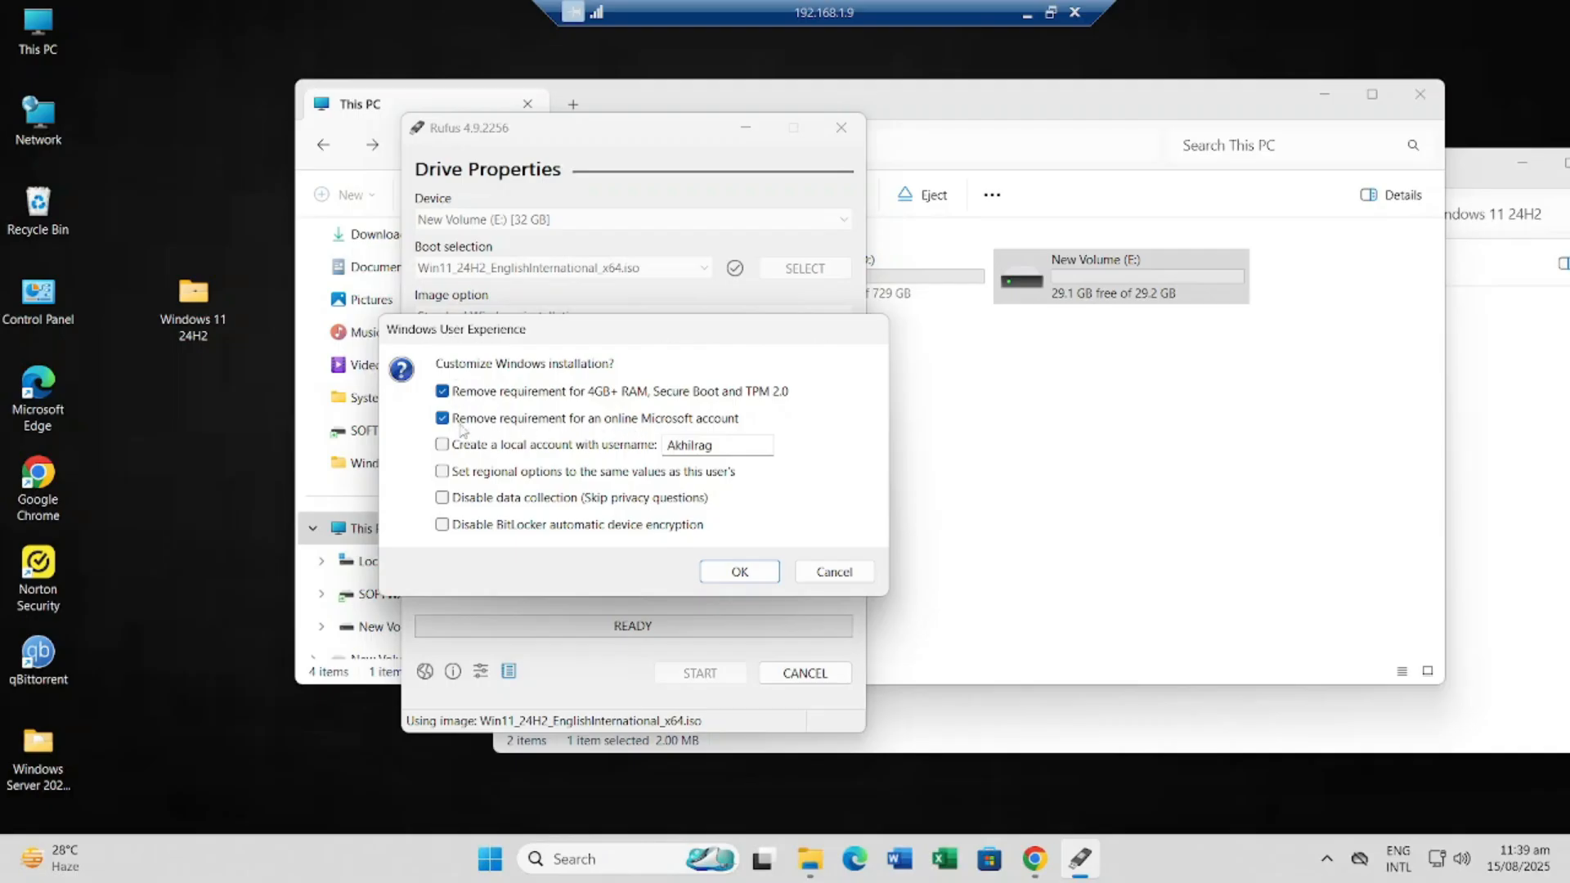
Step: Confirm the Windows customizations and the New Volume (E:) erase warning so the image writes
left_click(744, 572)
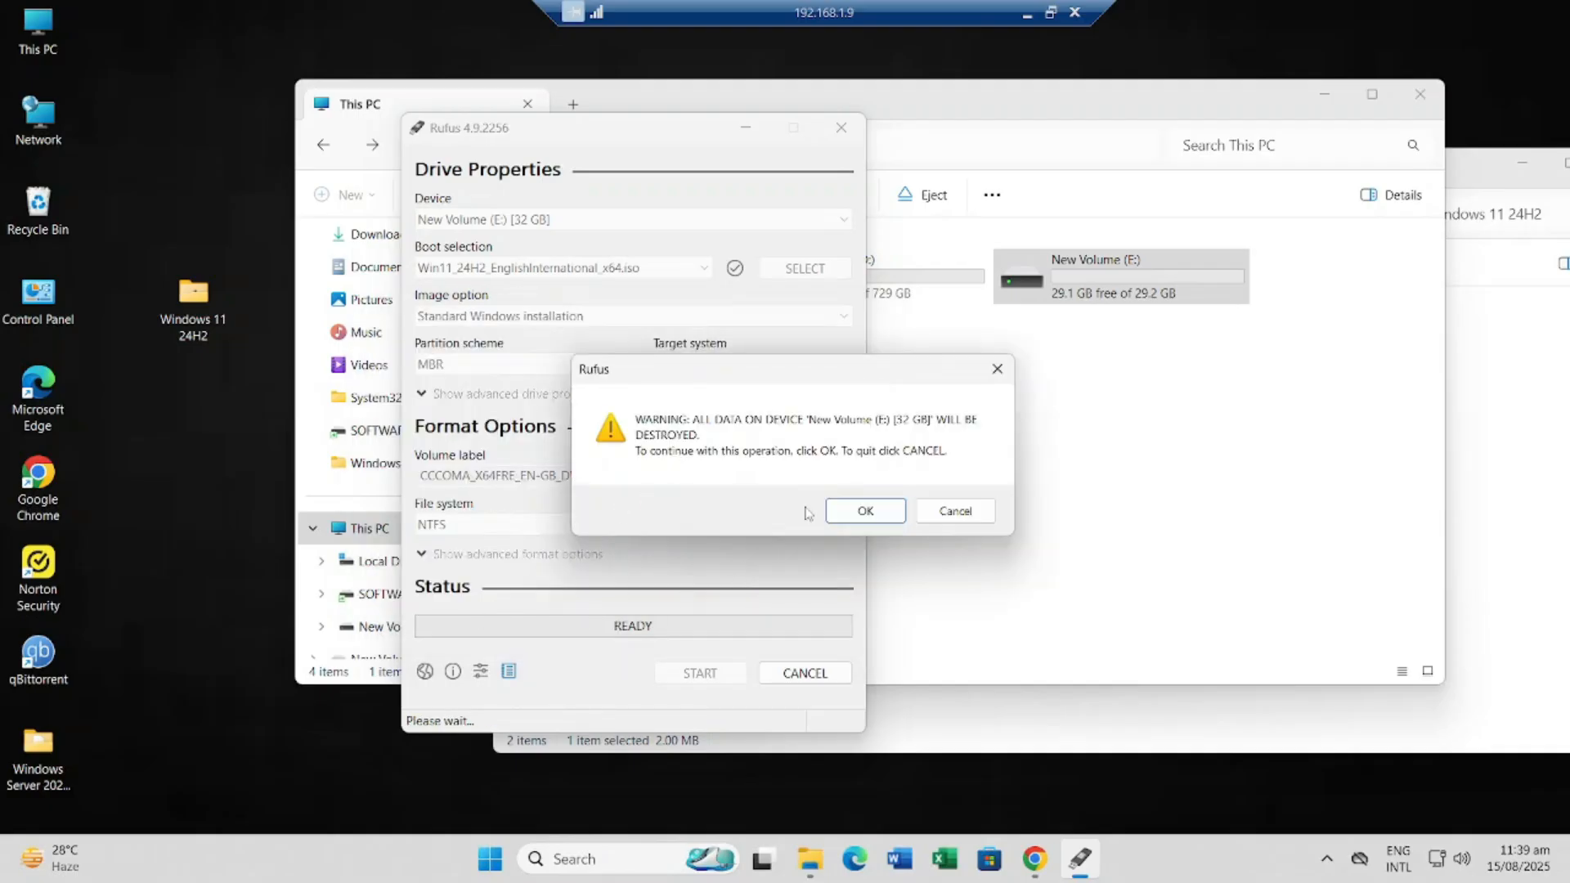
left_click(862, 511)
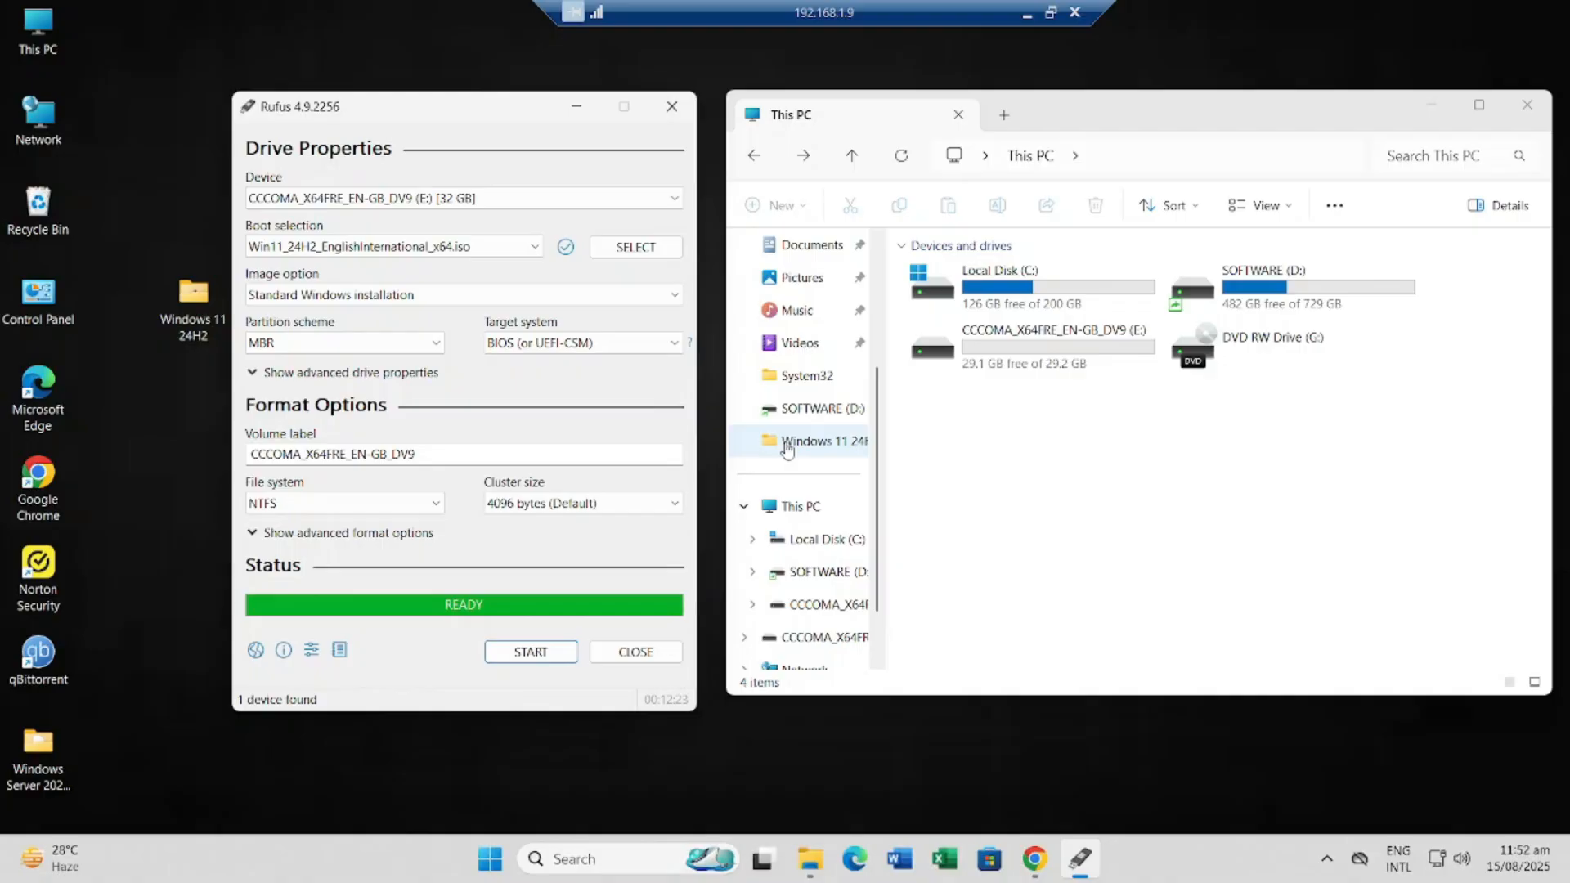
Step: Close Rufus and safely eject the finished Windows 11 USB stick
left_click(635, 651)
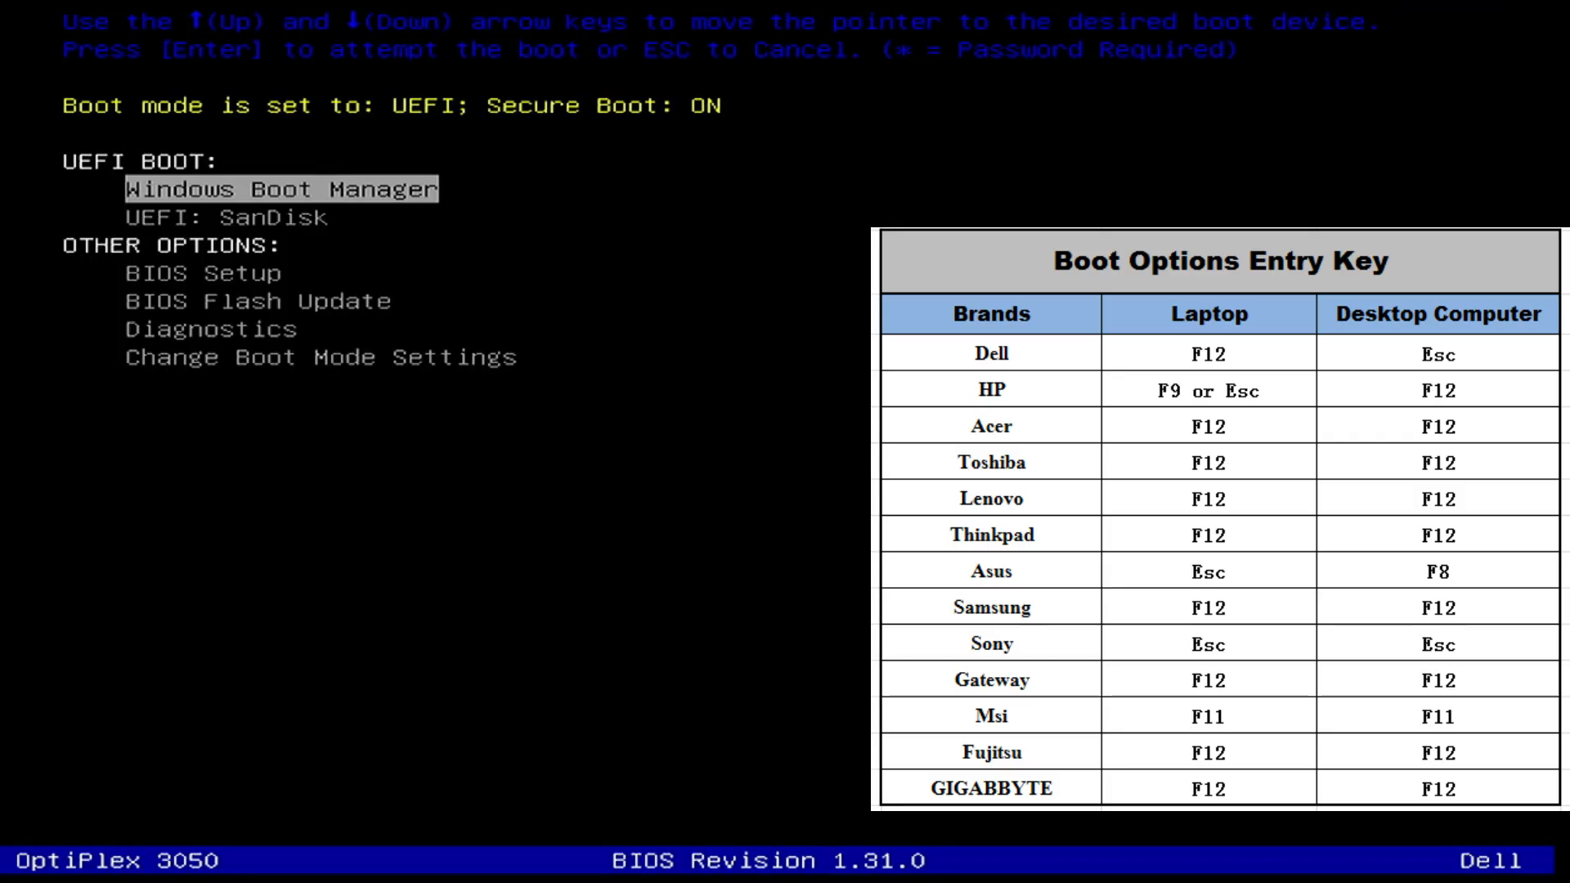
Step: Choose UEFI: SanDisk in the OptiPlex boot menu and boot from it
key("Down")
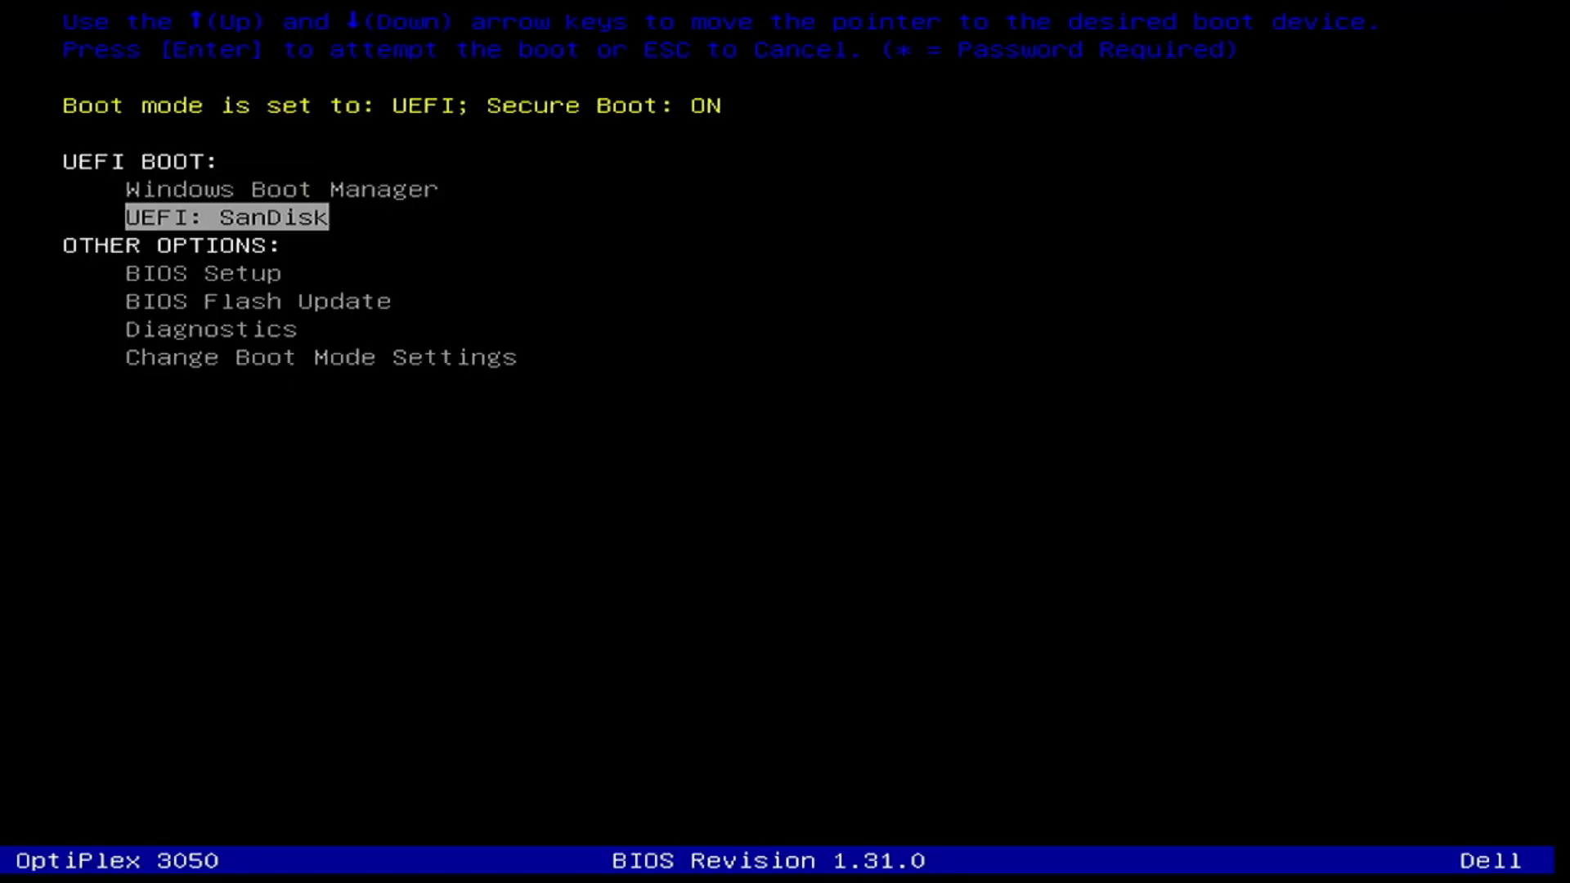
key("Return")
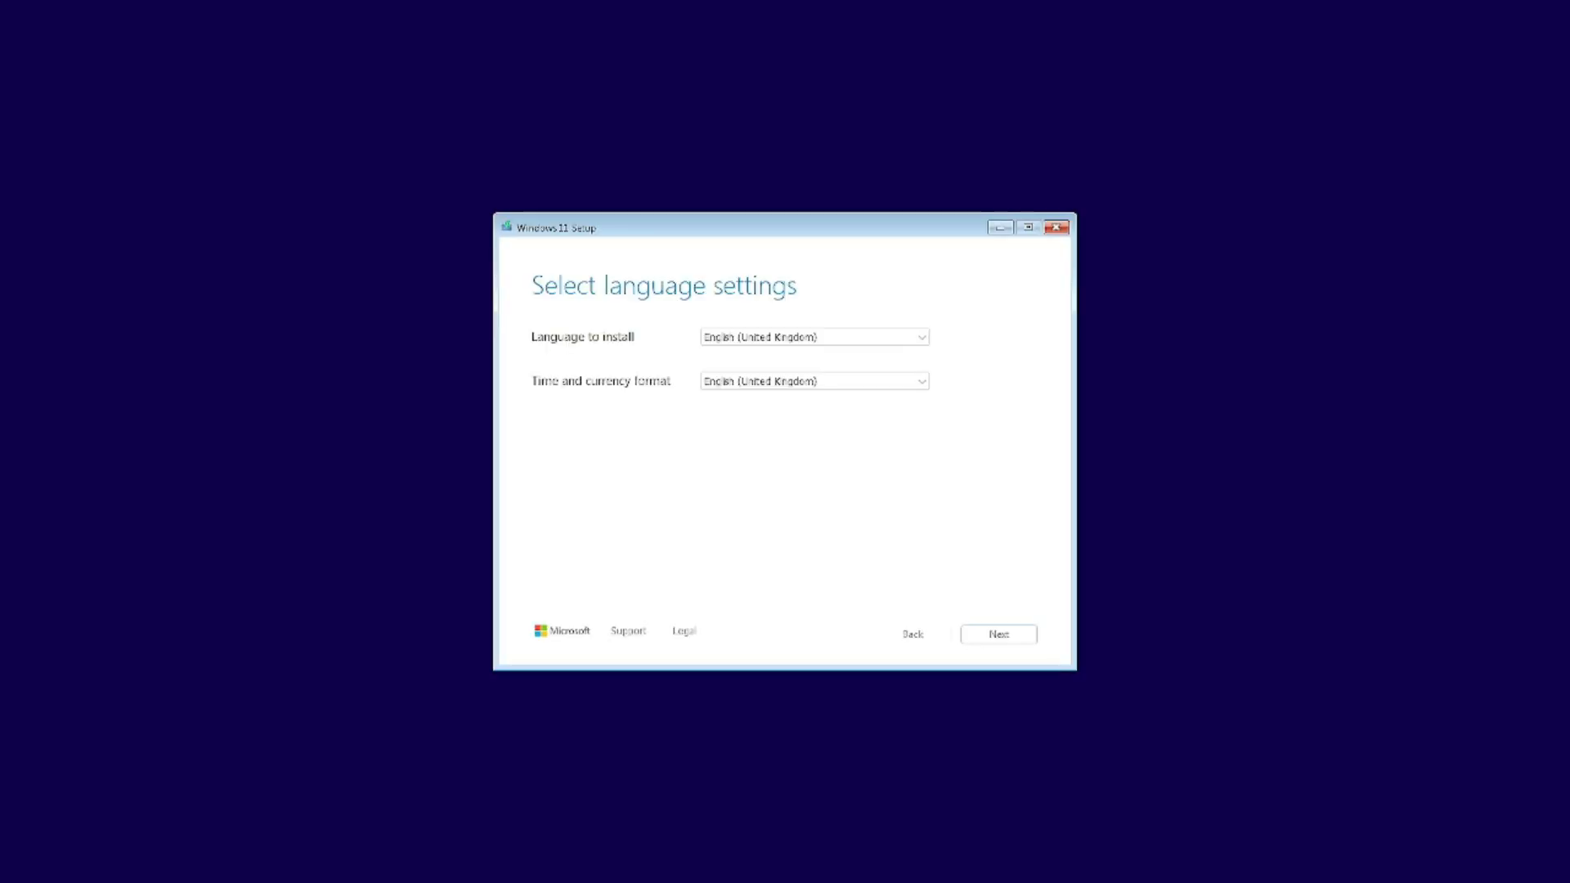
Step: Keep English (United Kingdom) and switch the keyboard layout to United States-International
left_click(990, 639)
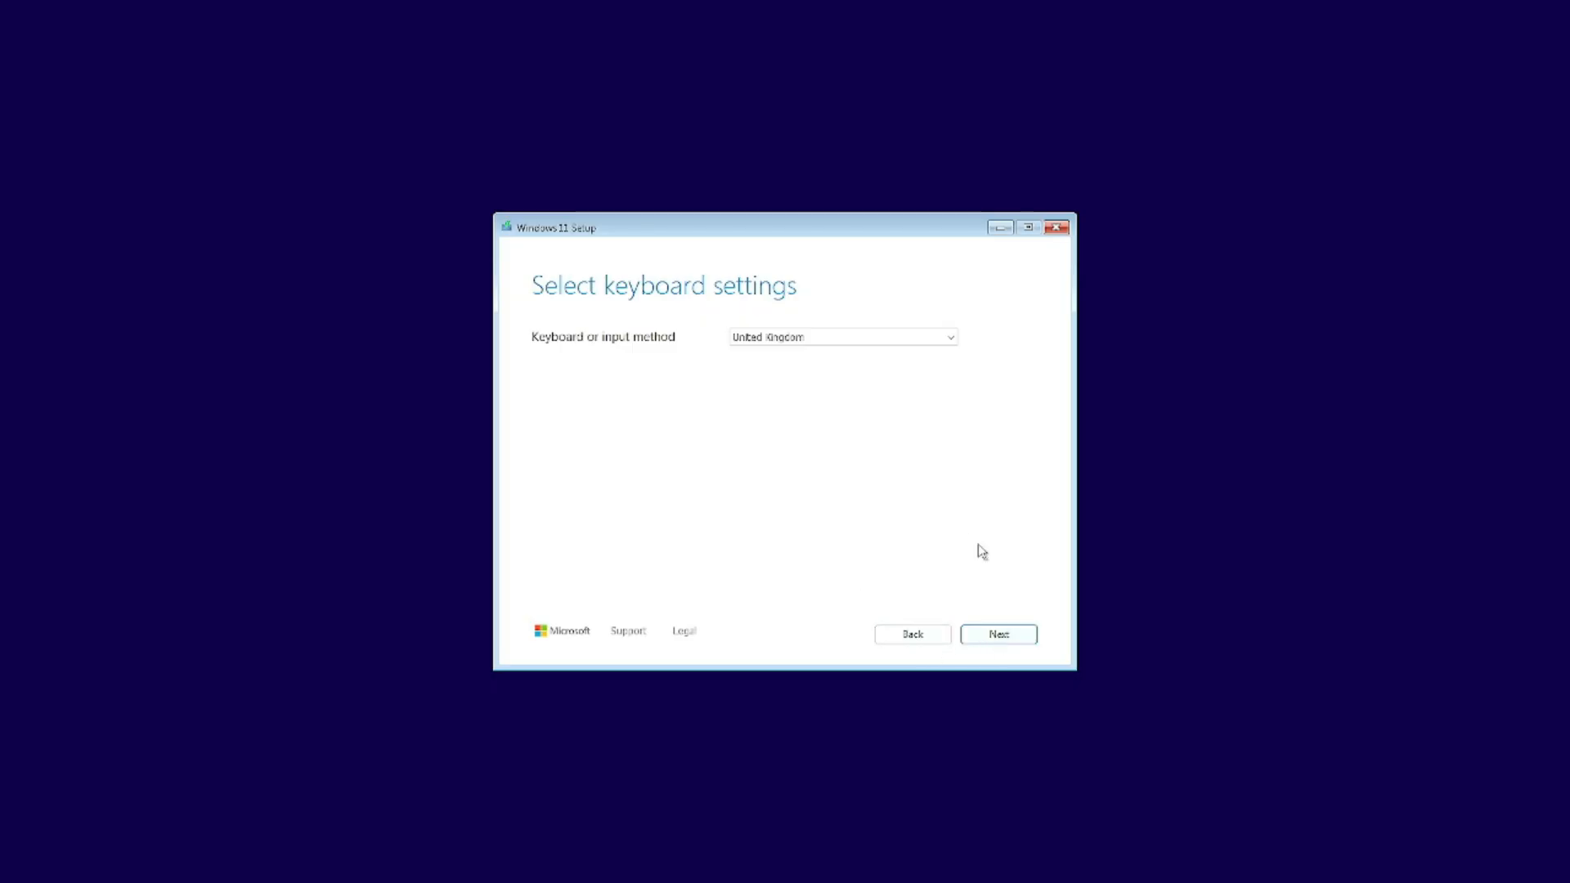
left_click(820, 346)
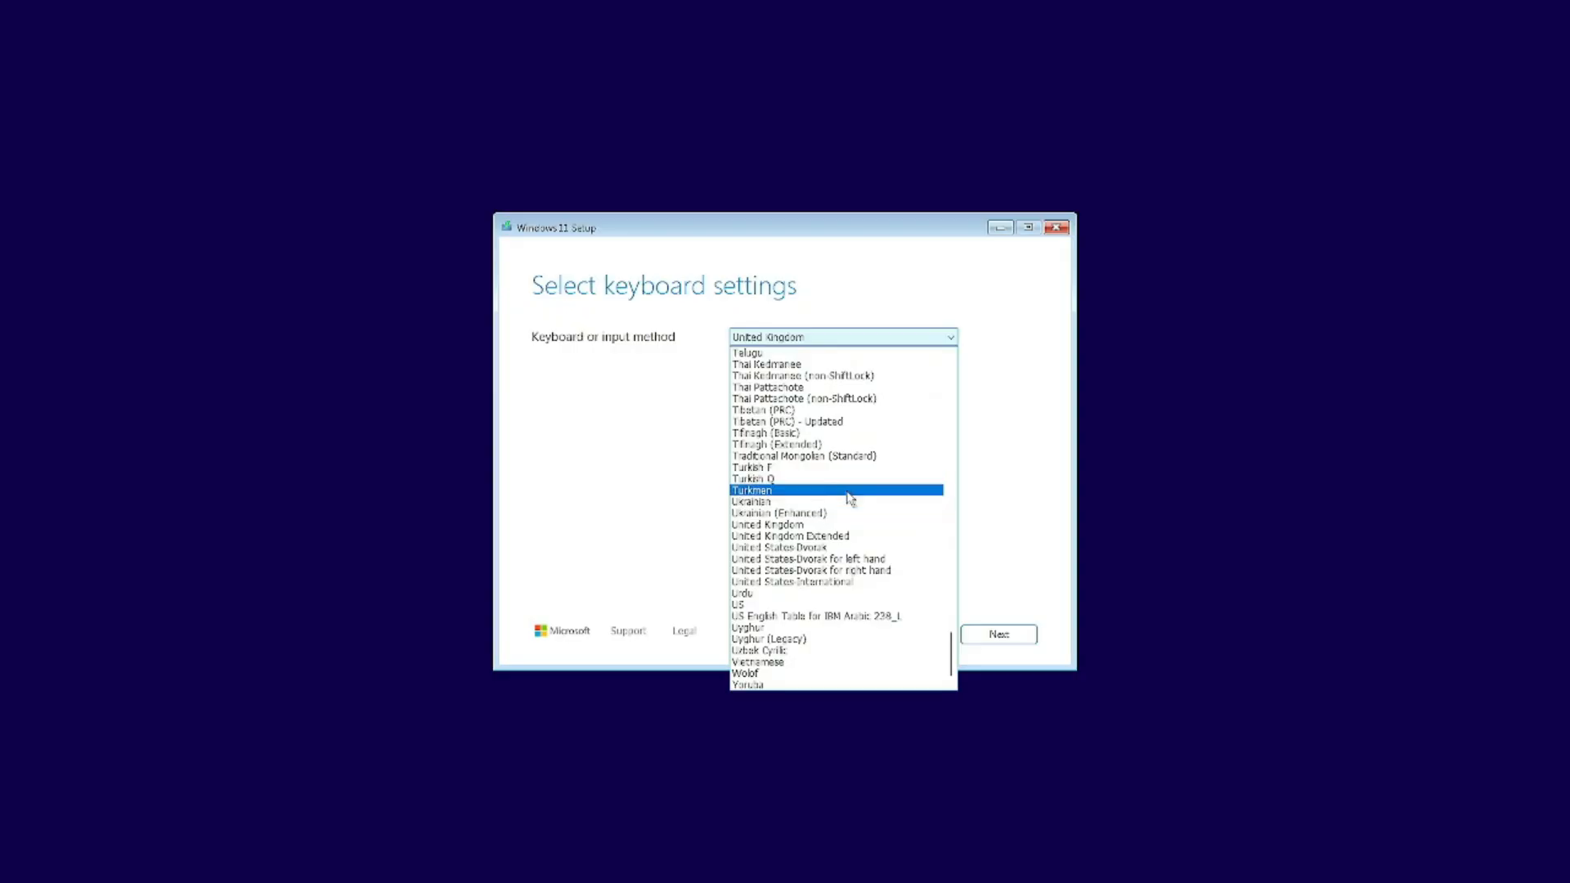
left_click(815, 582)
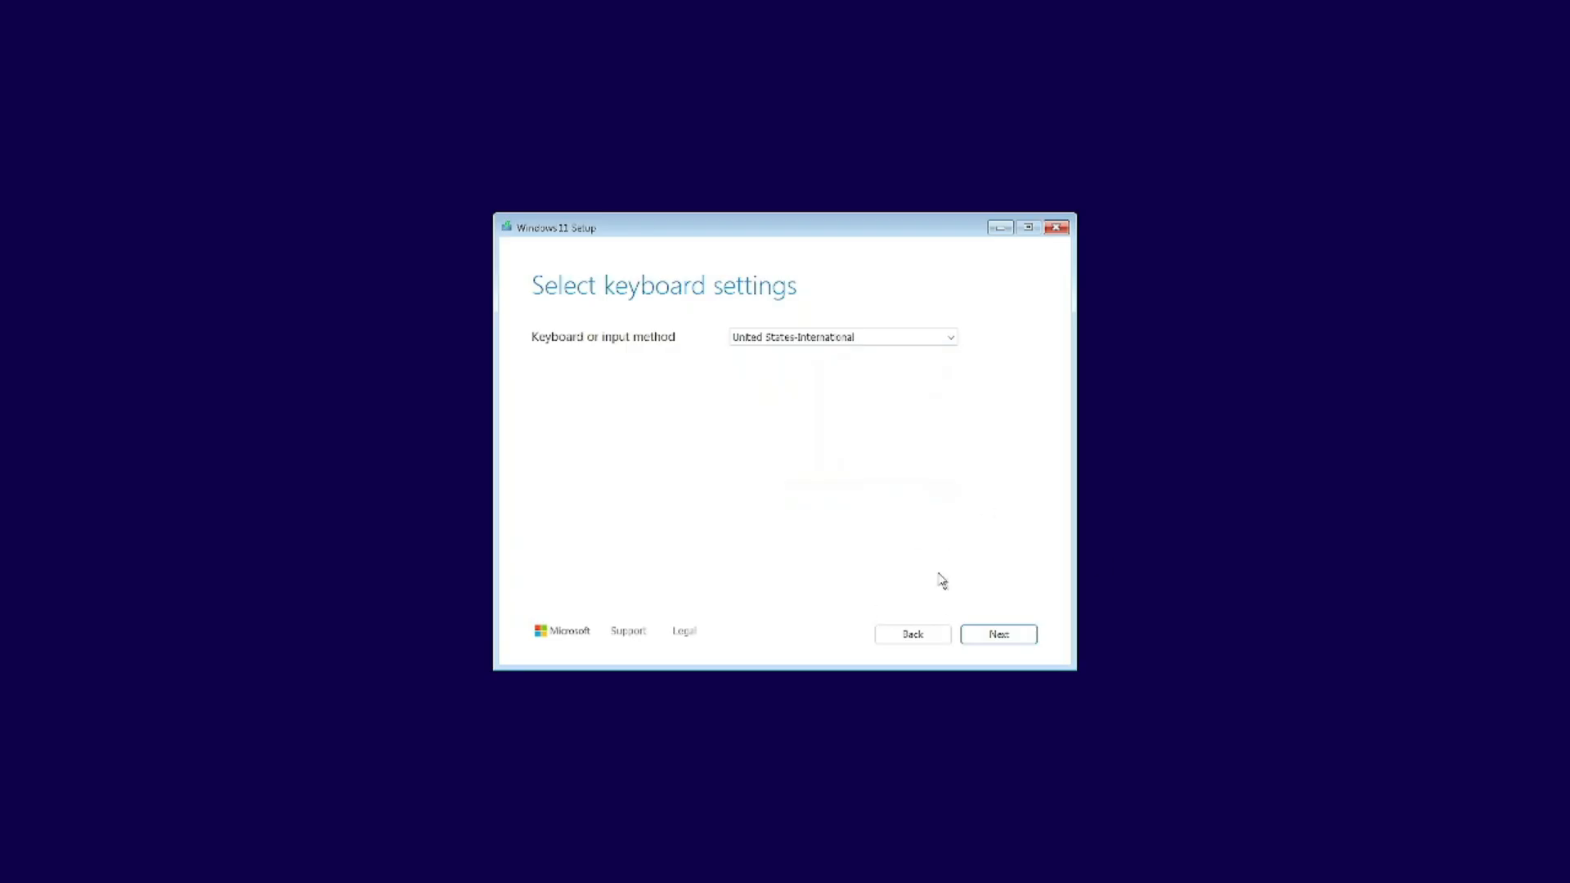
left_click(981, 634)
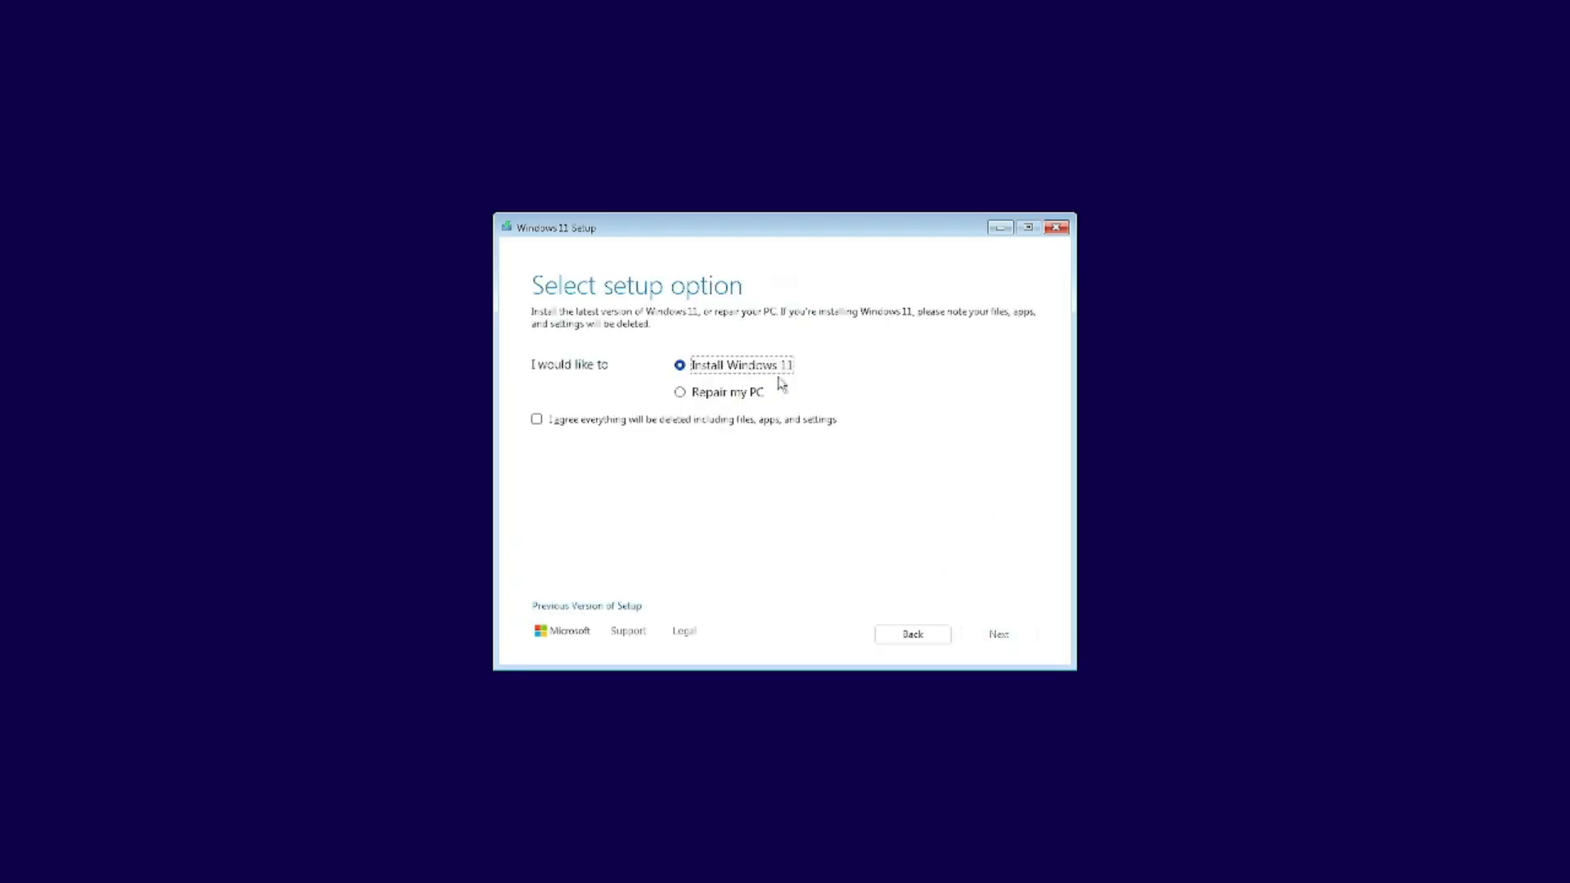
Step: Choose a clean Windows 11 install, agreeing everything is deleted, and accept the licence terms
left_click(695, 423)
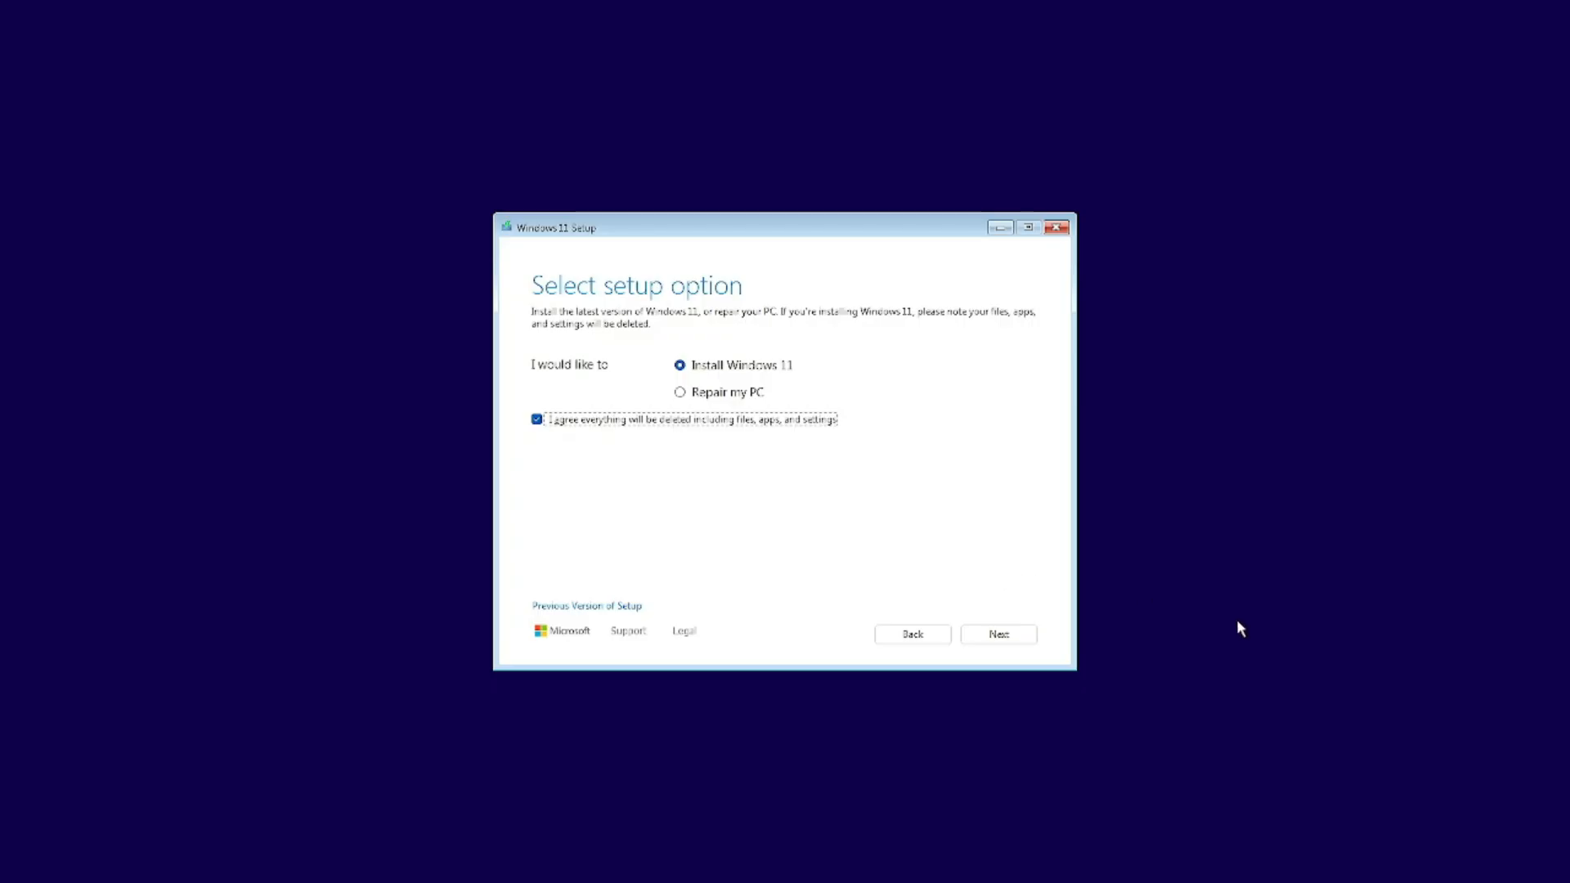
left_click(998, 634)
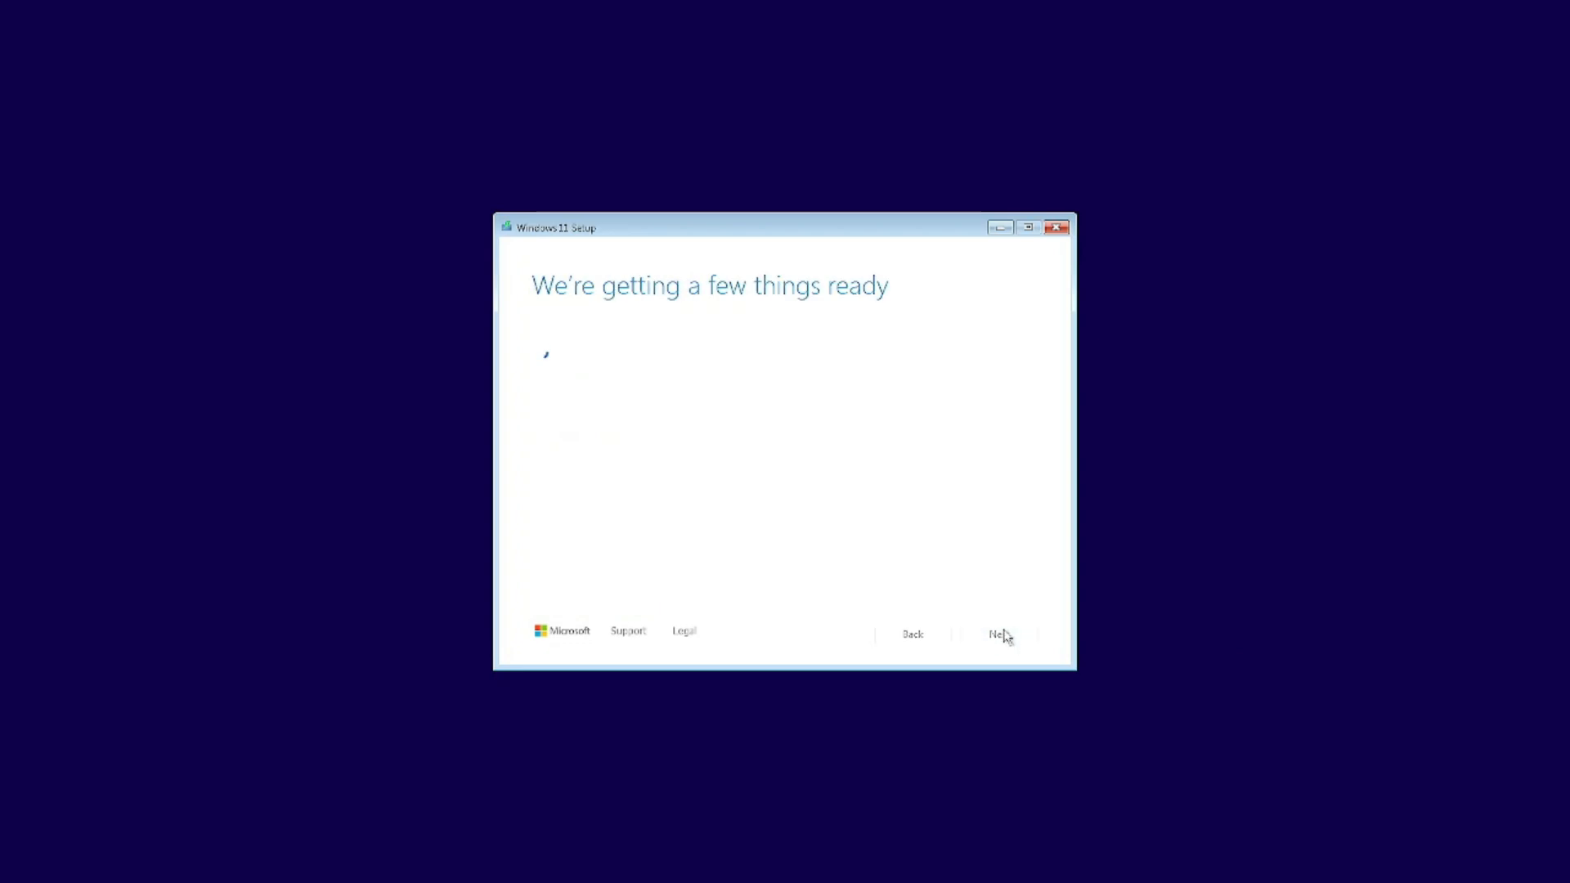
left_click(993, 635)
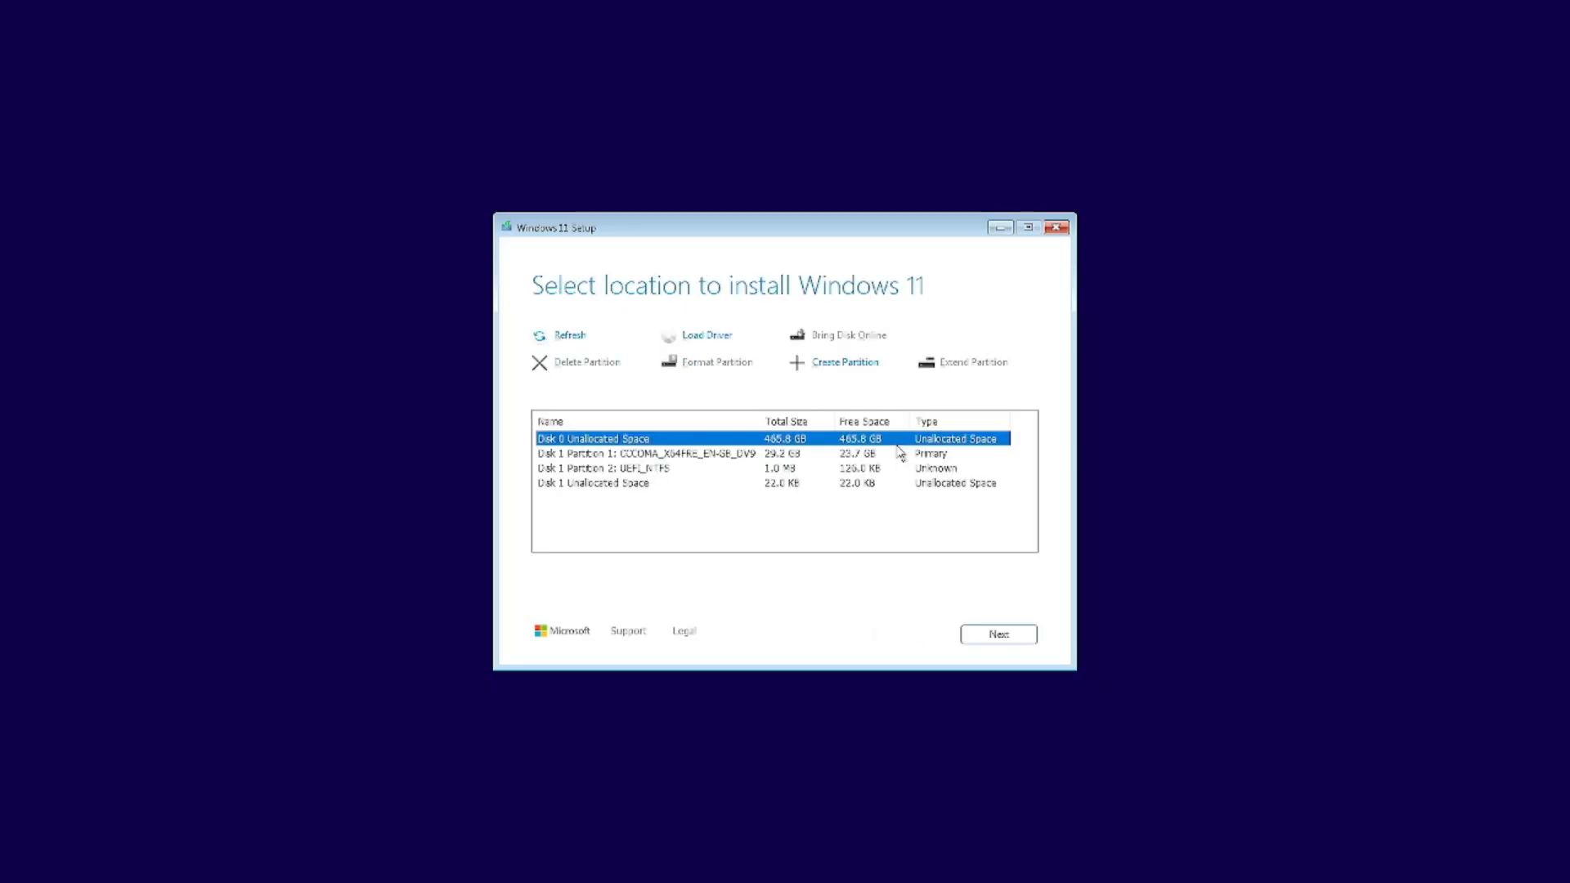
Step: Create a 476938 MB partition on Disk 0, format Partition 3 and install Windows onto it
left_click(842, 483)
left_click(791, 451)
left_click(792, 440)
left_click(843, 369)
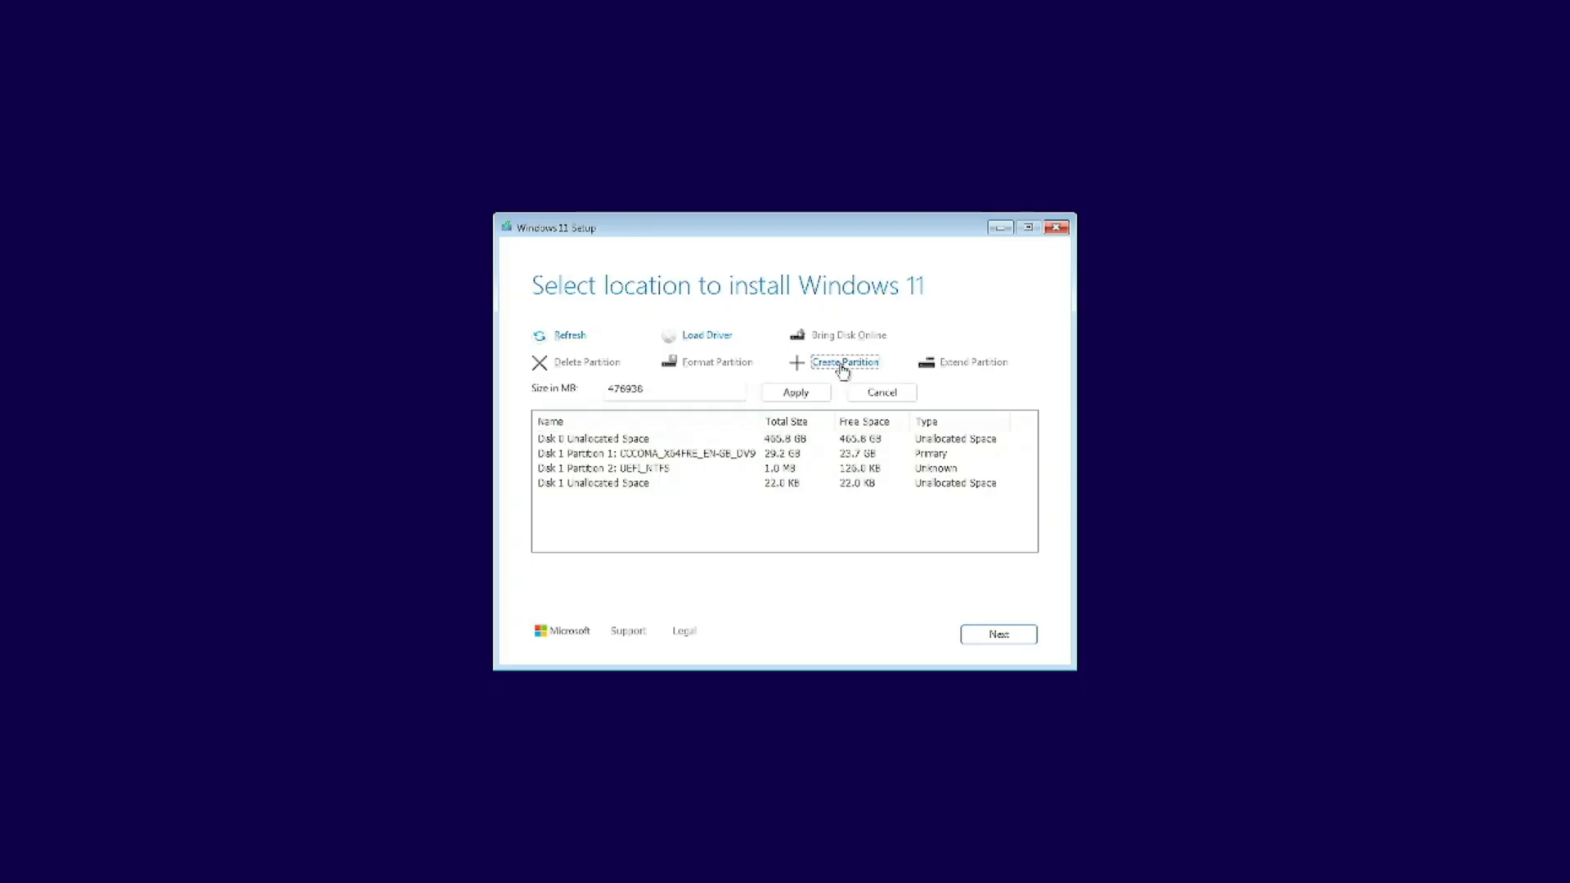
left_click(793, 393)
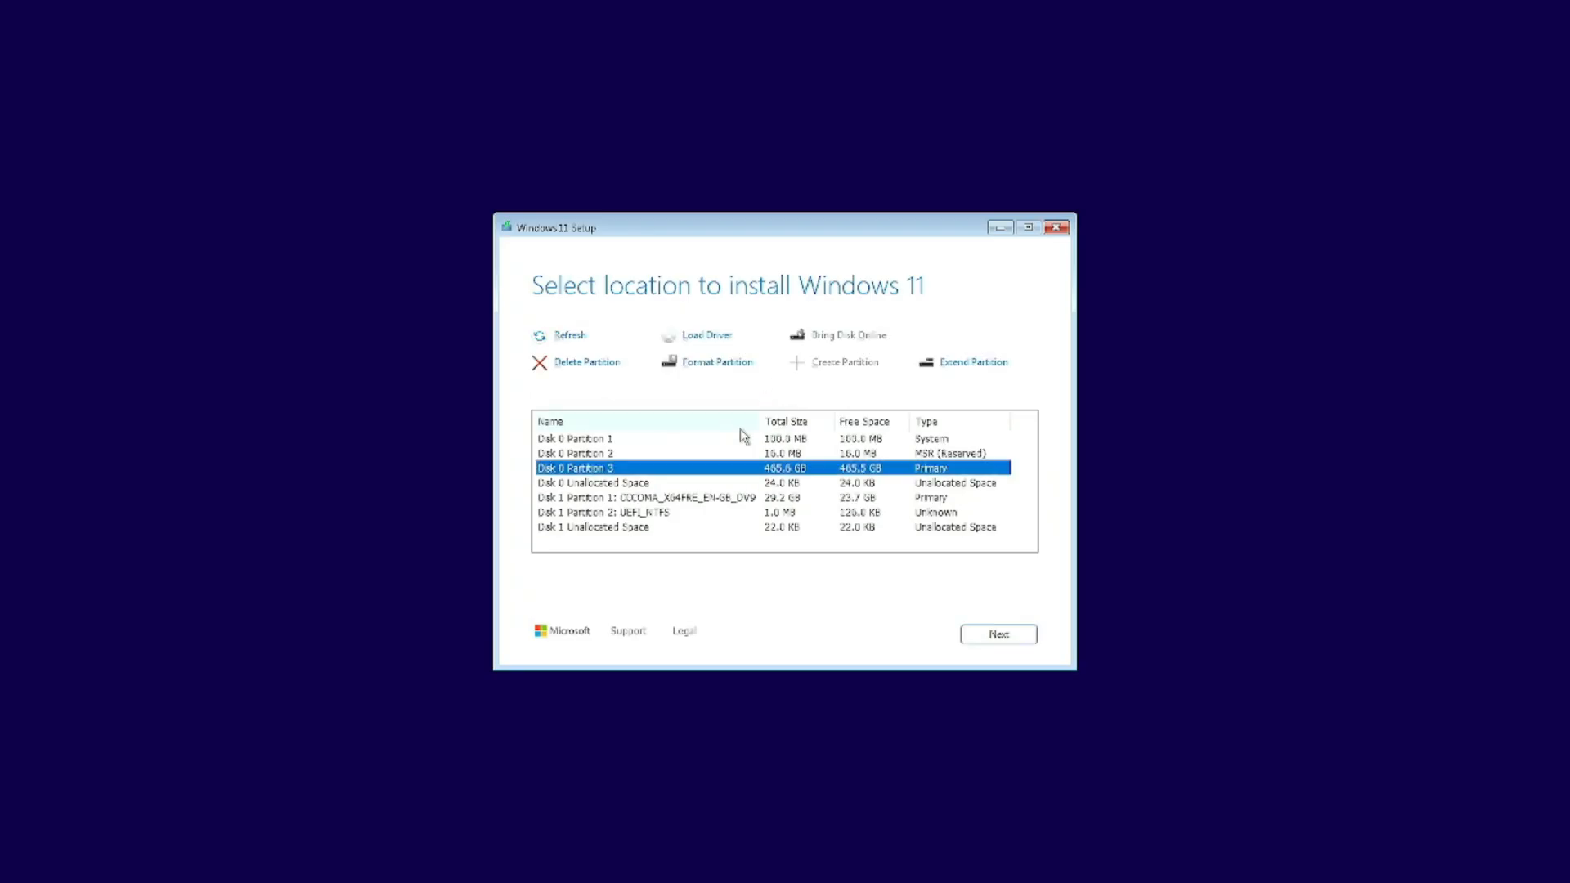
left_click(716, 362)
left_click(997, 637)
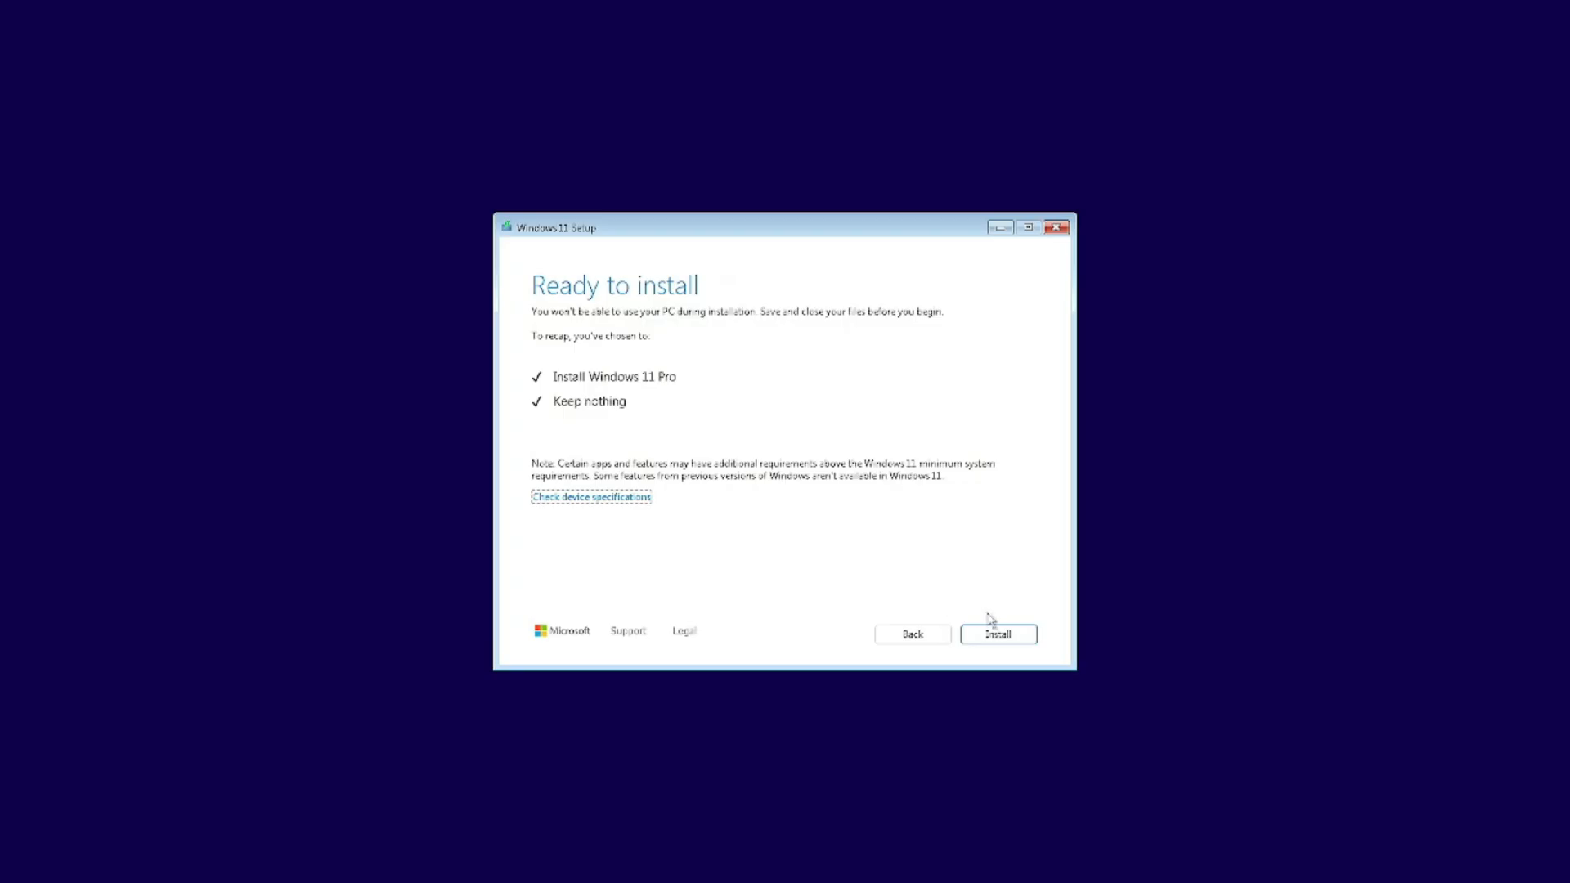
Step: Install Windows 11 Pro and let the PC reboot into first-run setup
left_click(999, 637)
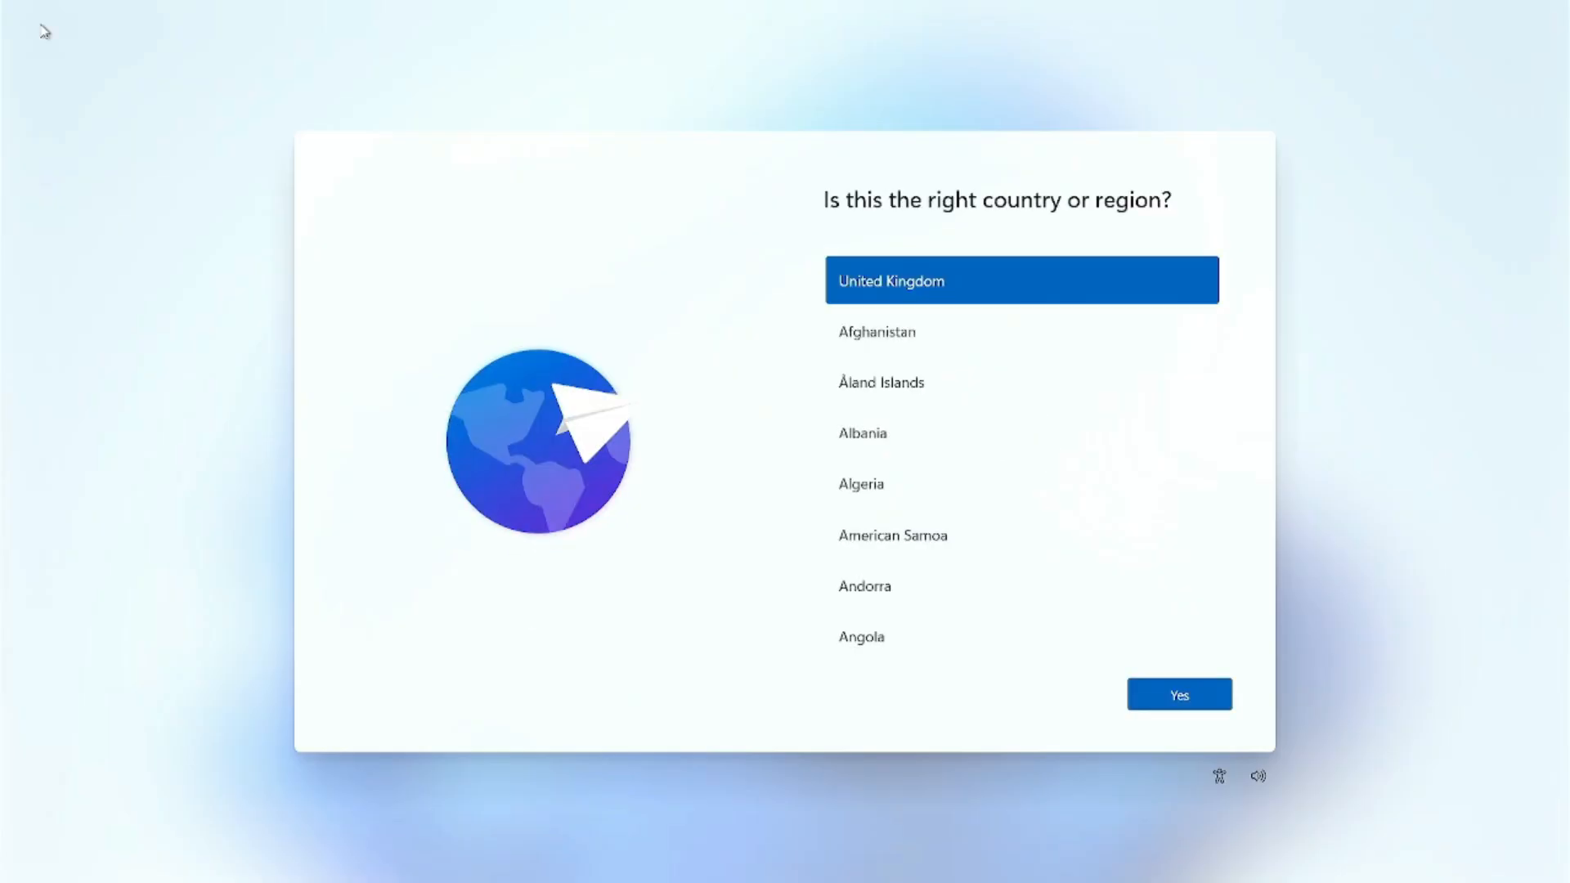
Step: Confirm United Kingdom, pick the United States-International keyboard, and continue without internet
left_click(1142, 697)
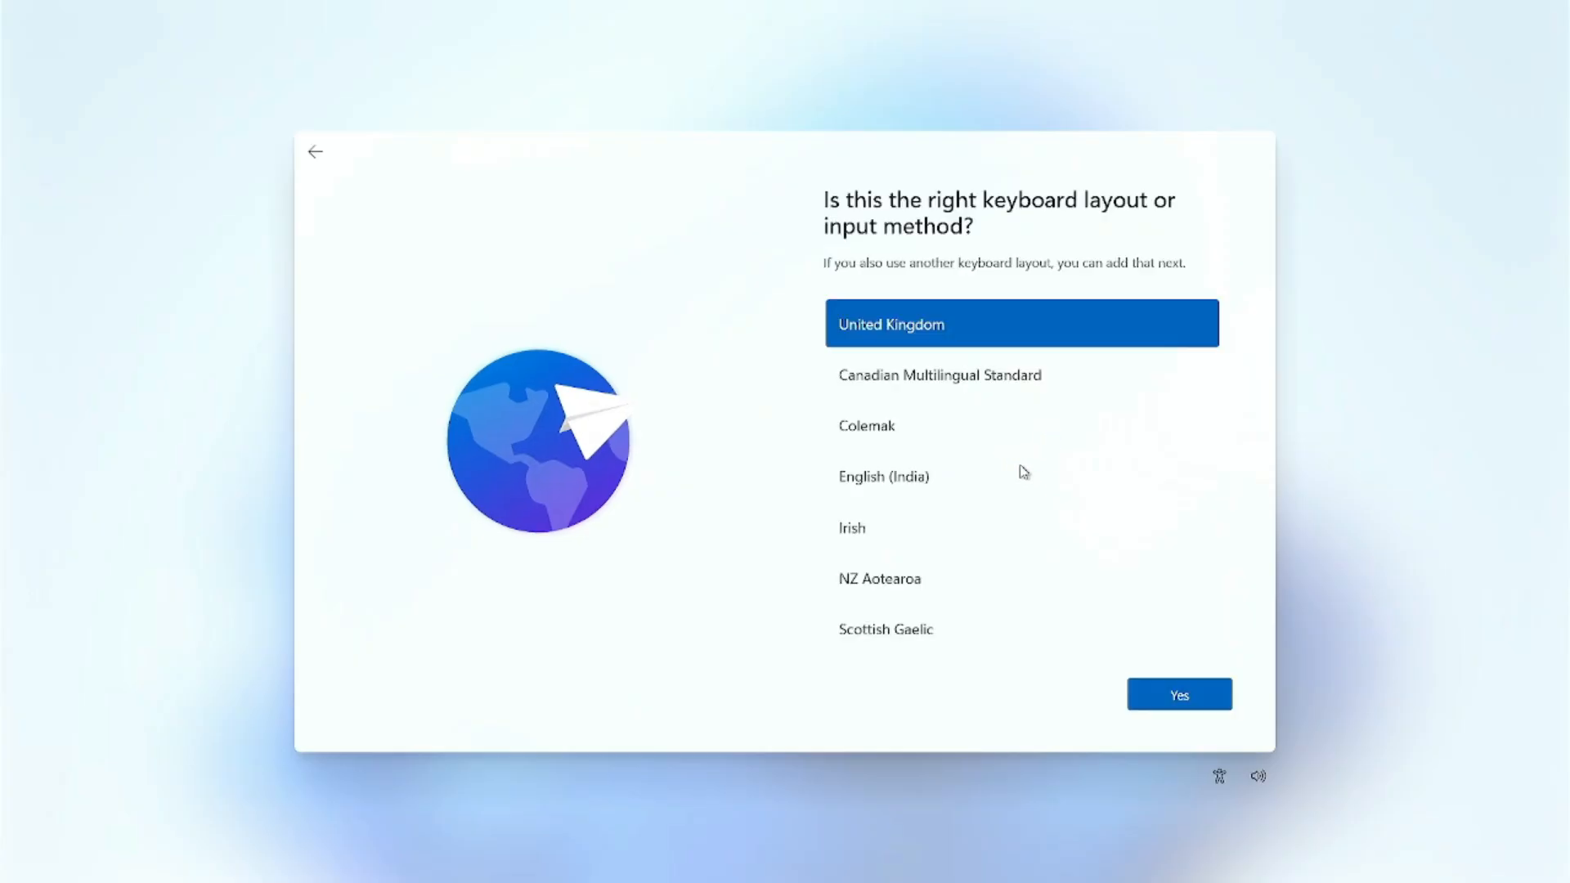
scroll(932, 508, "down", 5)
left_click(971, 621)
left_click(1177, 694)
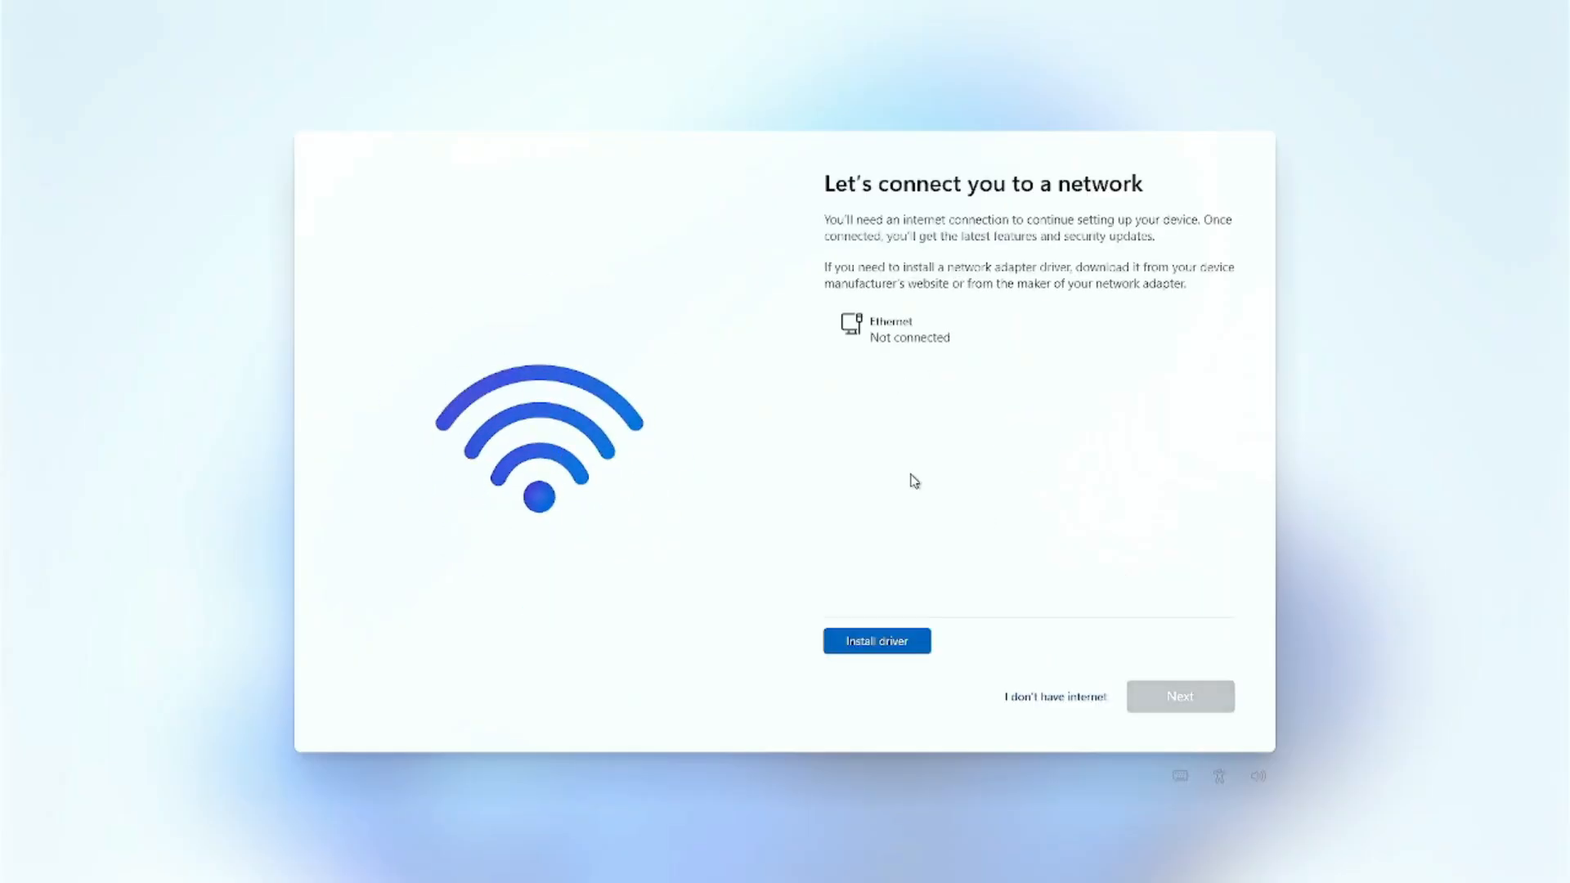
left_click(1049, 701)
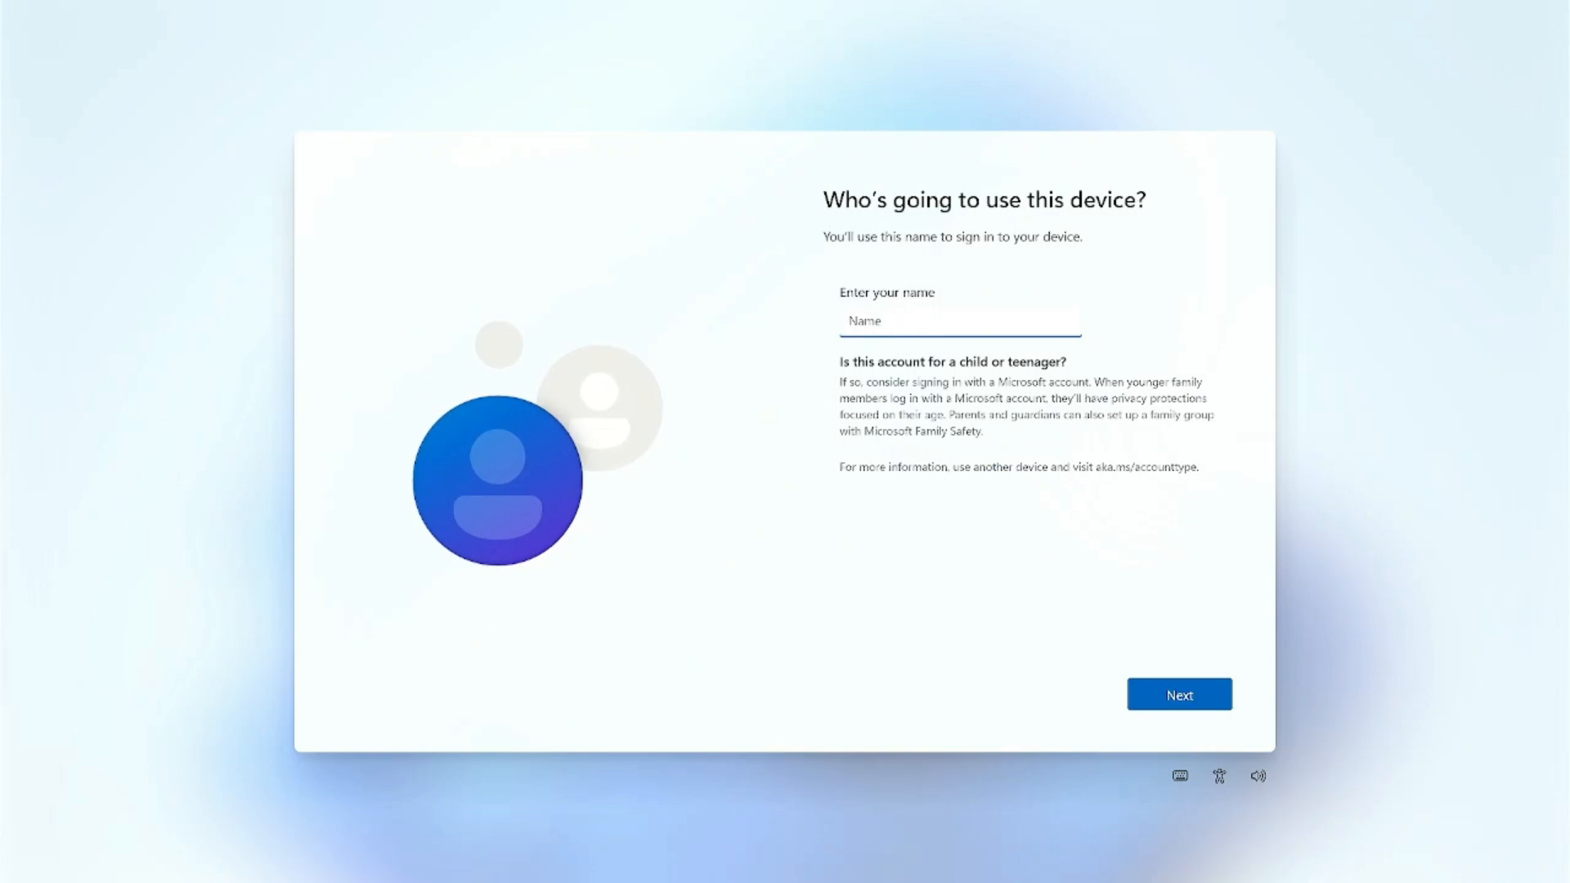
Step: Enter a local account name and continue without setting a password
type("admin")
left_click_drag(910, 334, 799, 308)
type("ad")
left_click(1179, 693)
left_click(1180, 693)
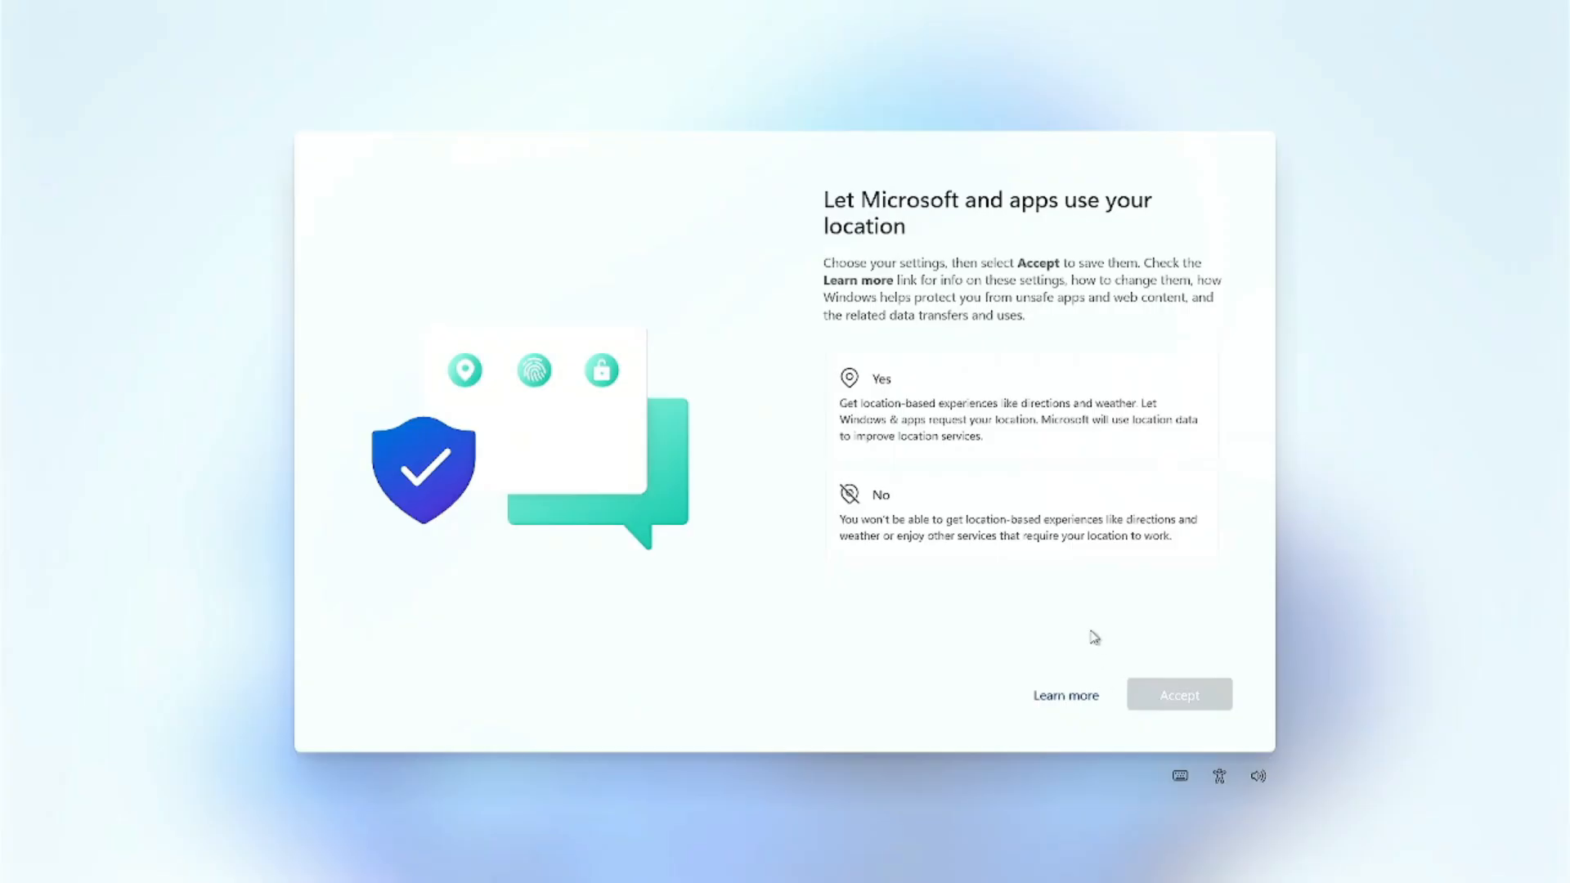
Step: Allow location access and turn on Find my device
left_click(879, 515)
left_click(972, 445)
left_click(960, 493)
left_click(967, 437)
left_click(1169, 692)
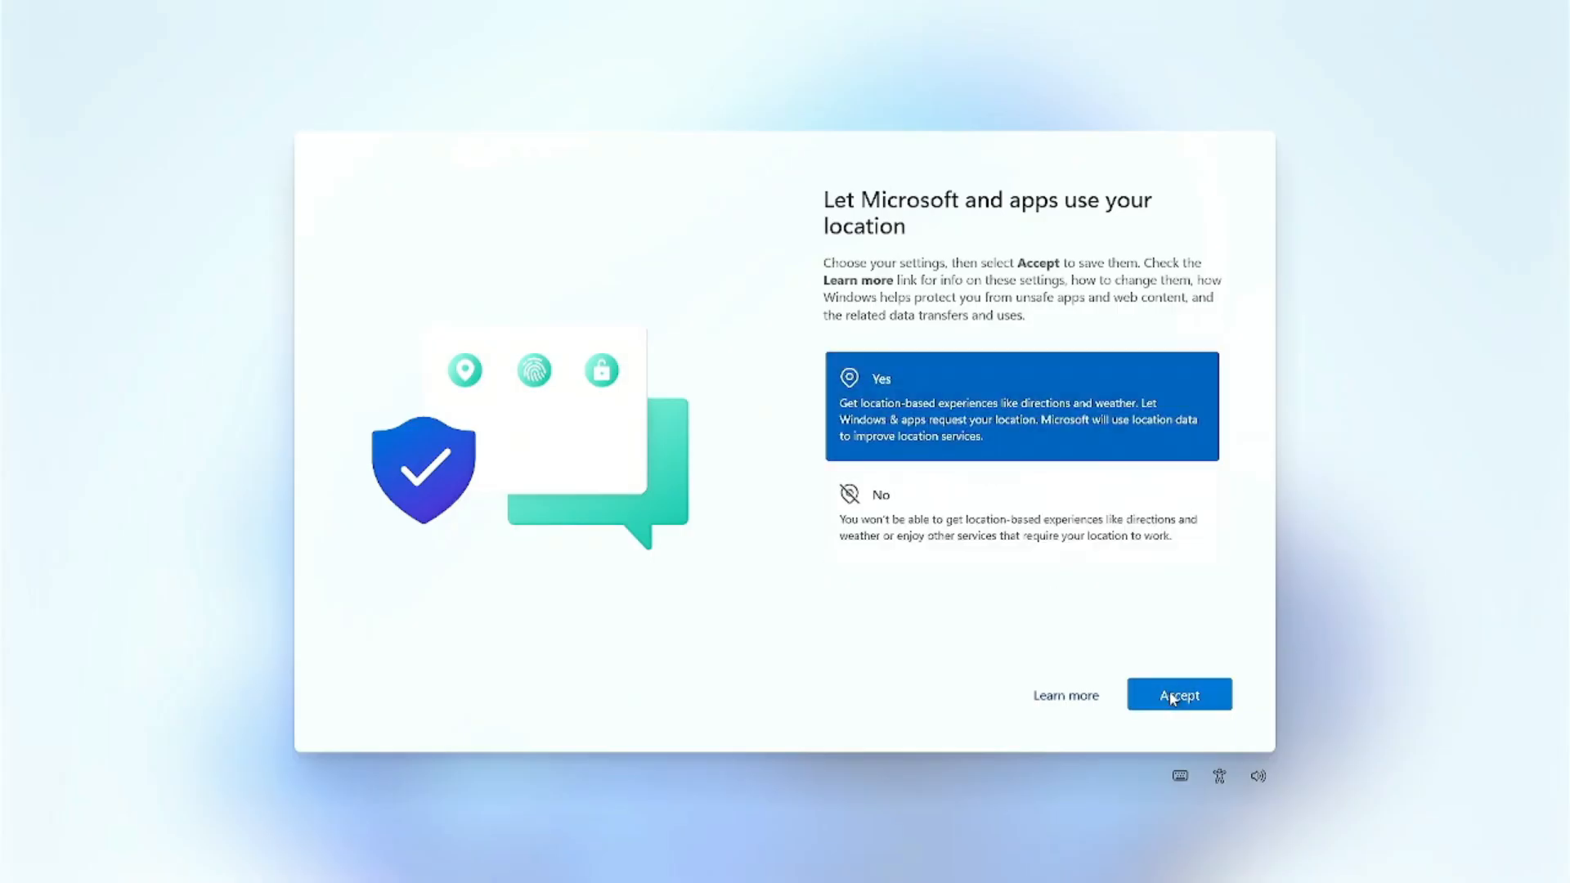
left_click(1026, 521)
left_click(1026, 401)
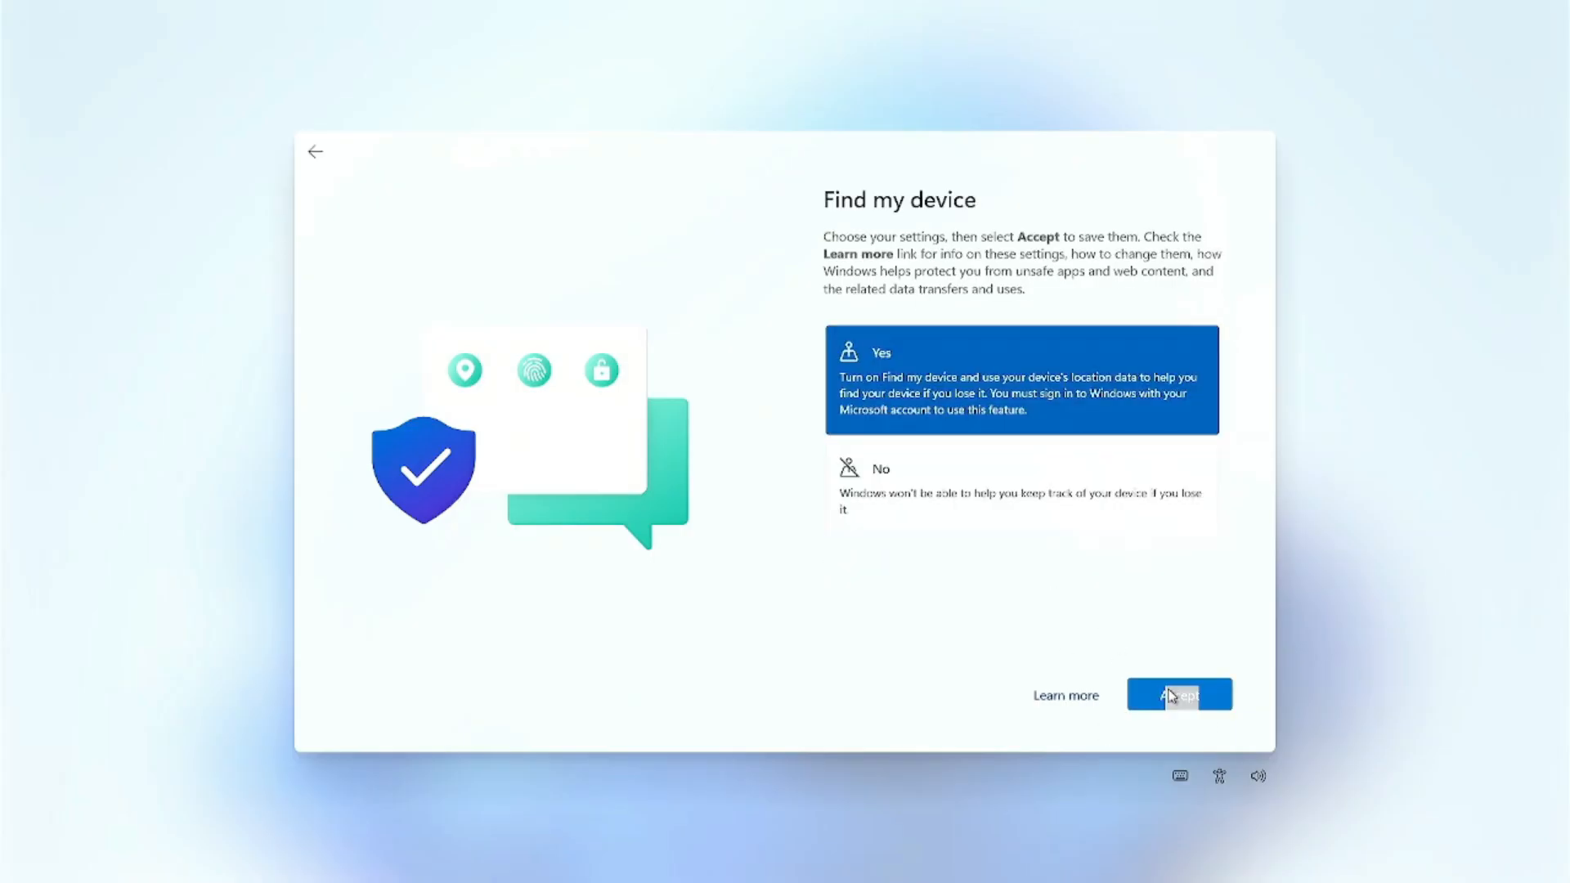
left_click(1169, 695)
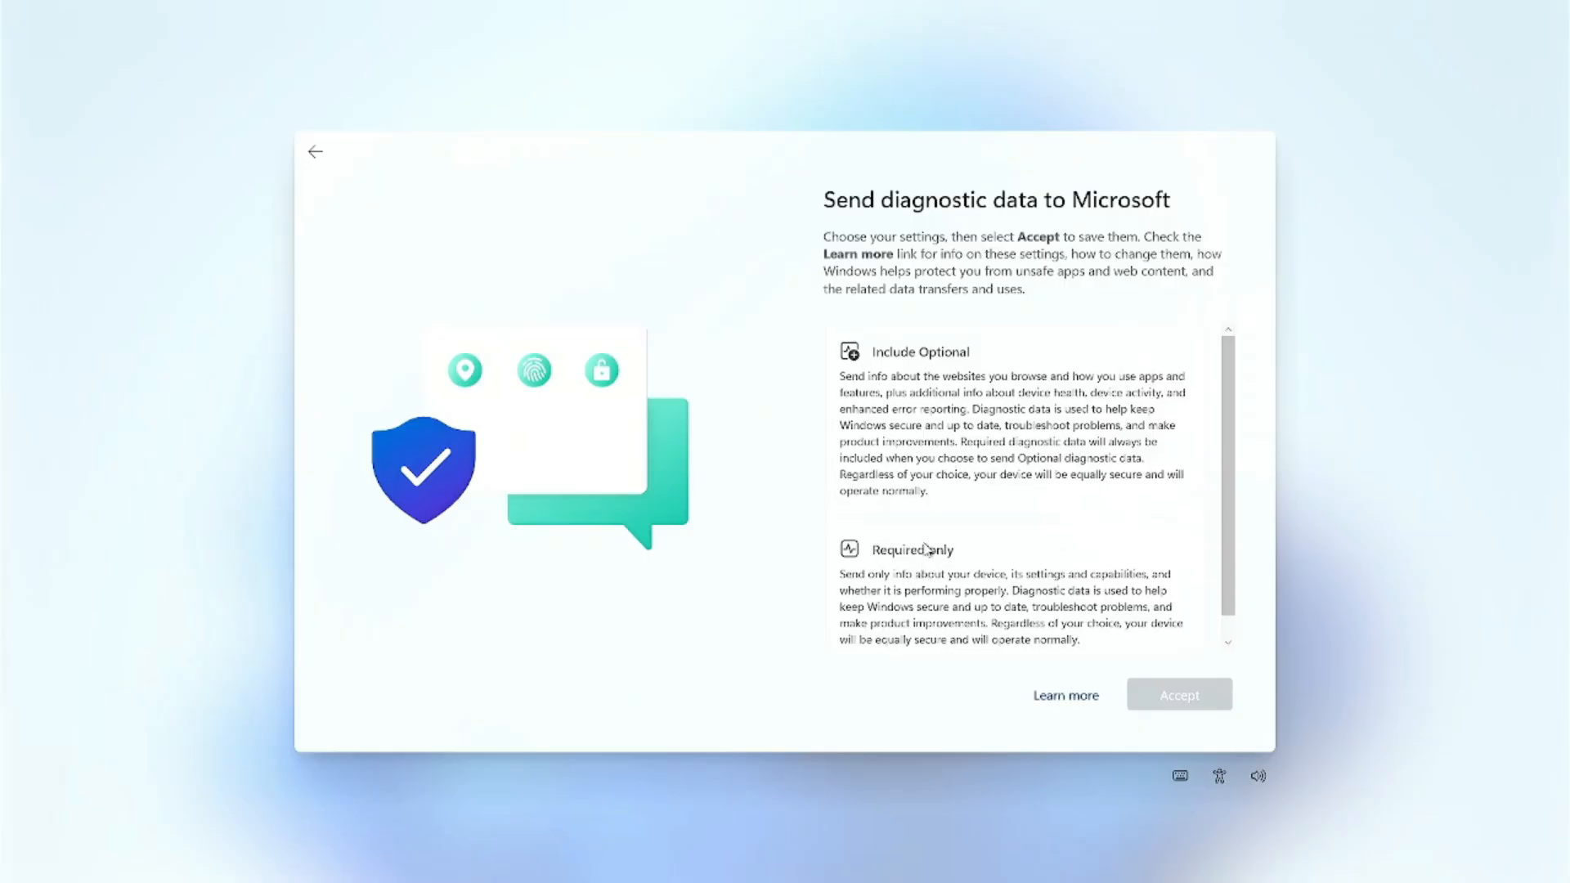
Step: Send Required only diagnostic data and allow inking and typing improvement
left_click(926, 571)
left_click(945, 476)
left_click(942, 565)
left_click(1167, 692)
left_click(905, 395)
left_click(1178, 694)
Step: Set tailored experiences and the advertising ID to Yes to finish privacy setup
left_click(995, 410)
left_click(1006, 511)
left_click(1162, 695)
left_click(1036, 372)
left_click(1174, 699)
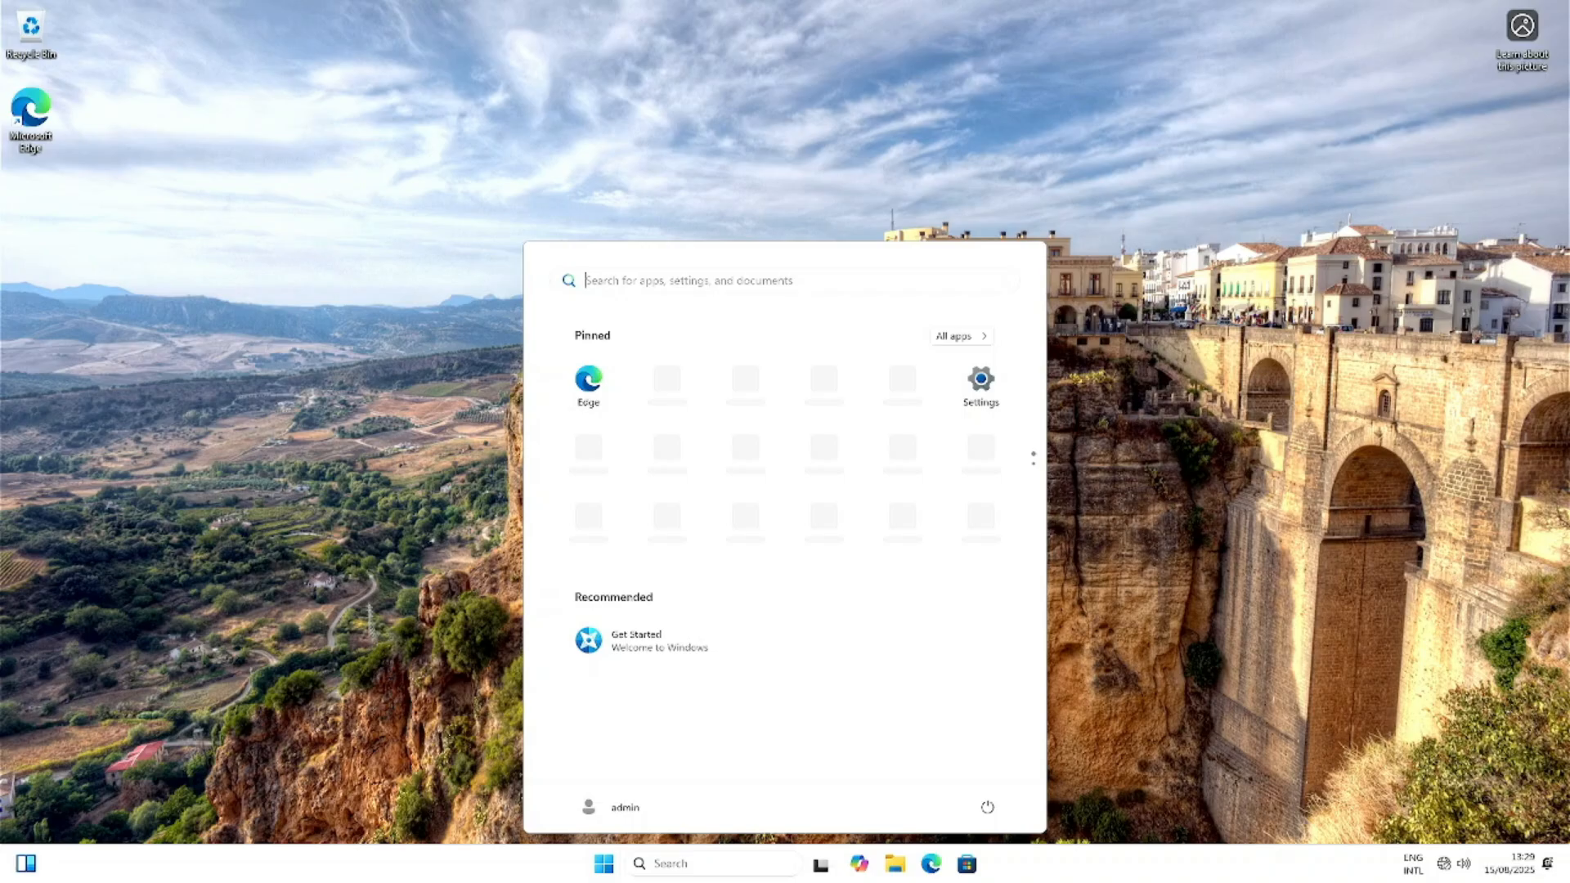
Step: Refresh the desktop and search 'theme' to reach Themes and related settings
right_click(235, 354)
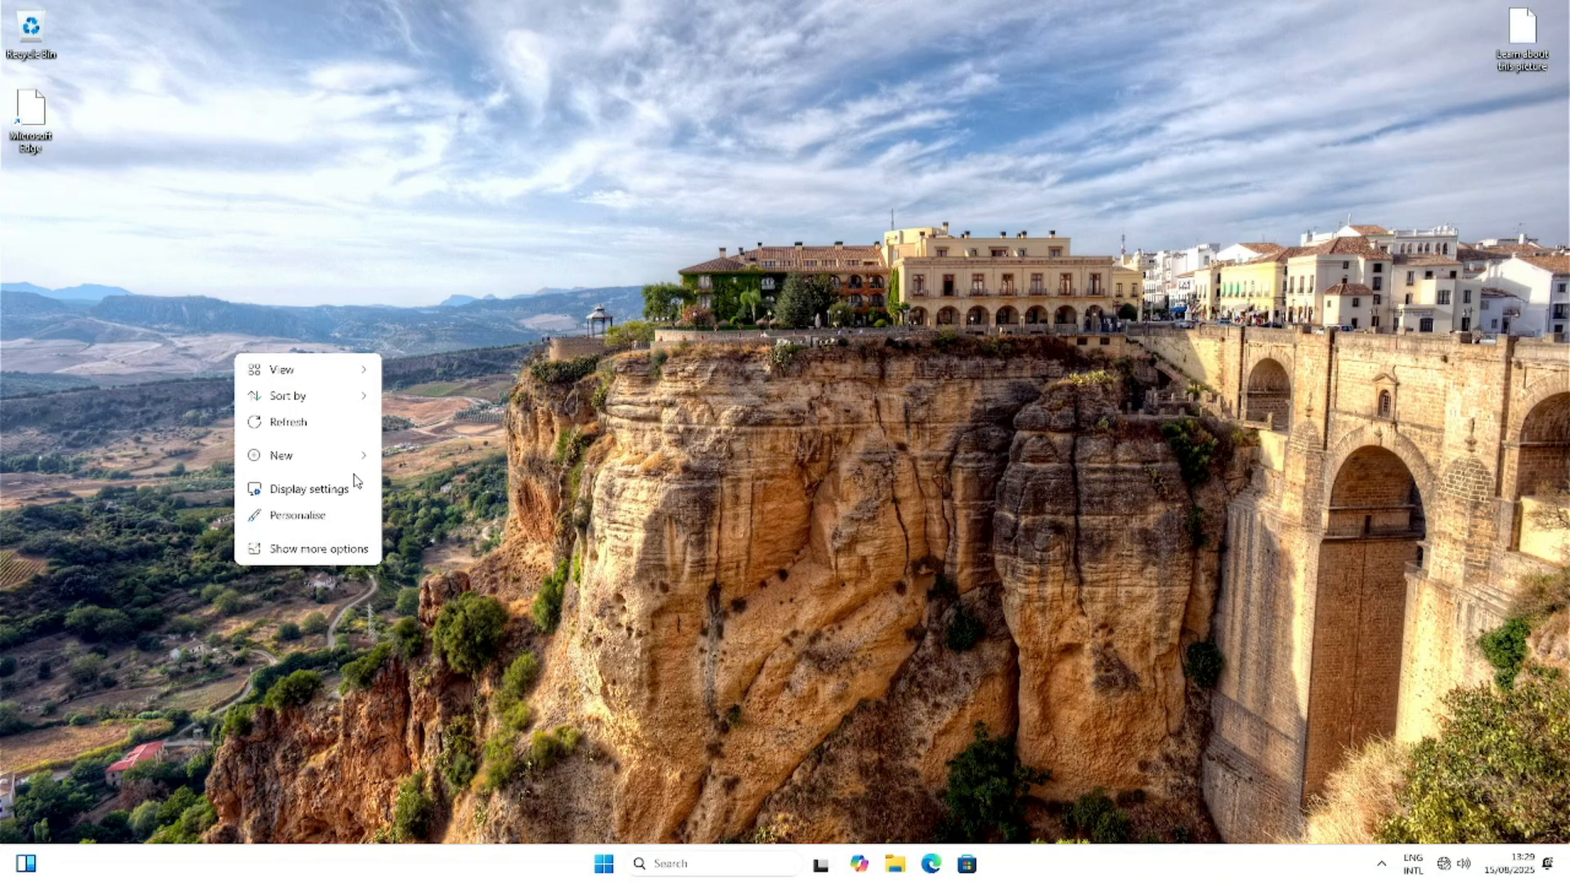
left_click(288, 422)
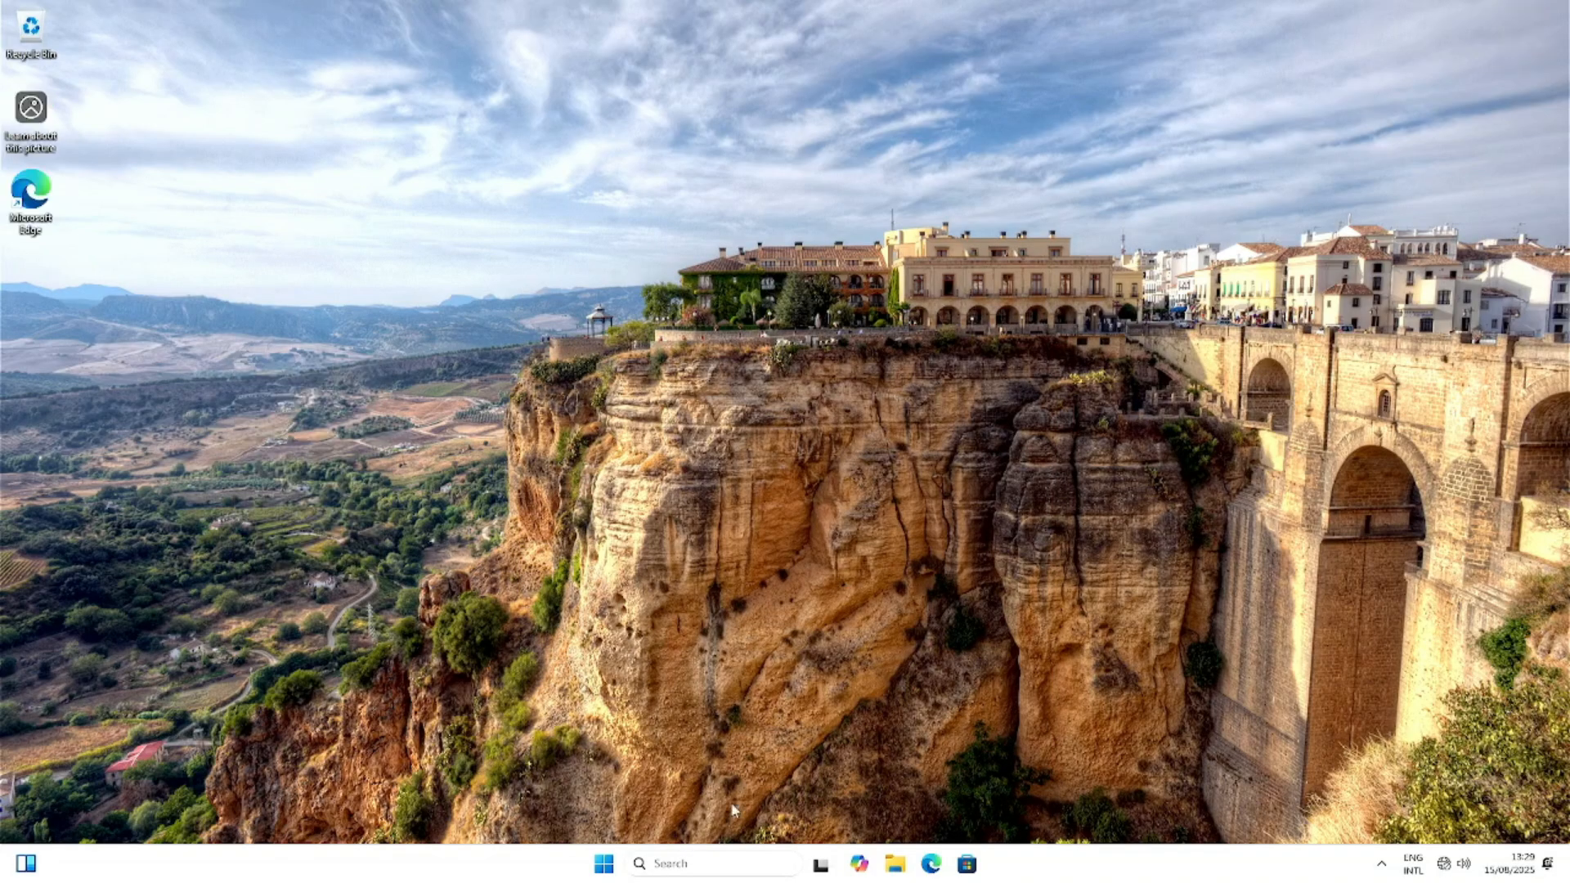
left_click(672, 864)
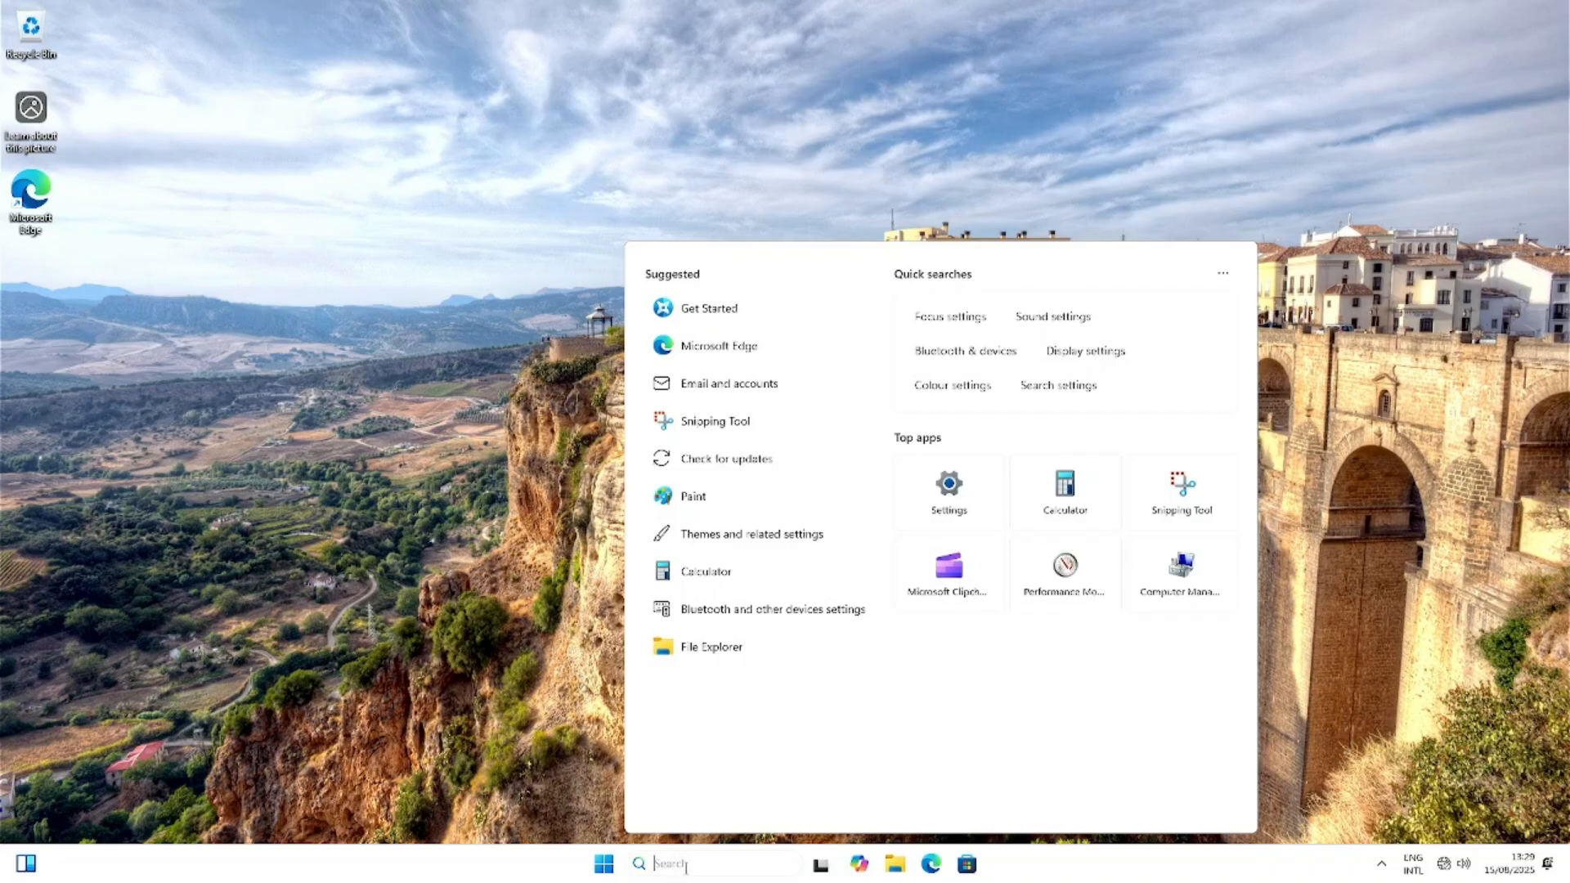
type("theme")
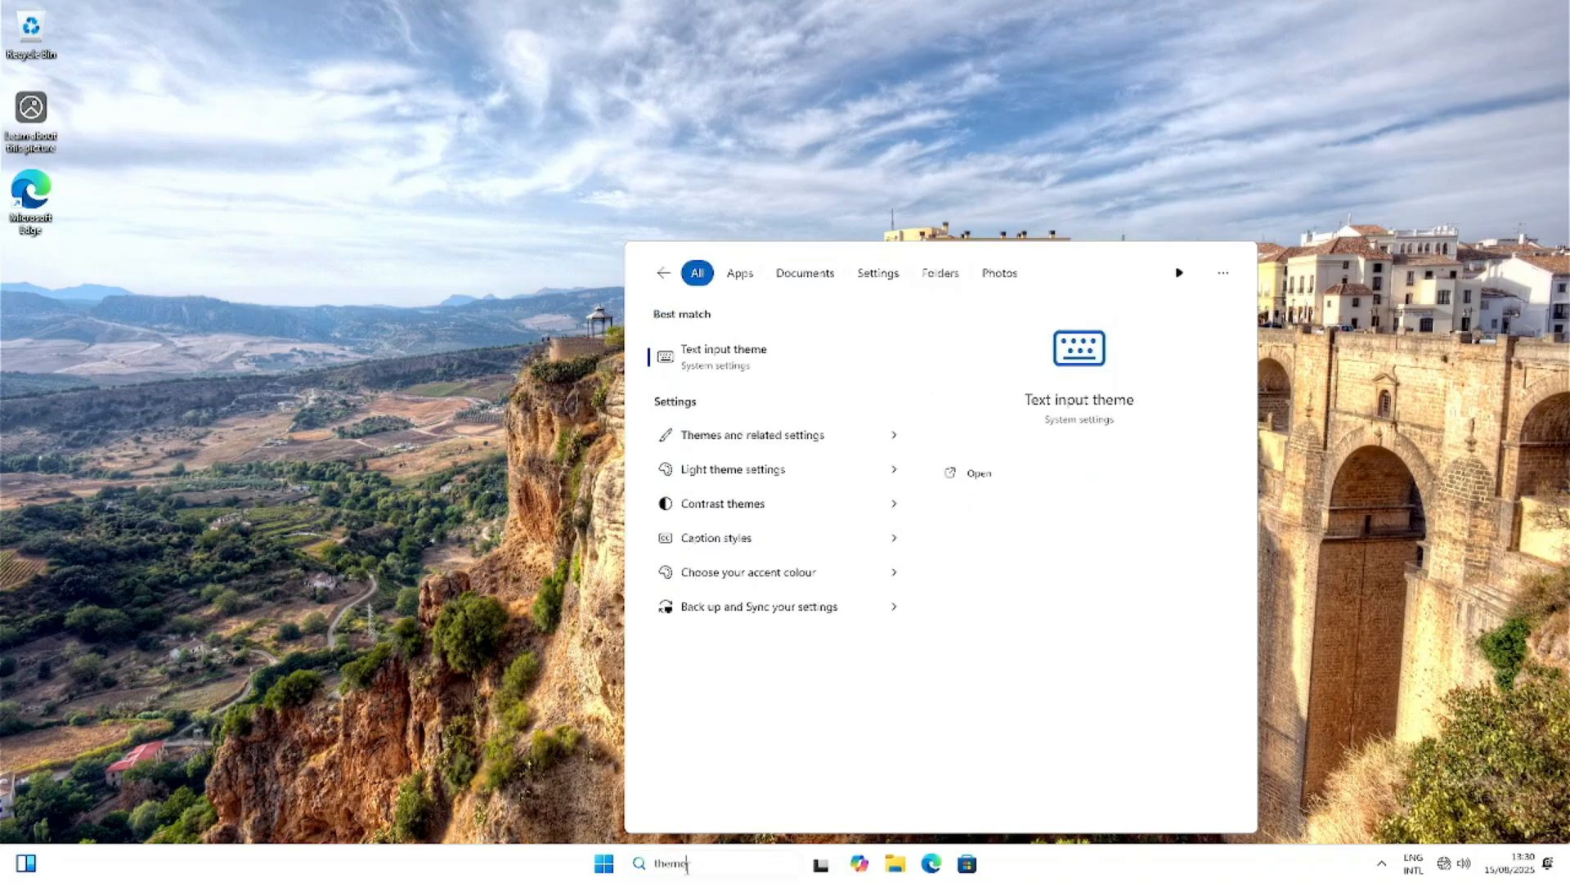
left_click(727, 443)
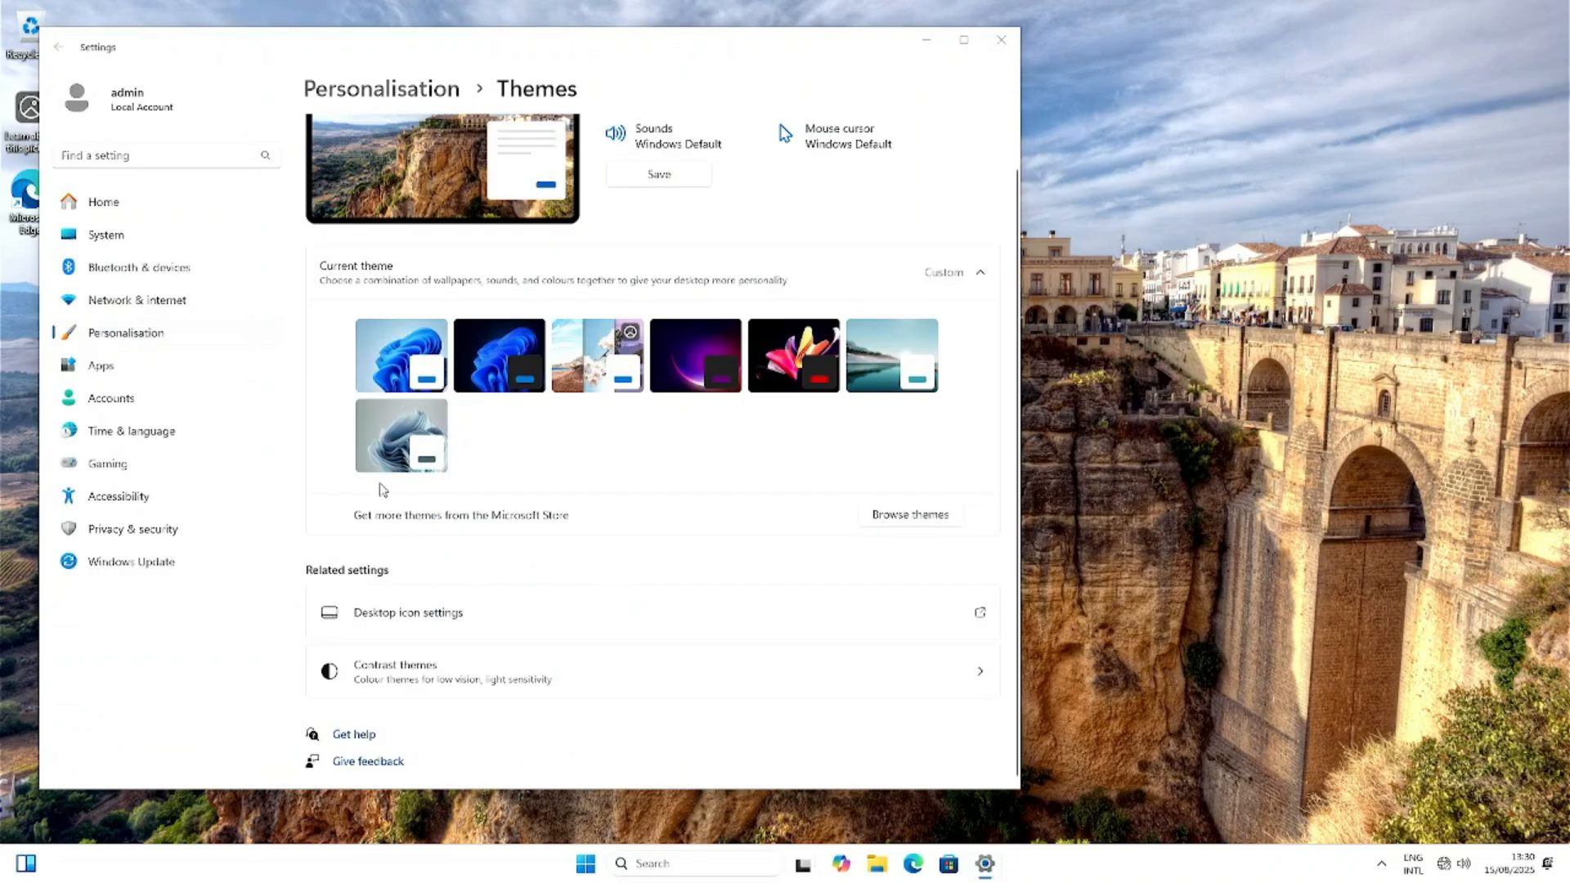
Step: Tick Computer in Desktop icon settings, apply it, and close Settings
left_click(137, 169)
left_click(381, 440)
left_click(248, 441)
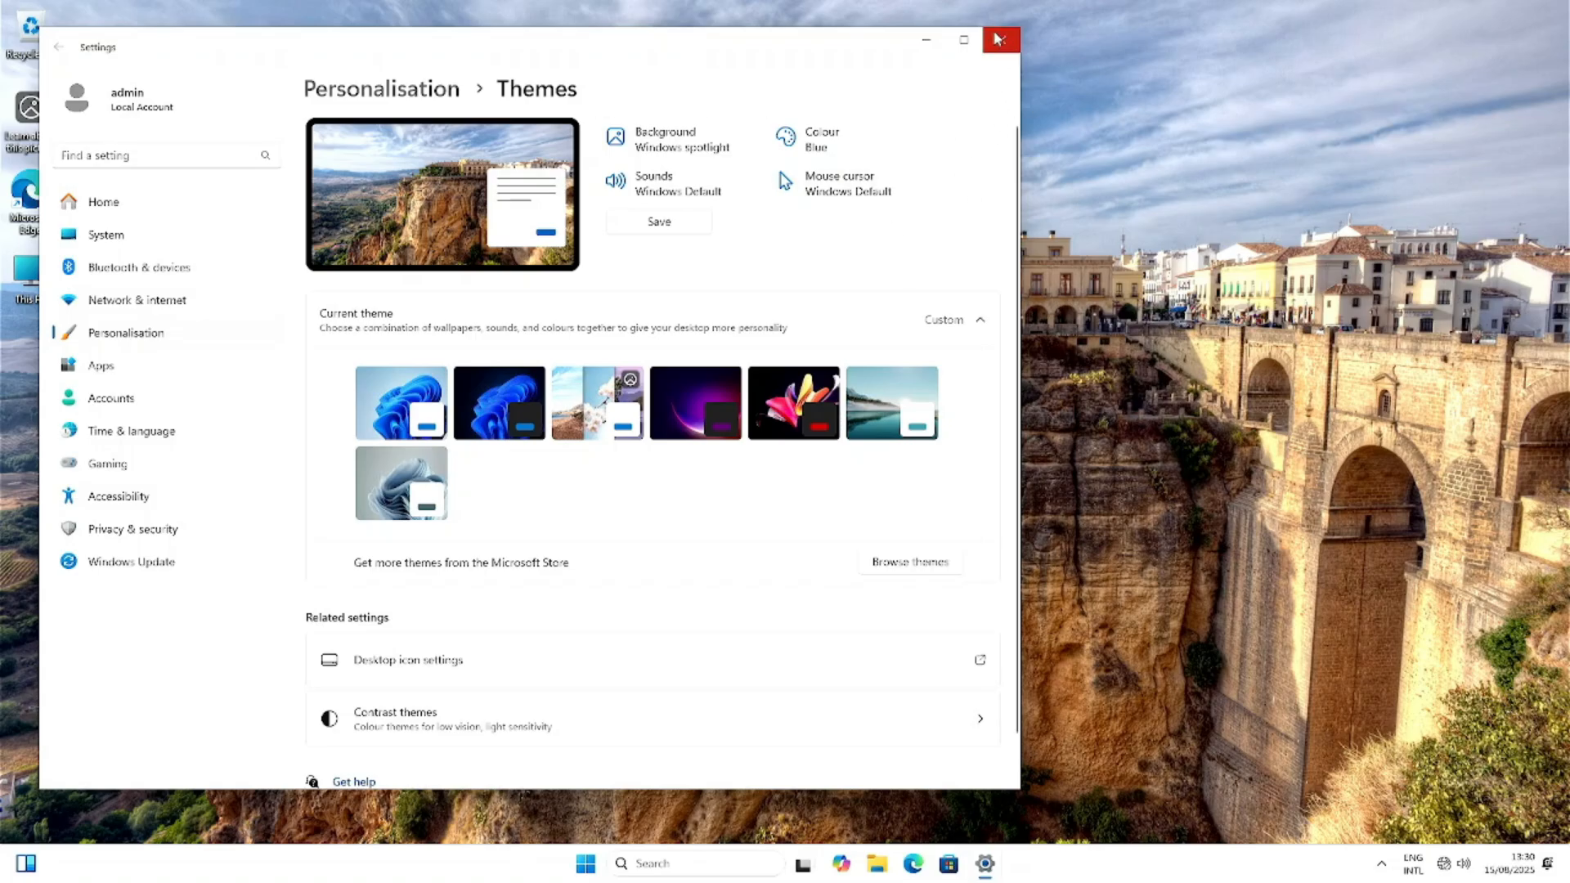
left_click(1003, 41)
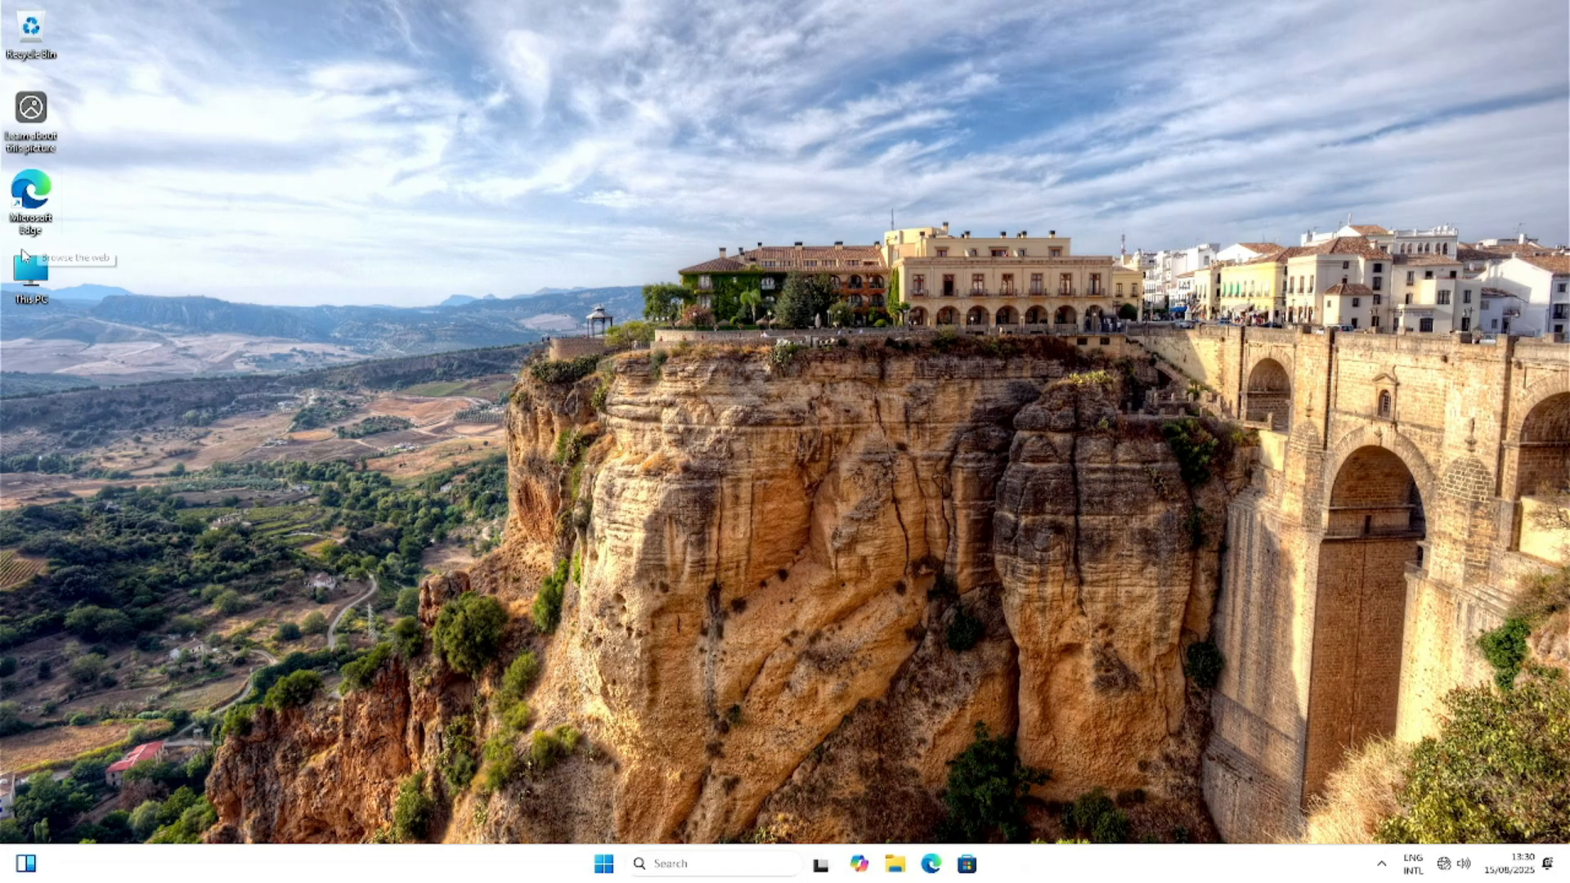
Step: Refresh the desktop so This PC moves to the top, then open its Properties (System About)
right_click(29, 273)
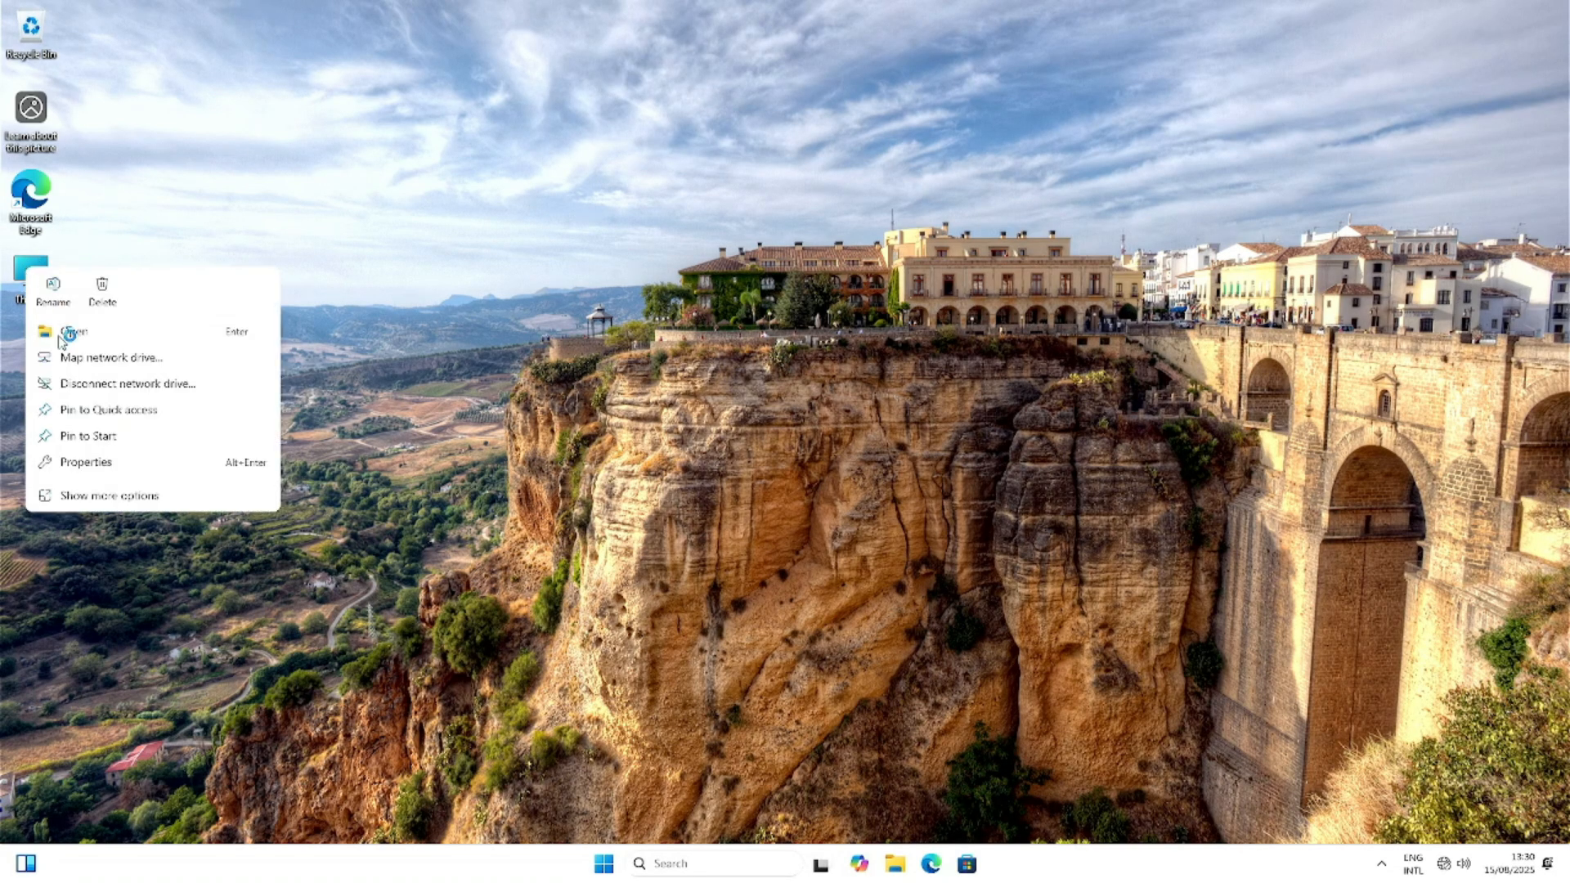
left_click(320, 234)
right_click(363, 319)
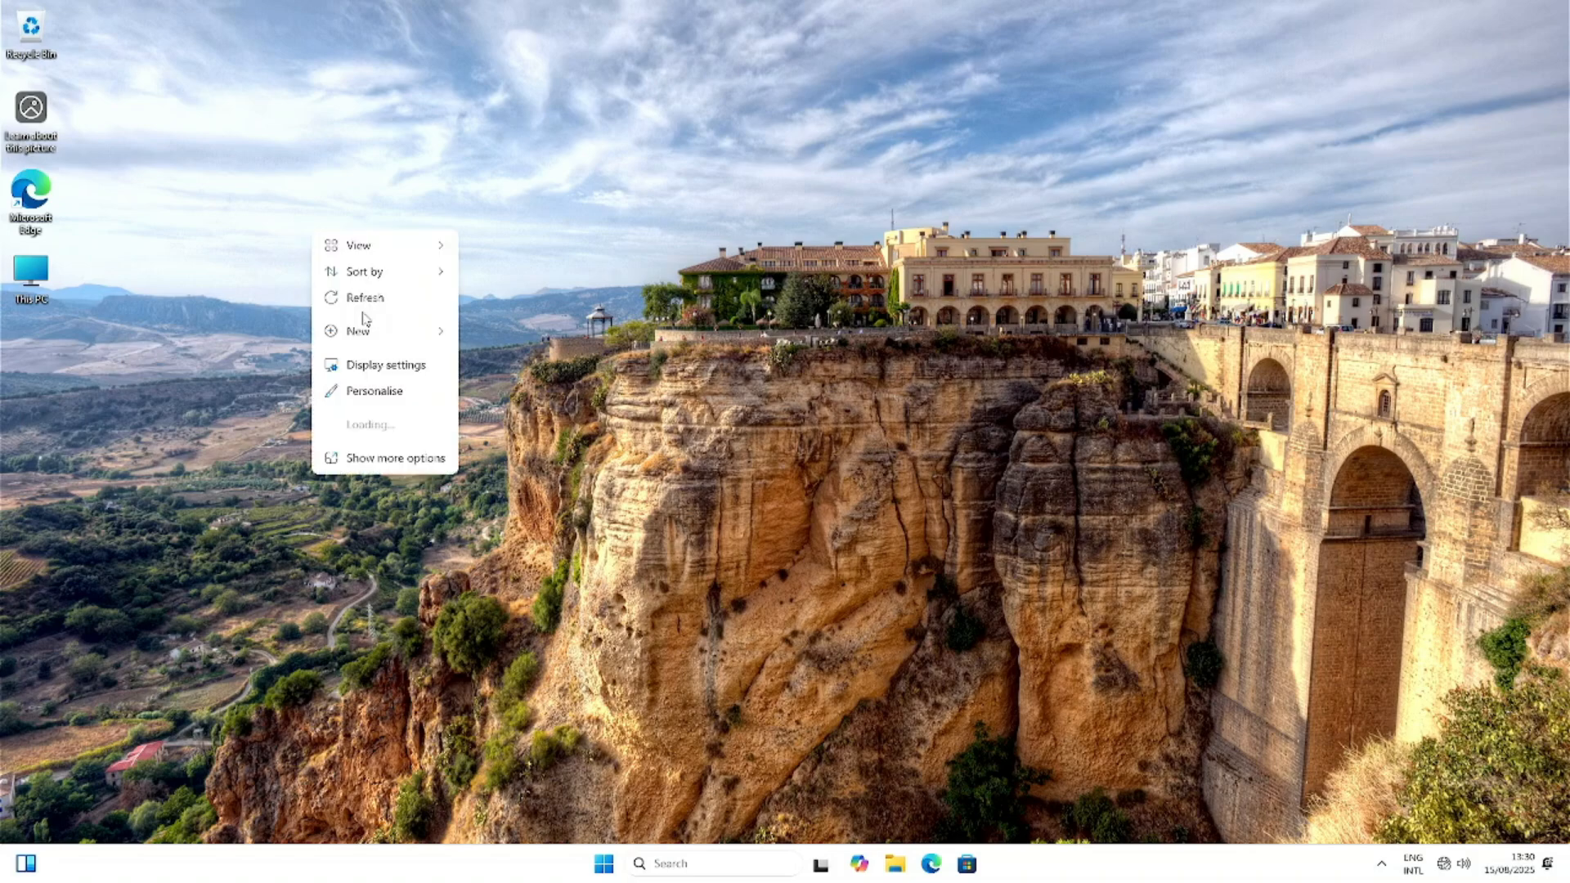
left_click(361, 301)
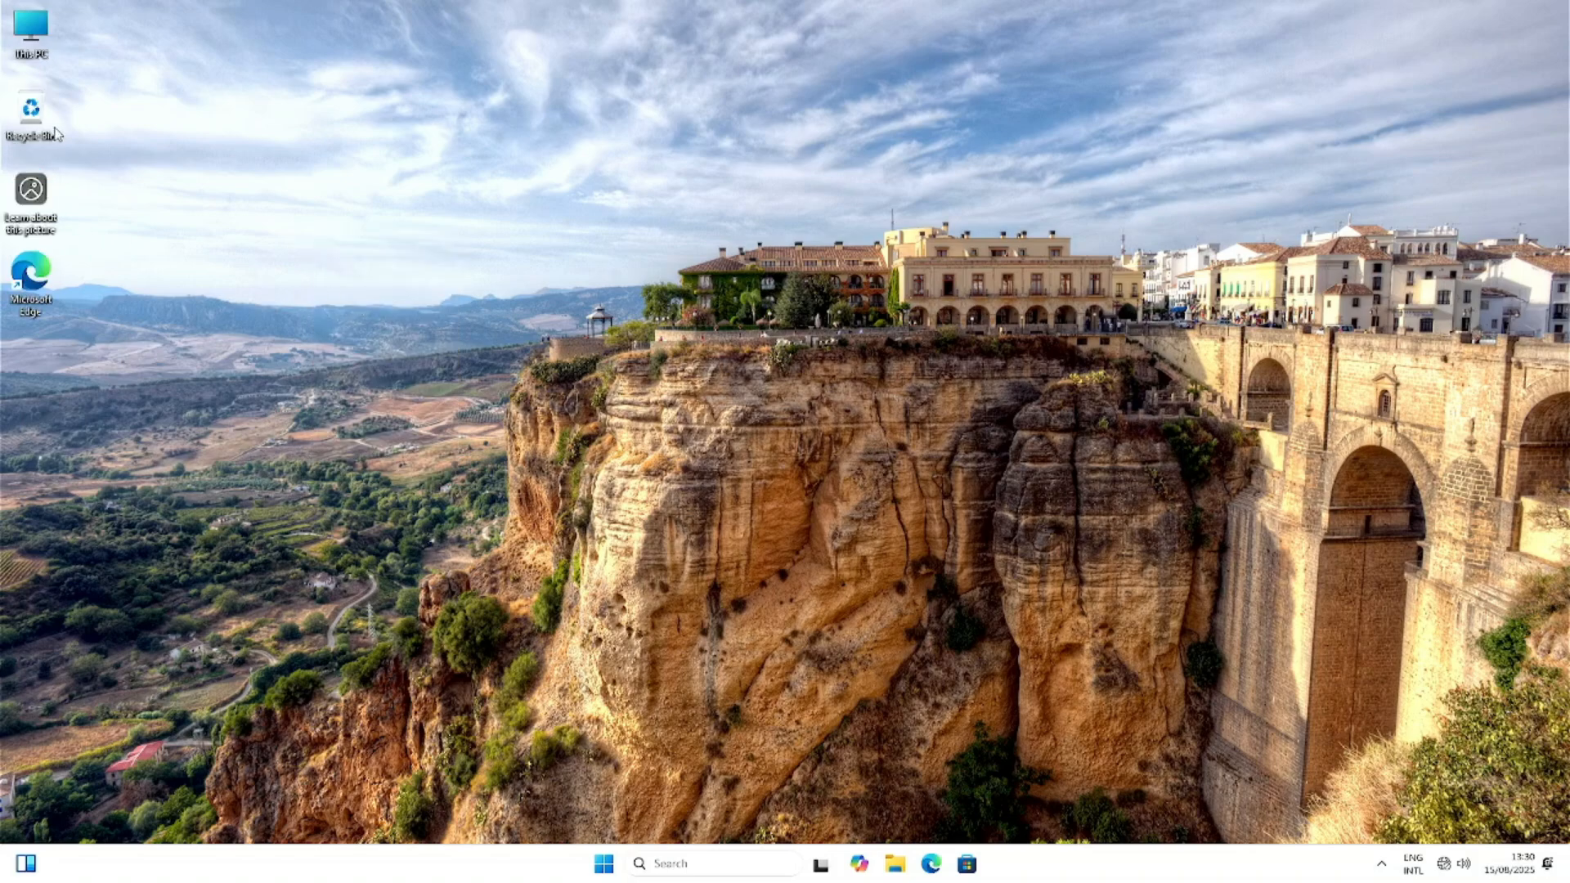
right_click(33, 36)
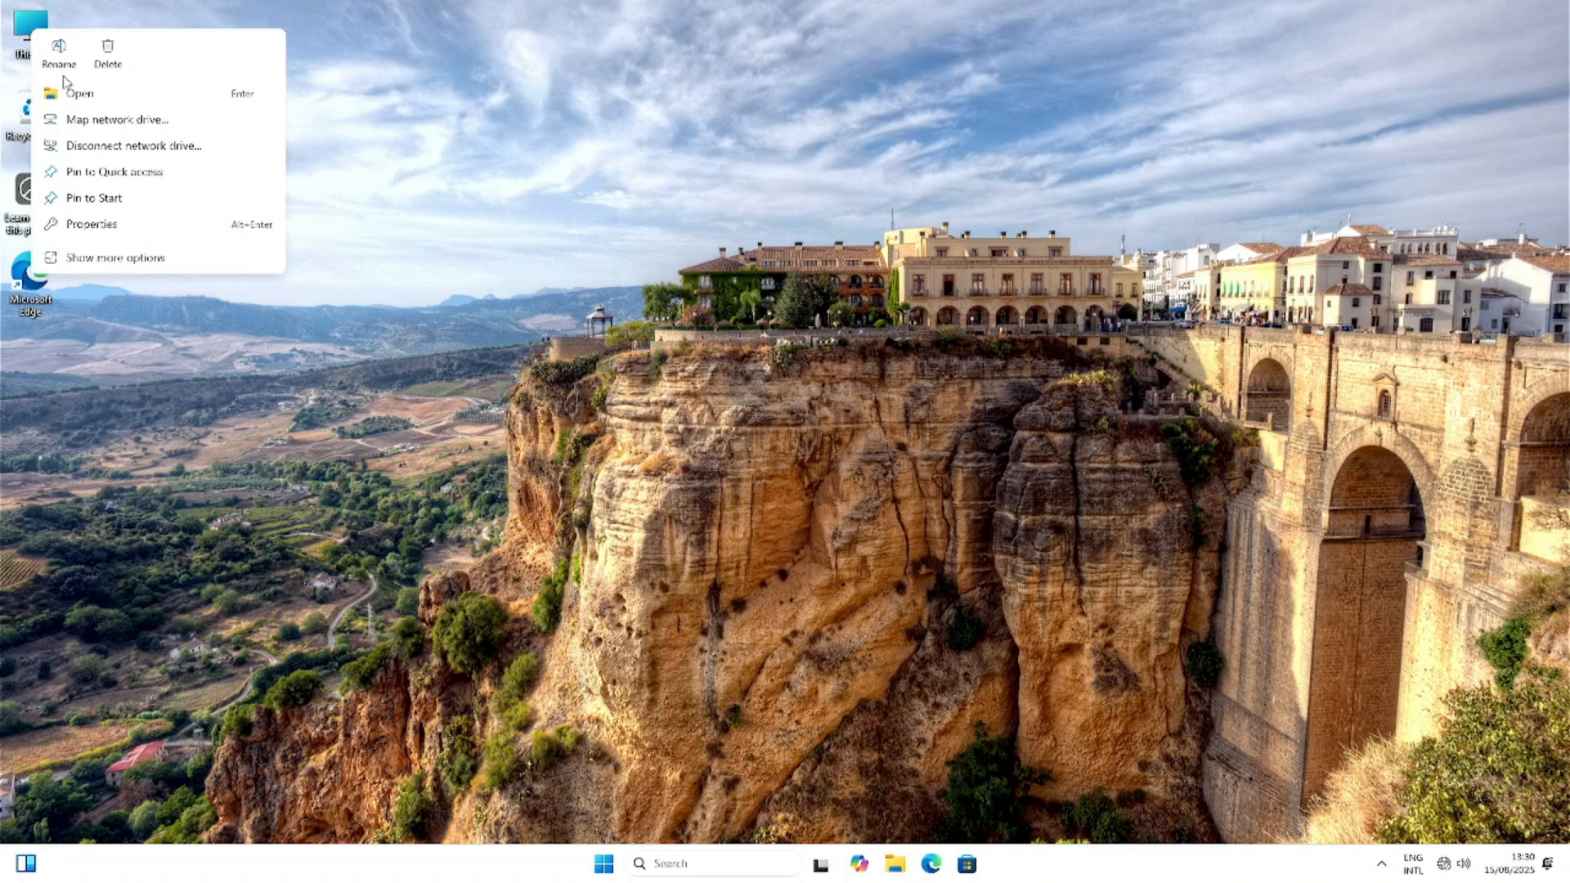
left_click(99, 226)
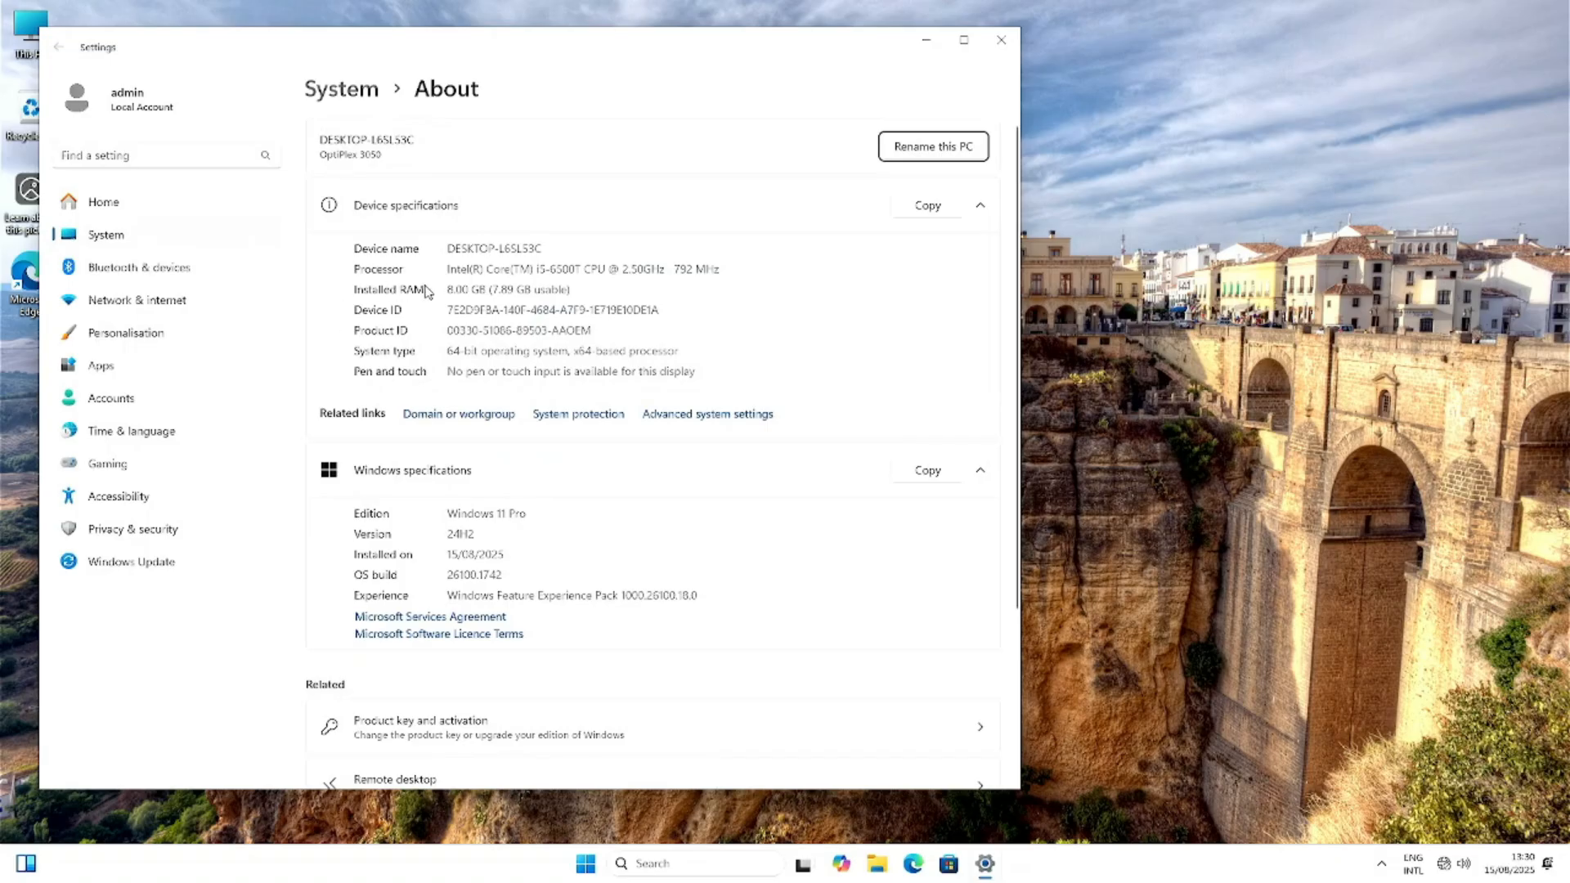
Step: Highlight the 8.00 GB RAM, processor, Windows 11 Pro edition, version 24H2 and installed-on date
left_click_drag(579, 291, 436, 267)
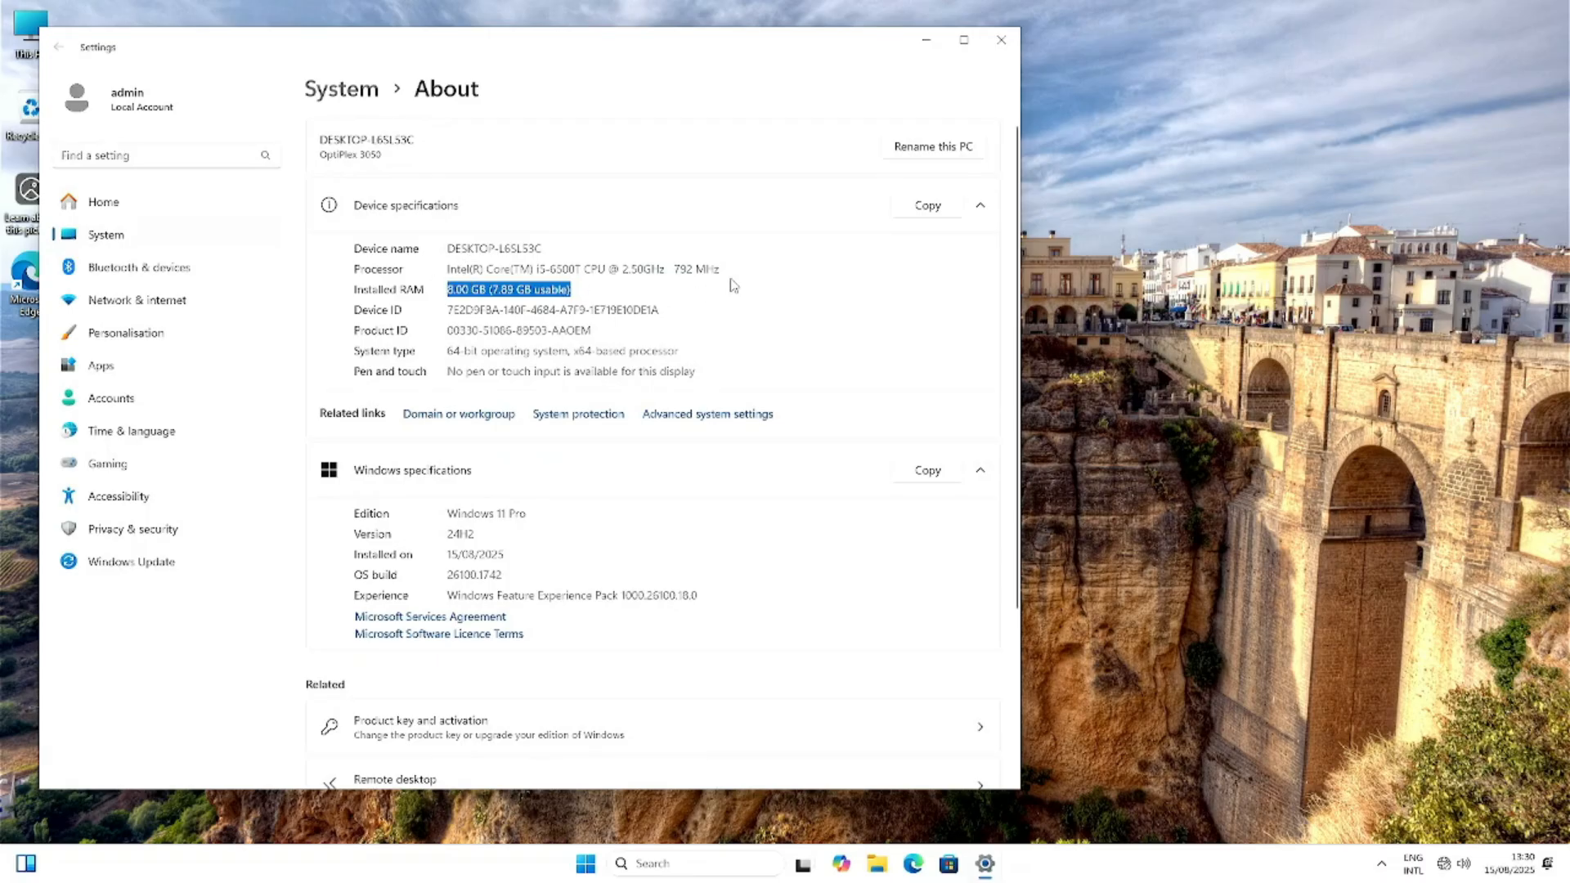
left_click_drag(733, 274, 443, 234)
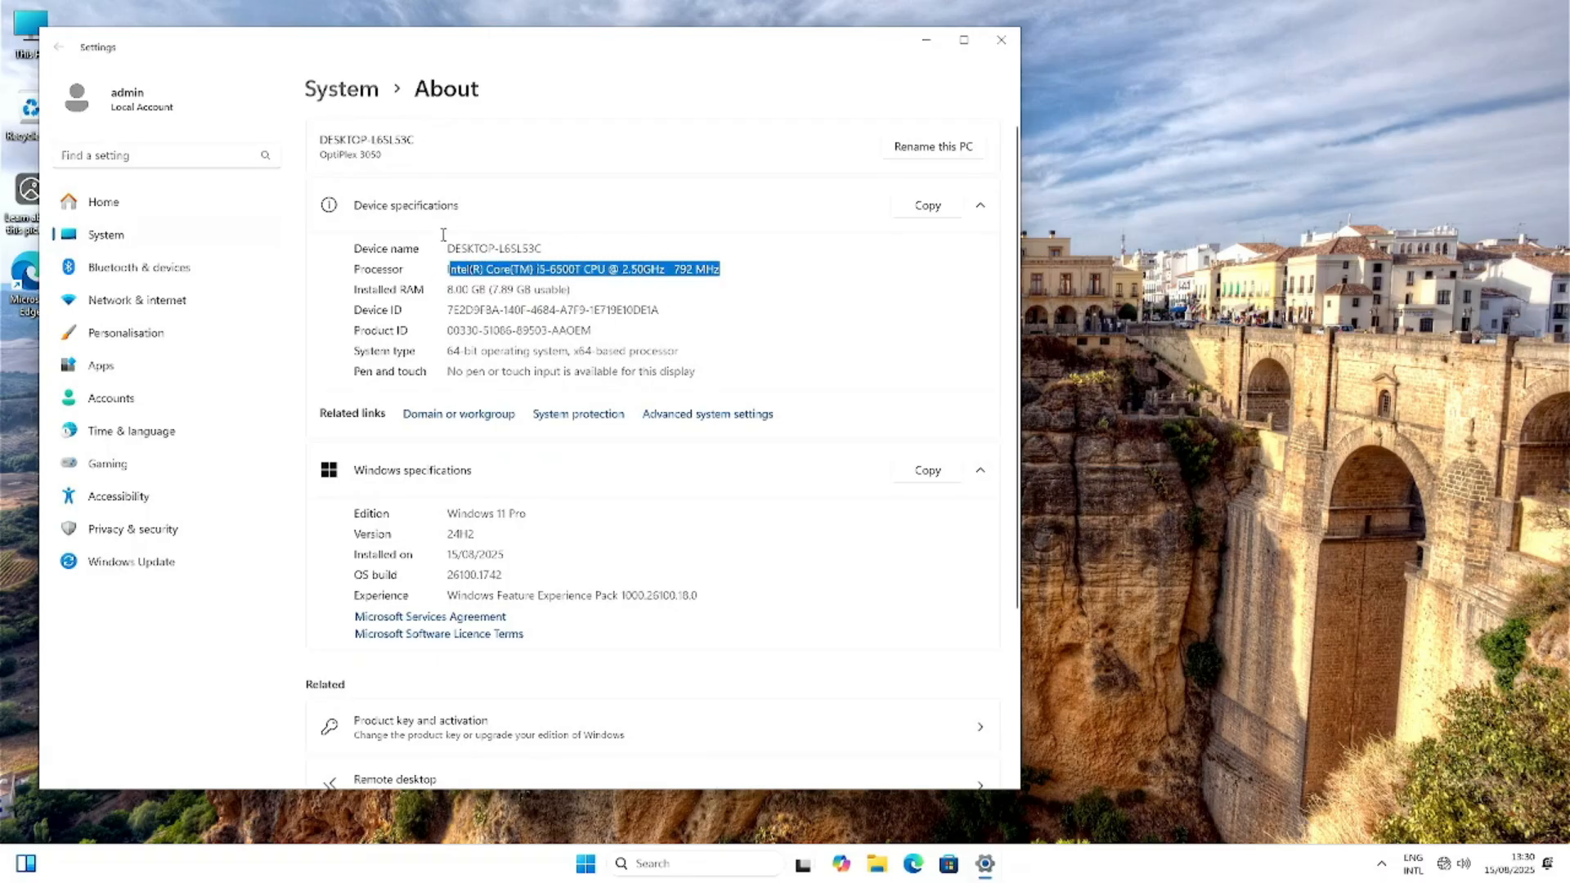
left_click(577, 520)
left_click_drag(545, 527, 417, 497)
left_click_drag(513, 537, 415, 523)
left_click(562, 561)
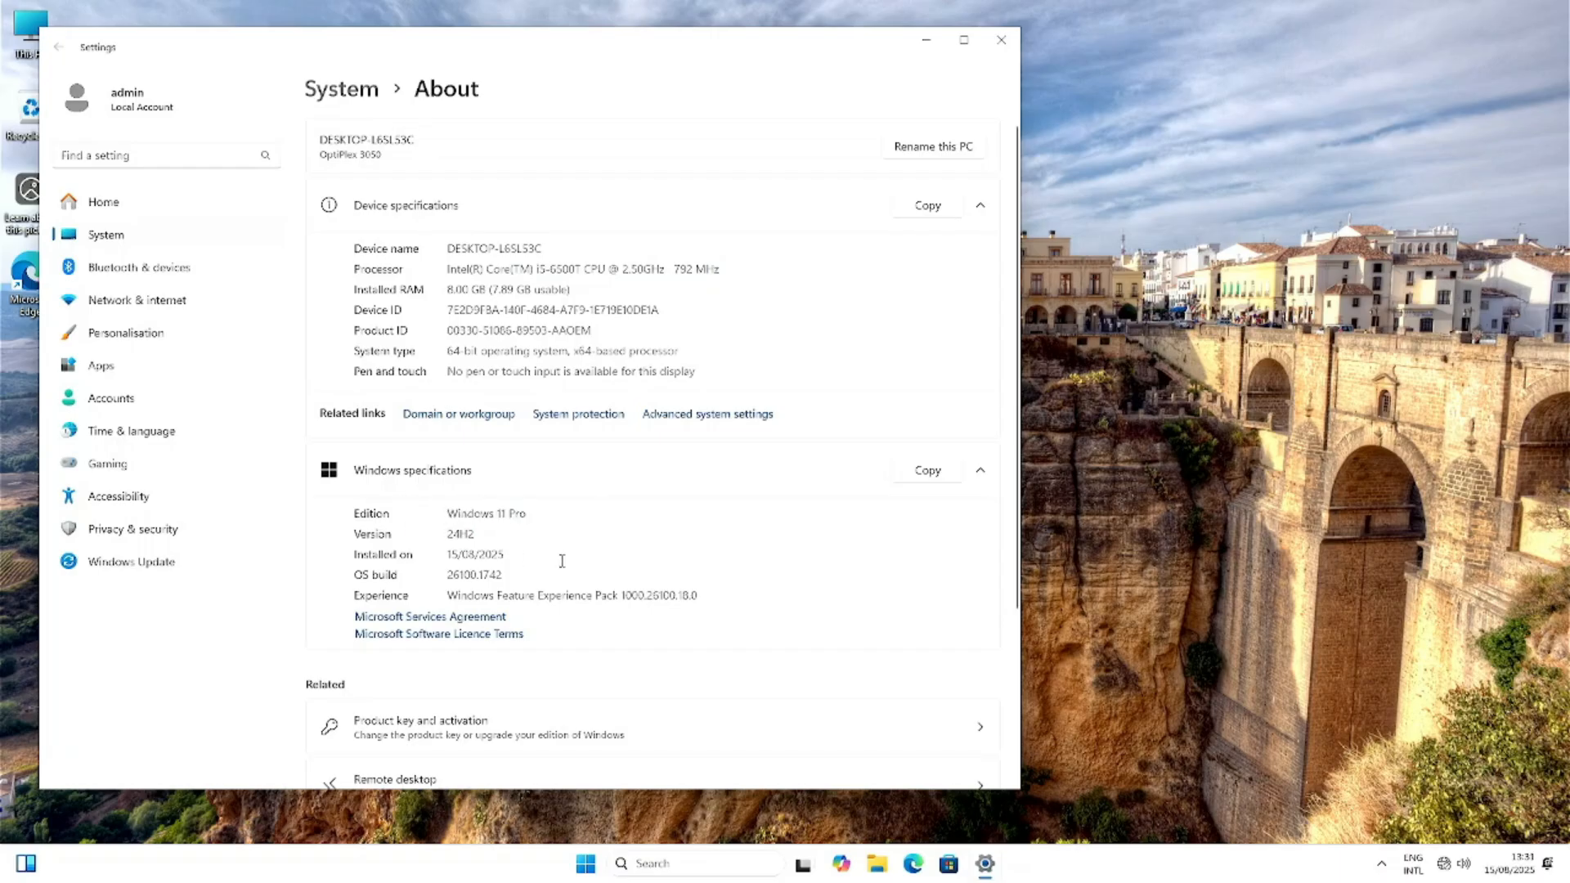
left_click_drag(518, 554, 443, 551)
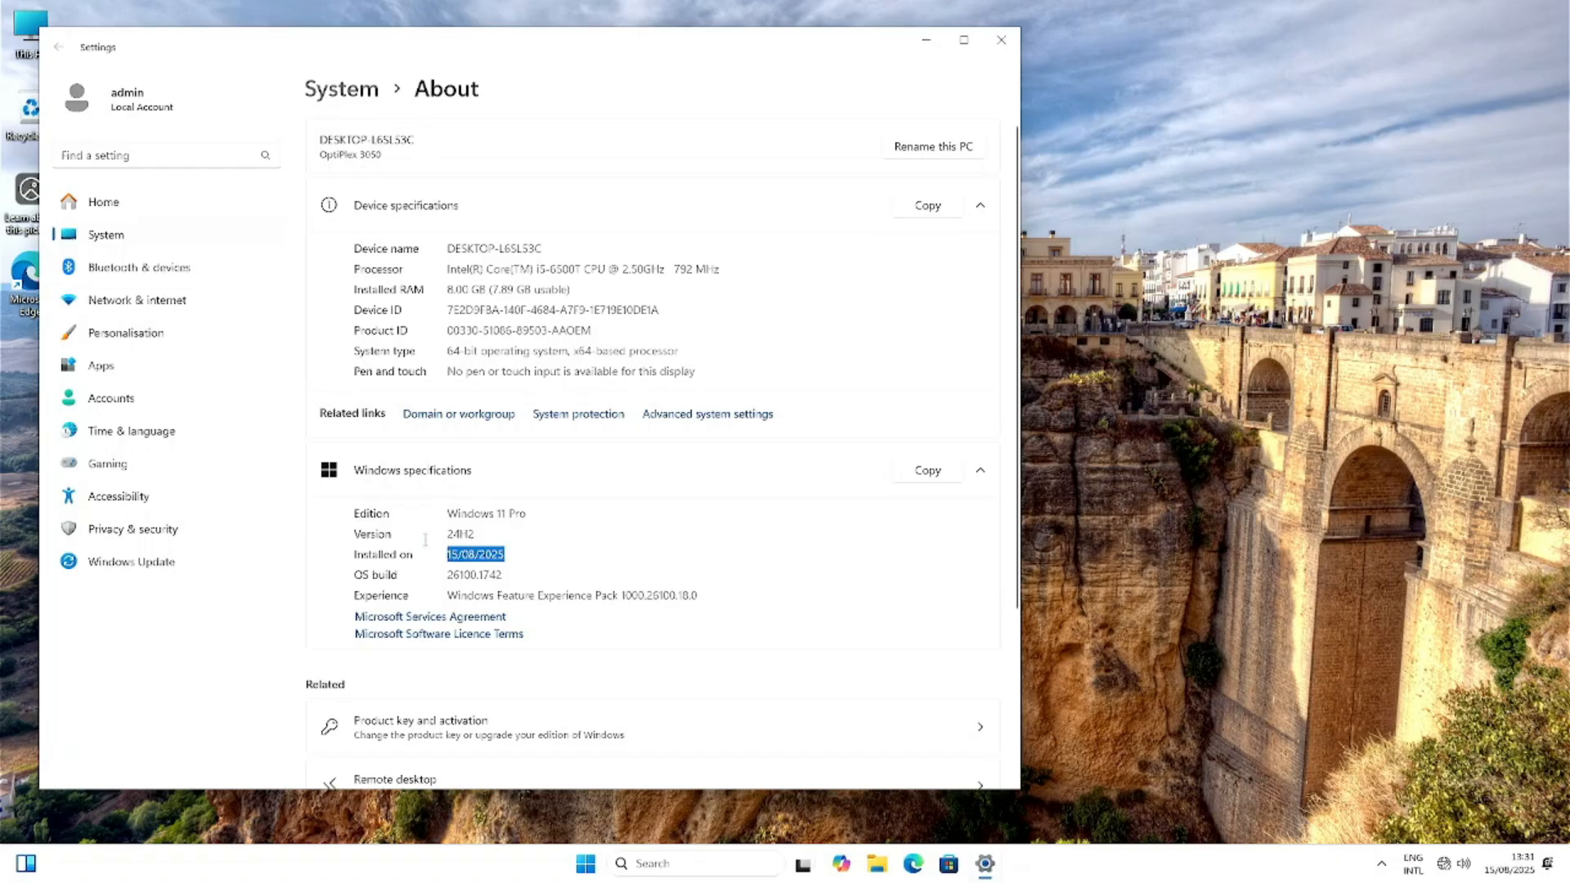
left_click(555, 331)
Step: Re-highlight the i5-6500T processor and version 24H2, then close Settings
left_click_drag(728, 266, 430, 251)
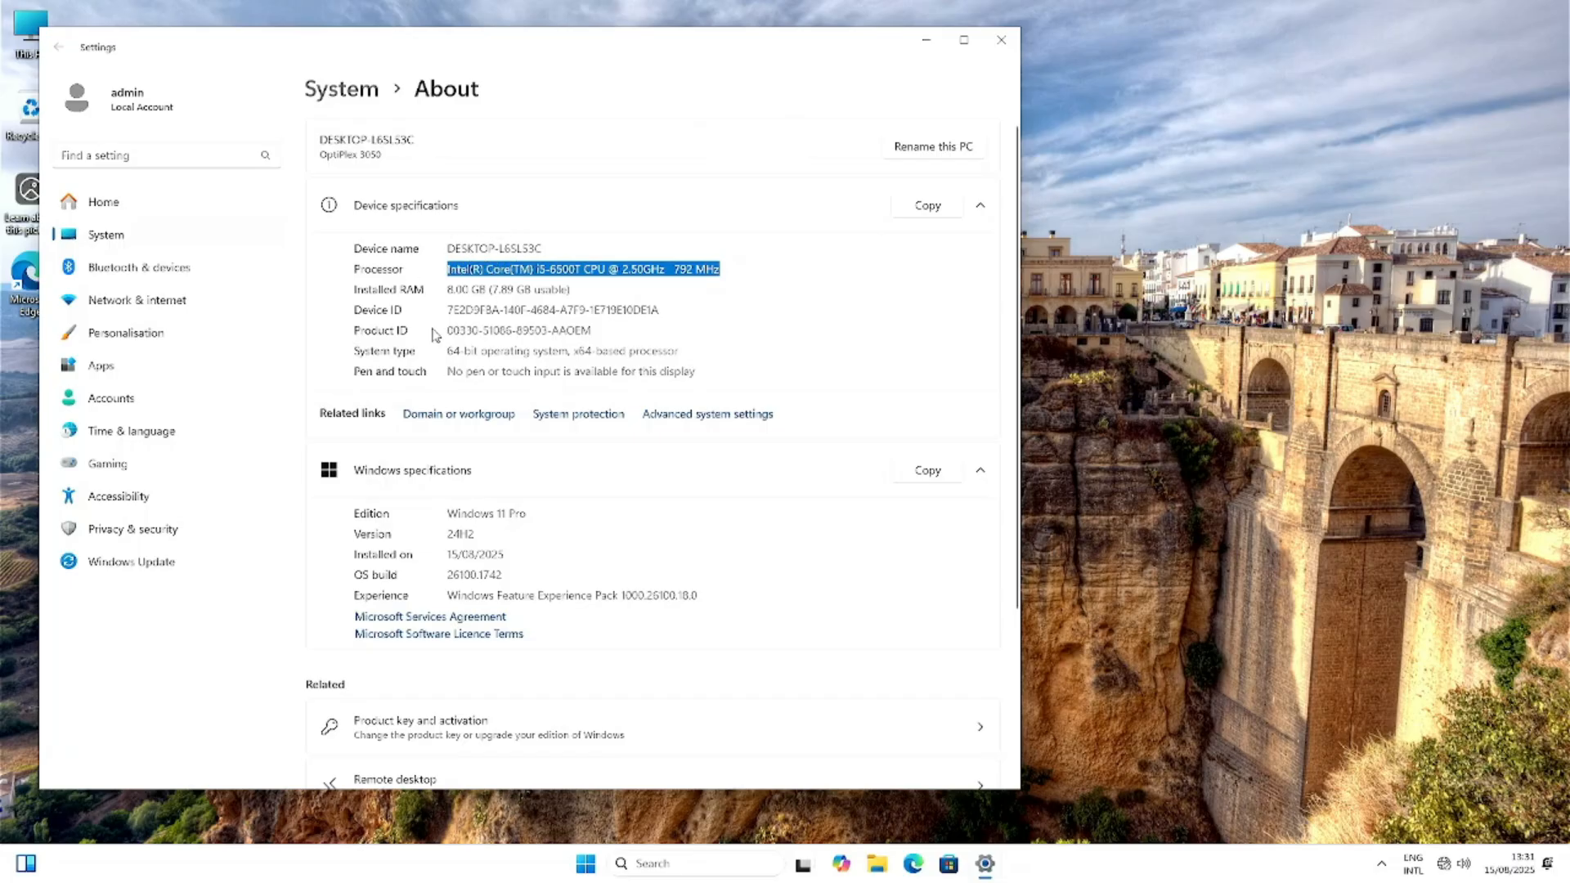
left_click_drag(489, 533, 449, 533)
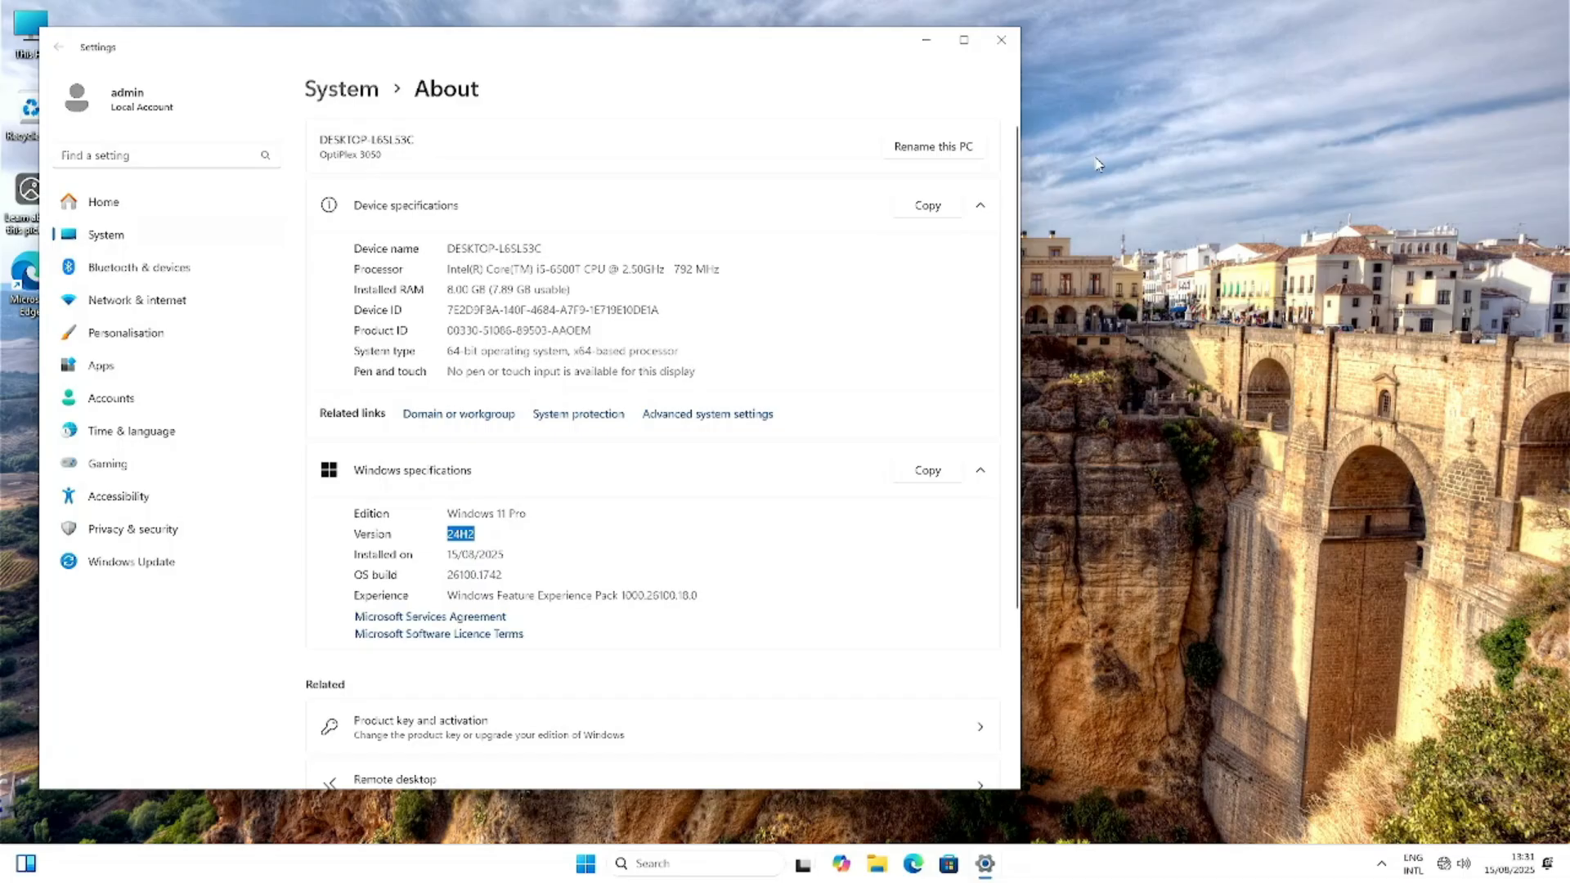
left_click(1001, 40)
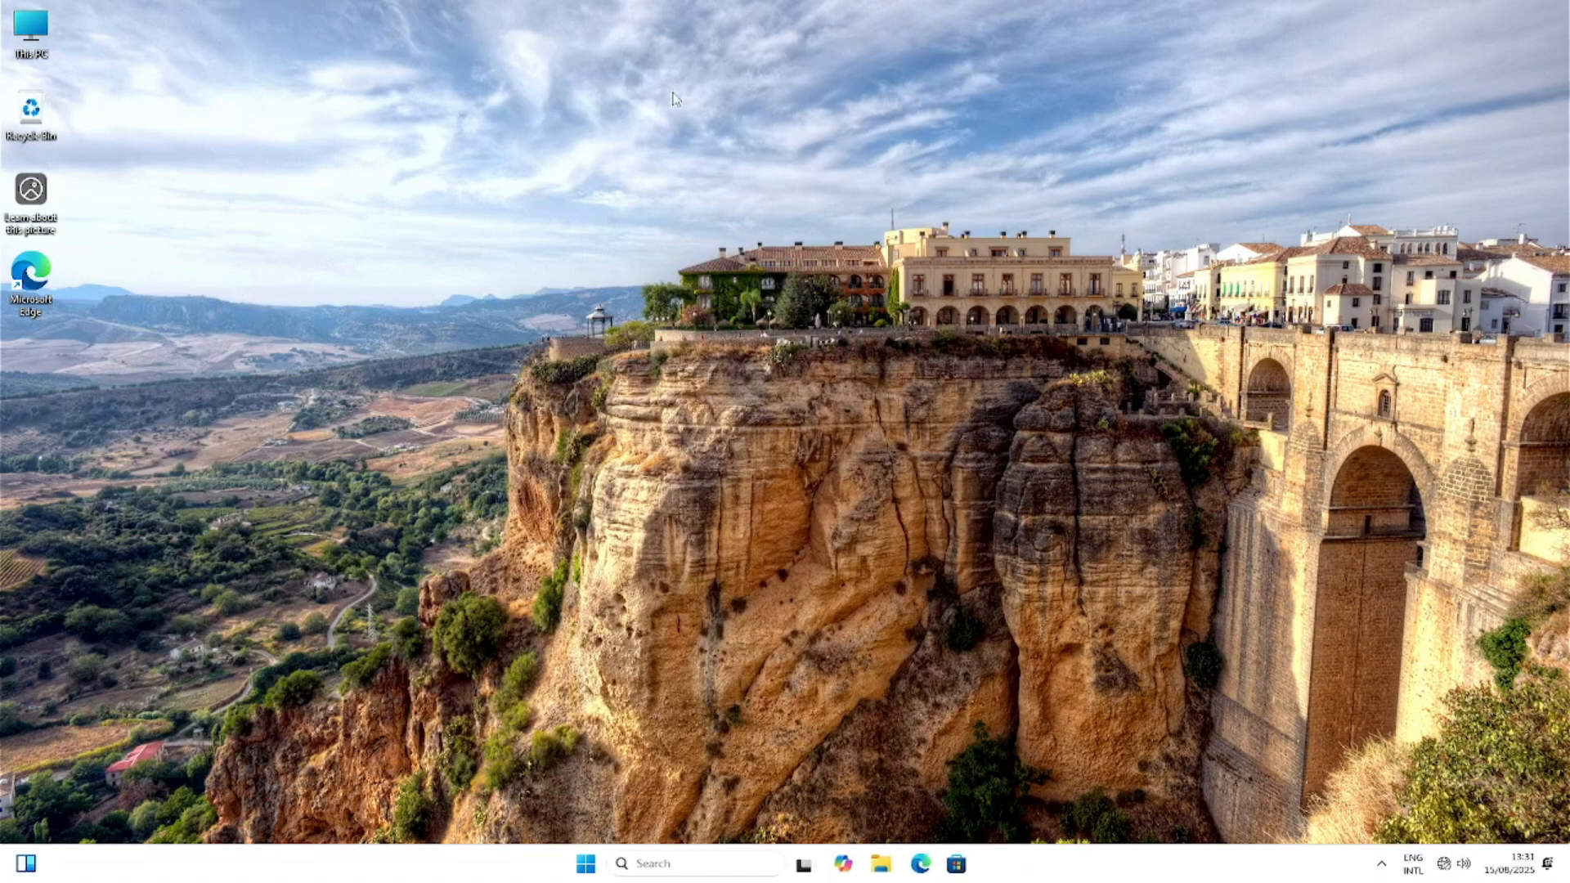
double_click(40, 39)
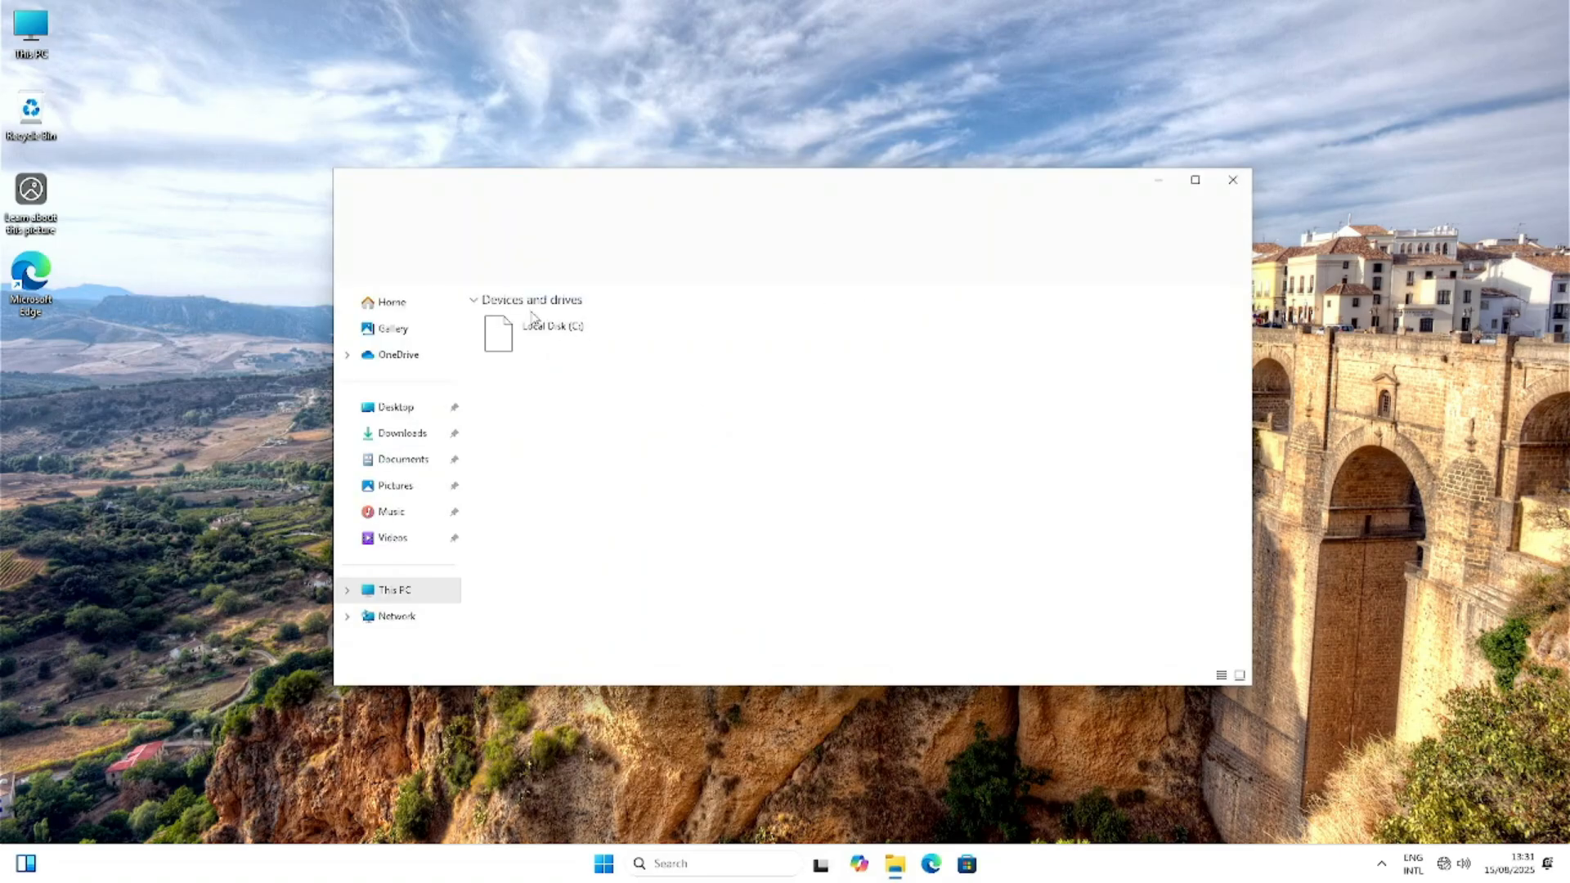
left_click(524, 341)
double_click(524, 340)
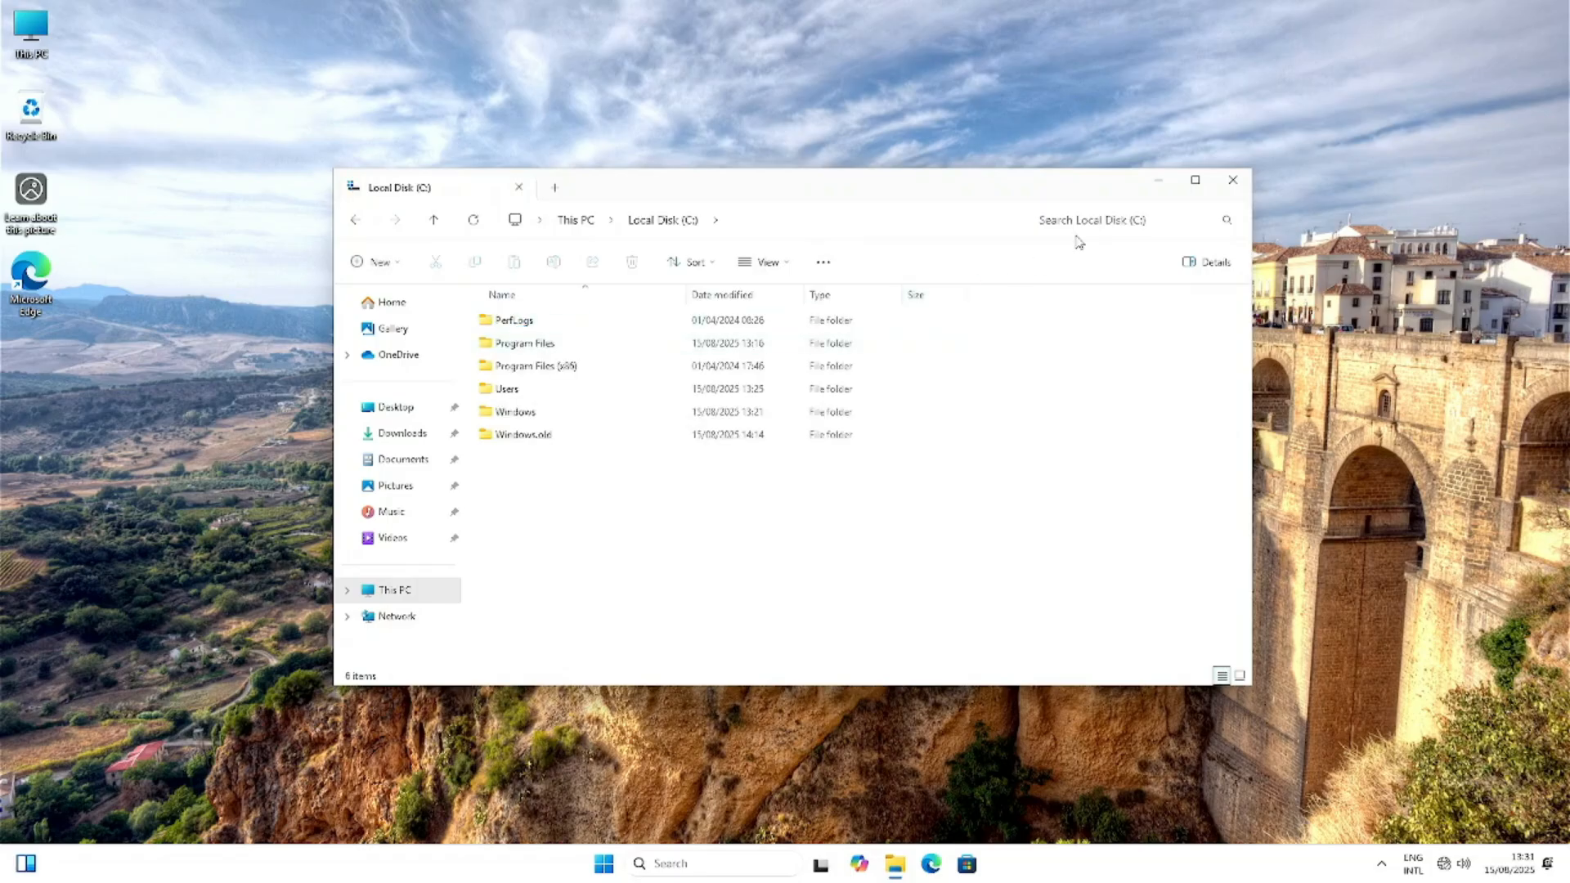
left_click(1217, 181)
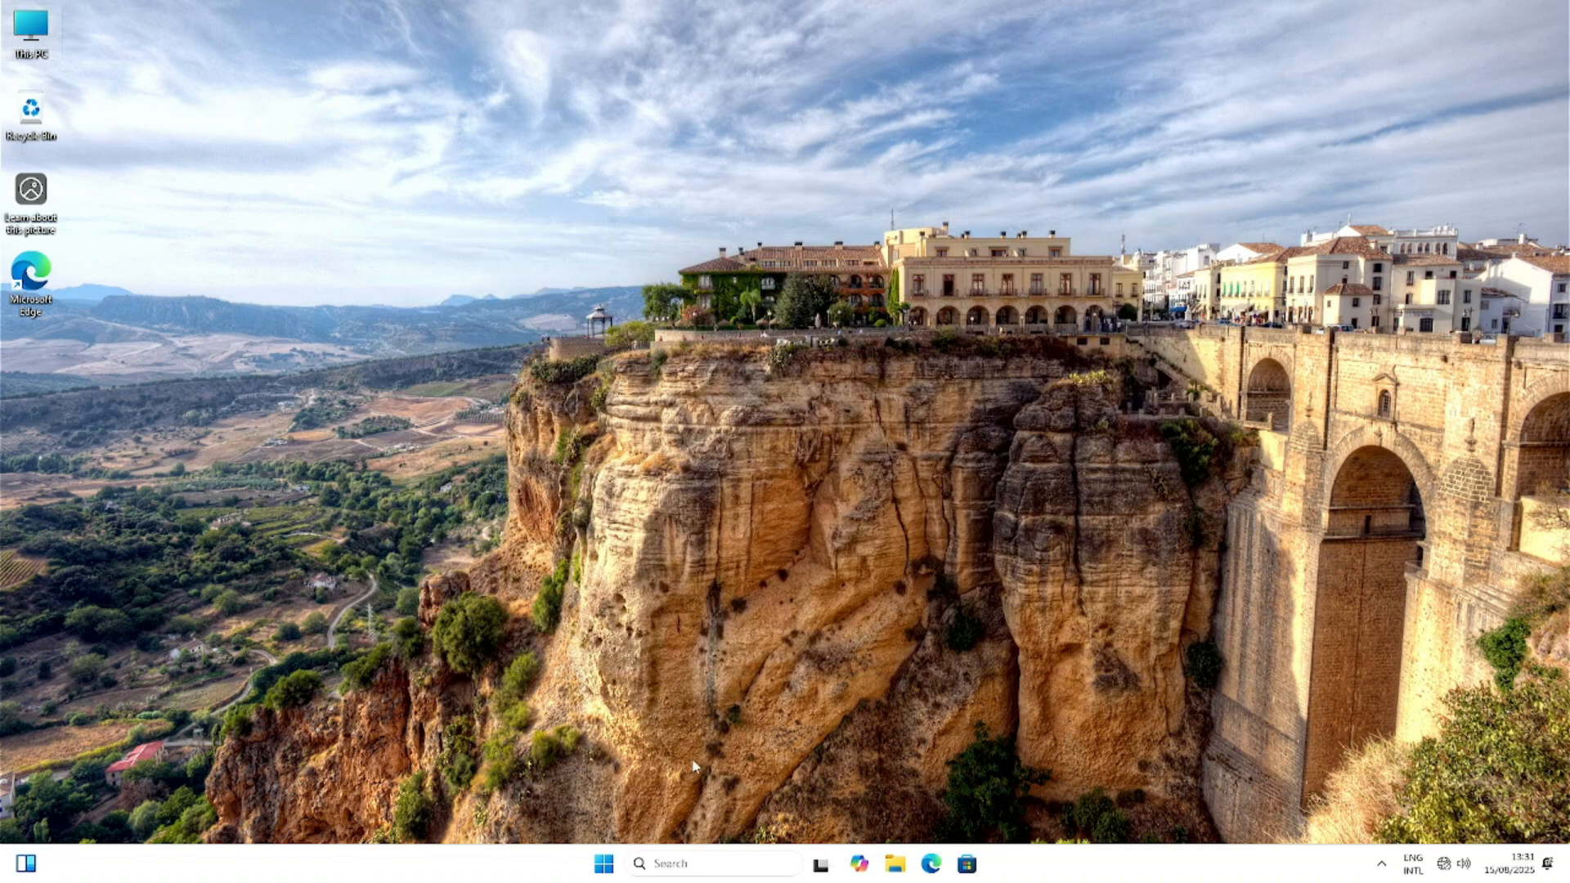
Step: Shut down the freshly installed Windows 11 PC from the Start menu's power options
left_click(603, 864)
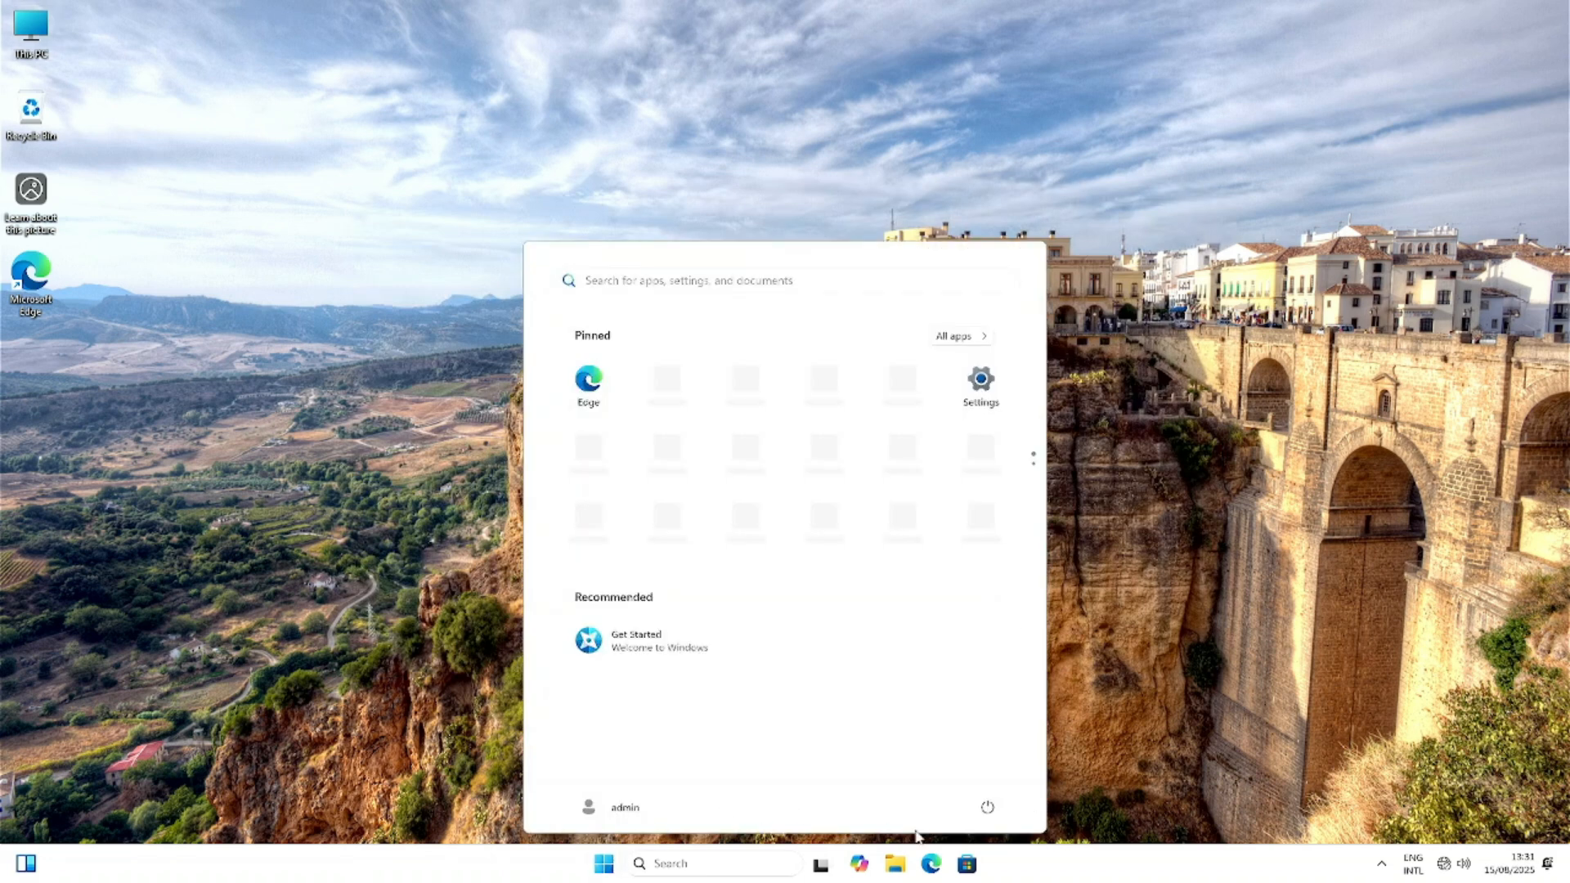
left_click(986, 811)
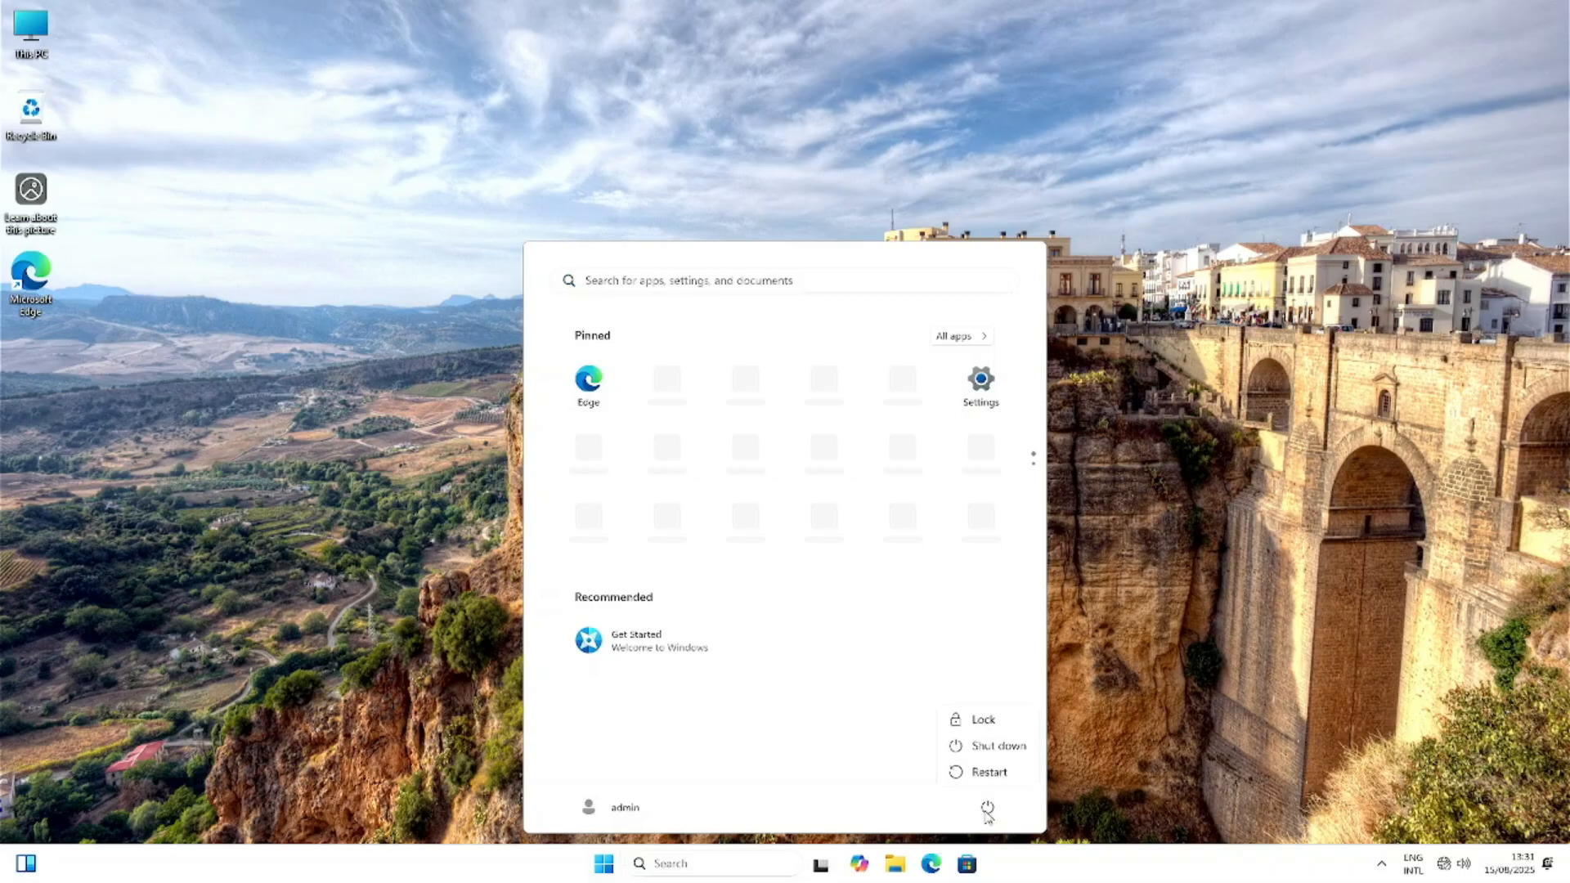
left_click(989, 746)
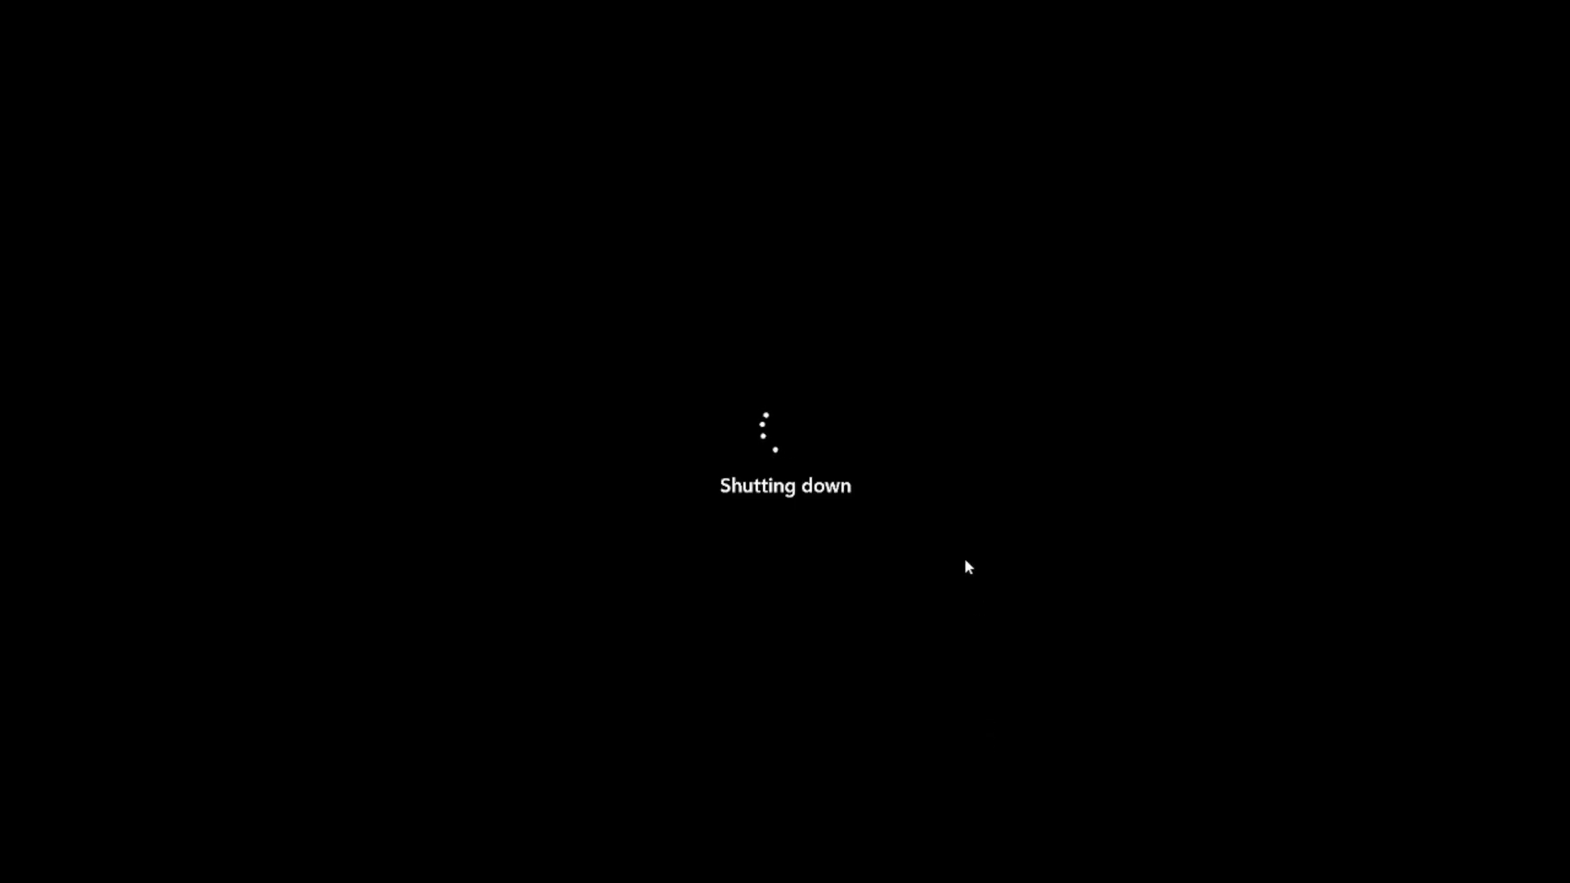